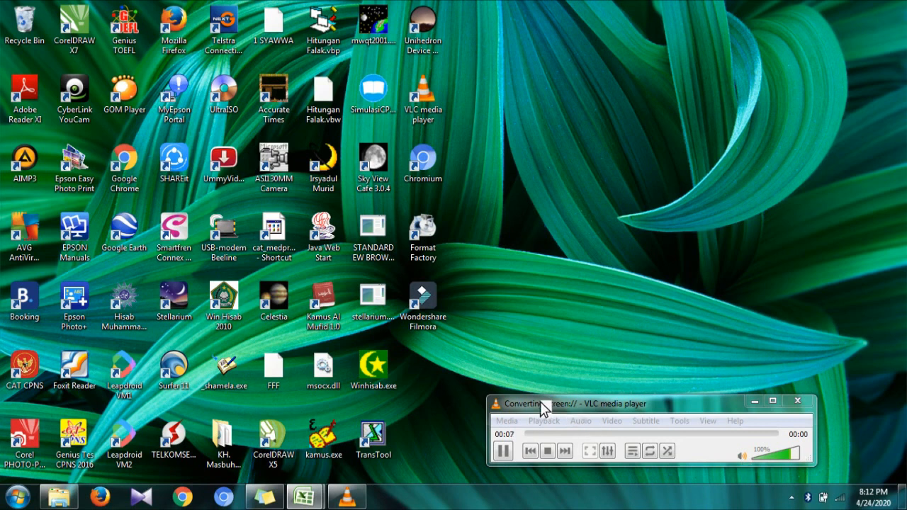
# - Switch to the open Book1 workbook in Excel
pyautogui.moveTo(360, 496)
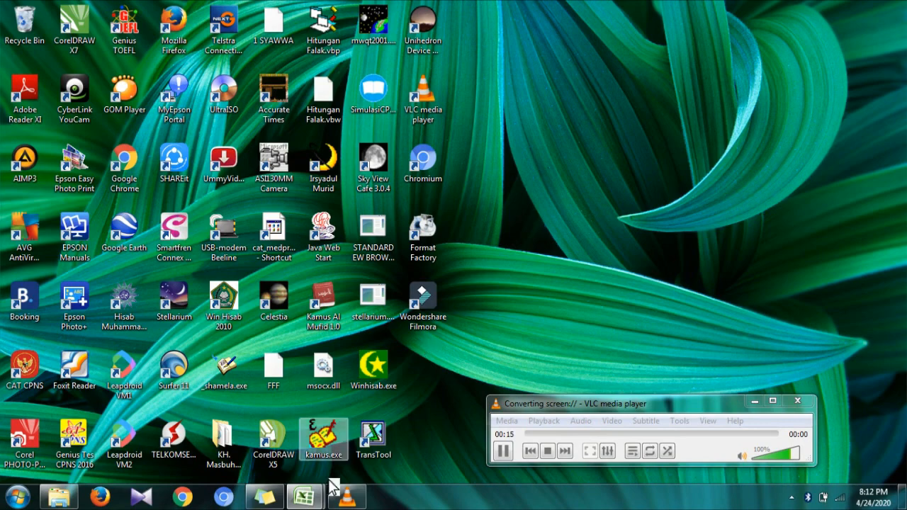
pyautogui.moveTo(321, 502)
pyautogui.click(365, 418)
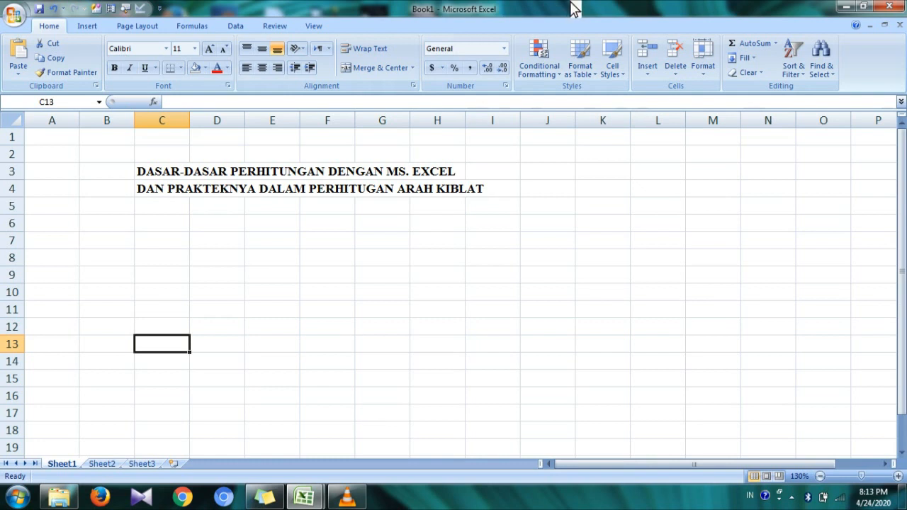
# - Enter item number 1 in B6 and the heading "Merubah satuan derajat, menit dan detik ke dalam bentuk desimal" in C6
pyautogui.click(173, 244)
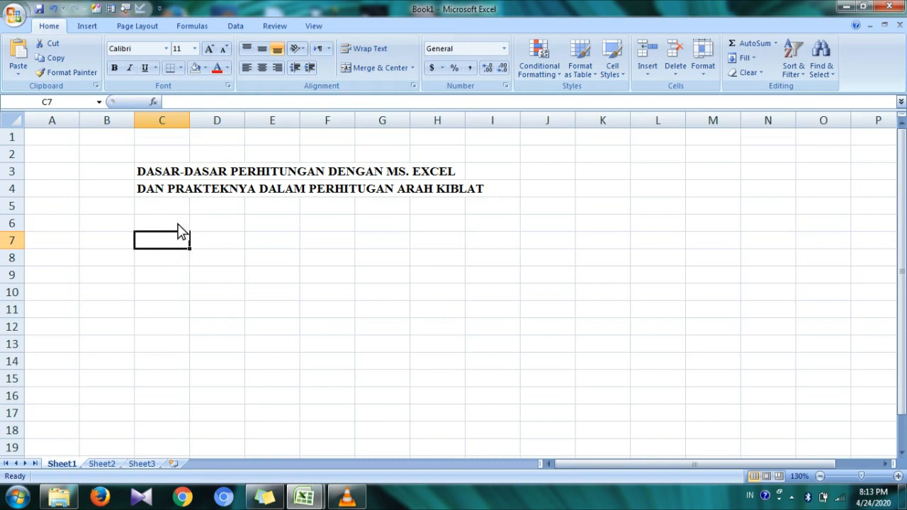
pyautogui.click(173, 226)
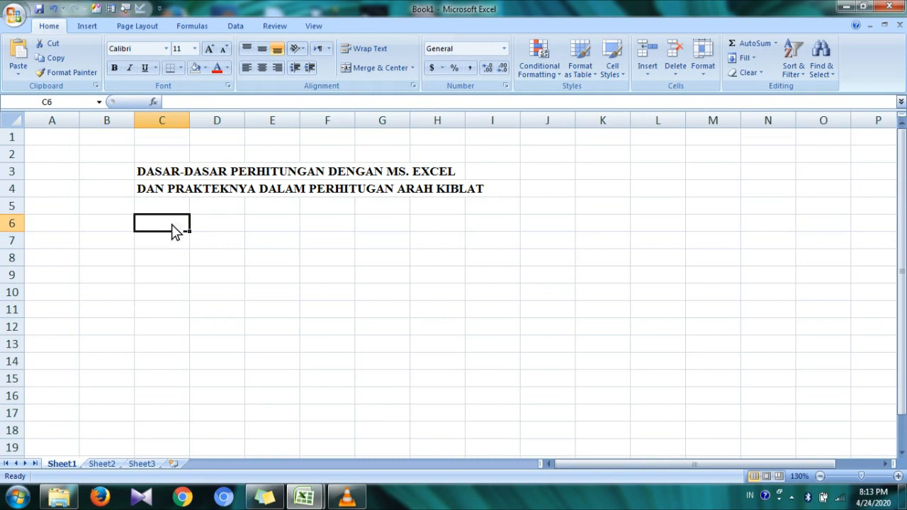
pyautogui.press('Left')
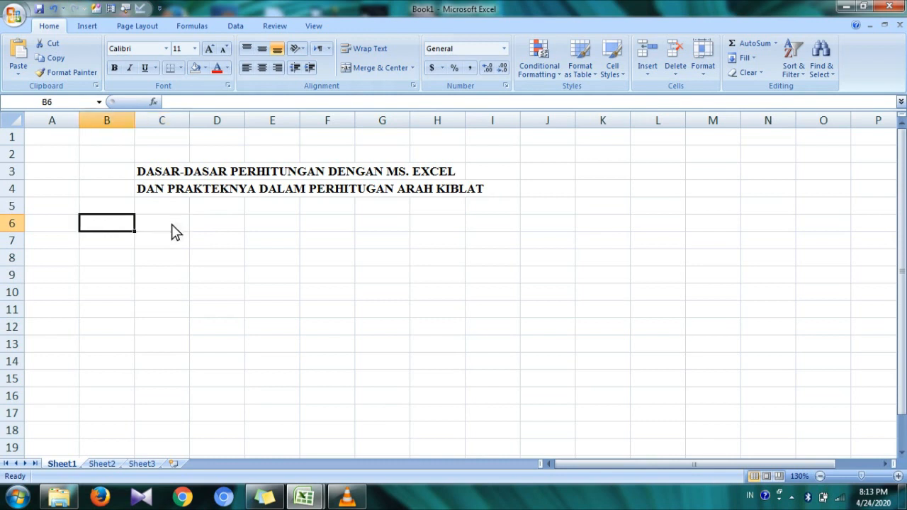
pyautogui.write('1')
pyautogui.press('Right')
pyautogui.write('Merubah satuan derajat')
pyautogui.press('BackSpace')
pyautogui.write(', menit dan detik ke dalam bentuk desimal')
pyautogui.press('Return')
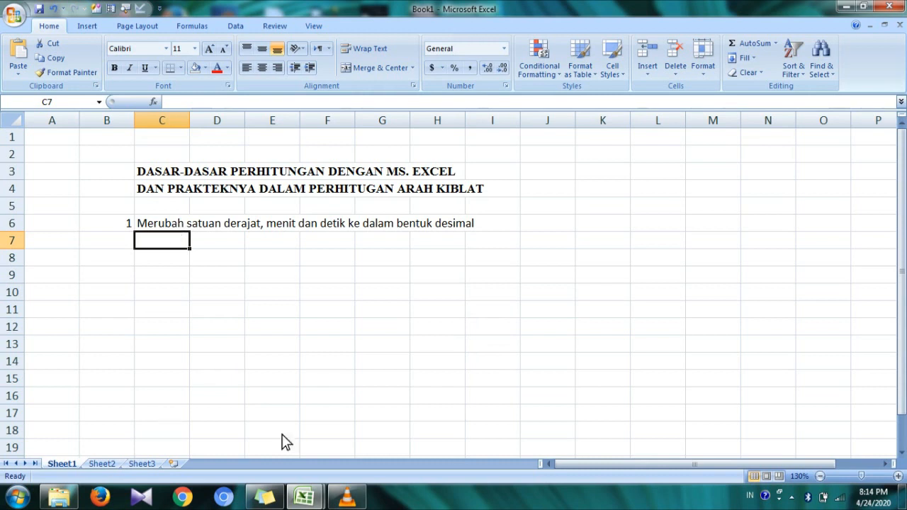
# - Check the coordinate values on Sheet1 of the Arah Mata Angin program workbook and return to Book1
pyautogui.moveTo(304, 498)
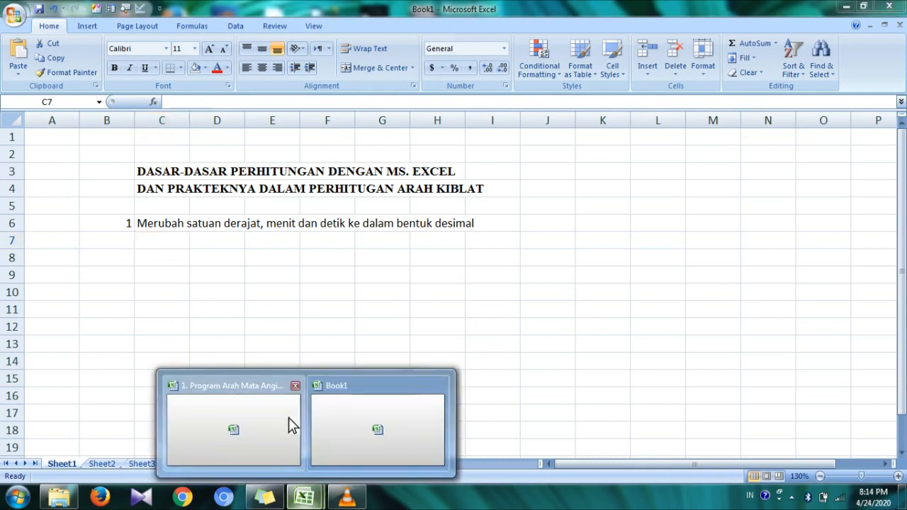
pyautogui.click(288, 418)
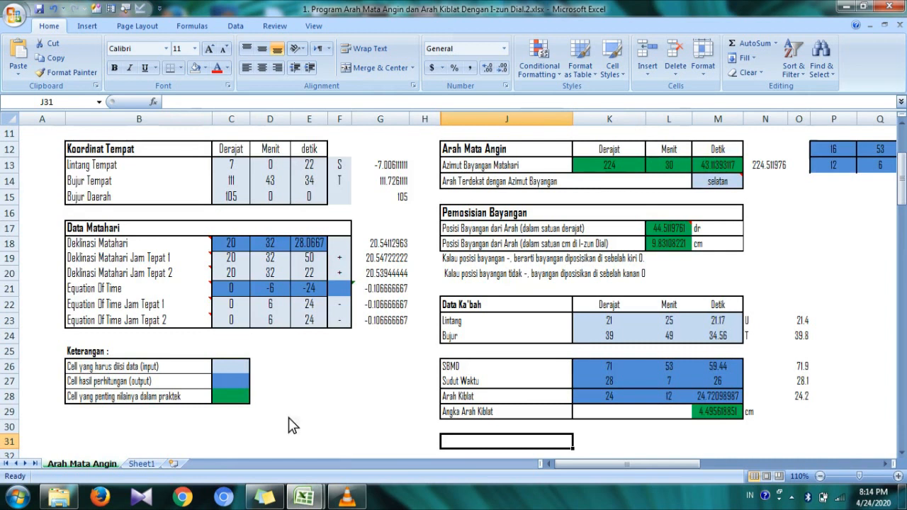
pyautogui.click(144, 464)
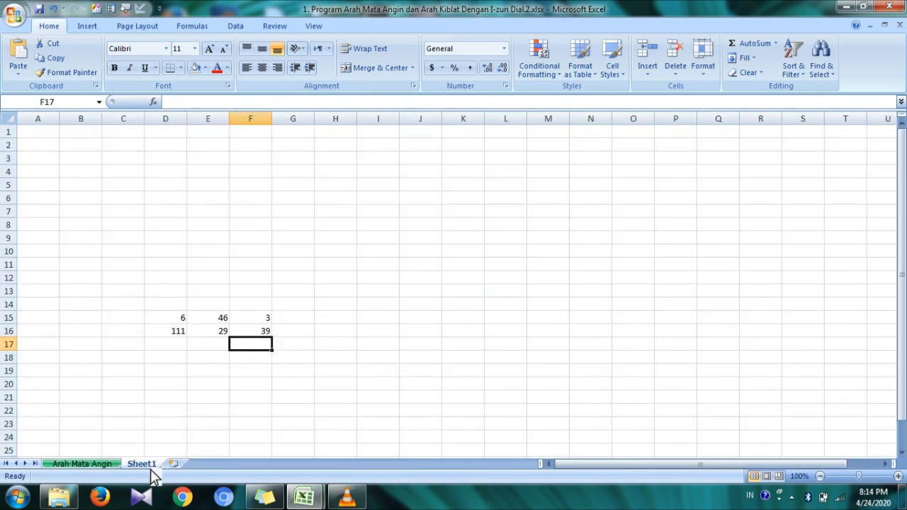
pyautogui.click(103, 466)
pyautogui.moveTo(304, 499)
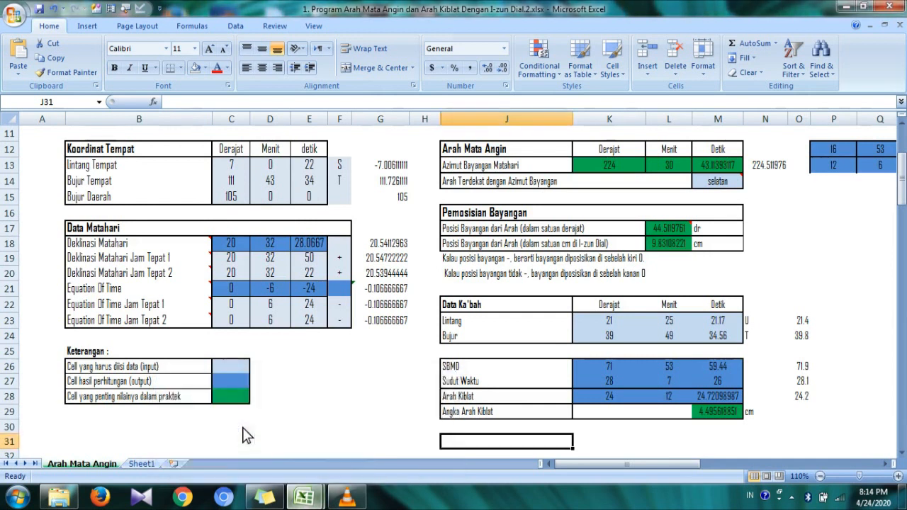
pyautogui.click(354, 443)
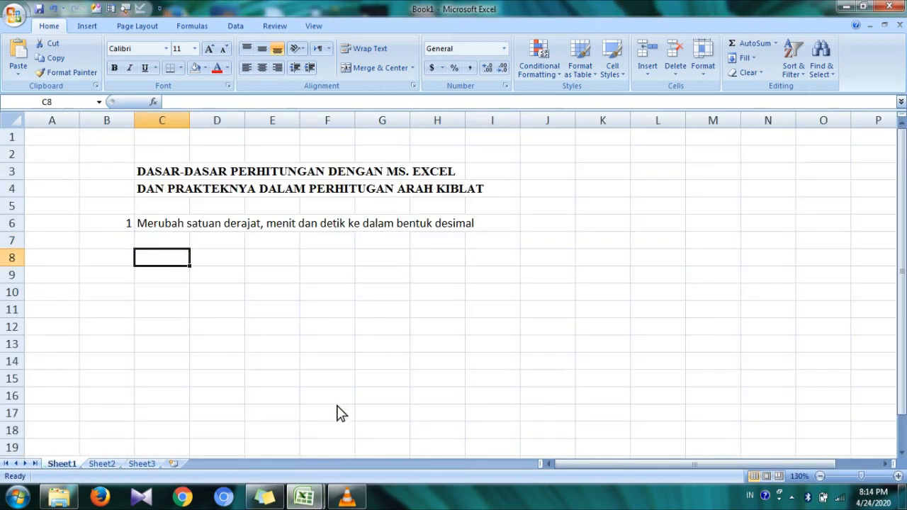
# - Enter the degrees, minutes and seconds 111, 29 and 39 in cells C8, D8 and E8
pyautogui.write('111')
pyautogui.press('Tab')
pyautogui.write('2')
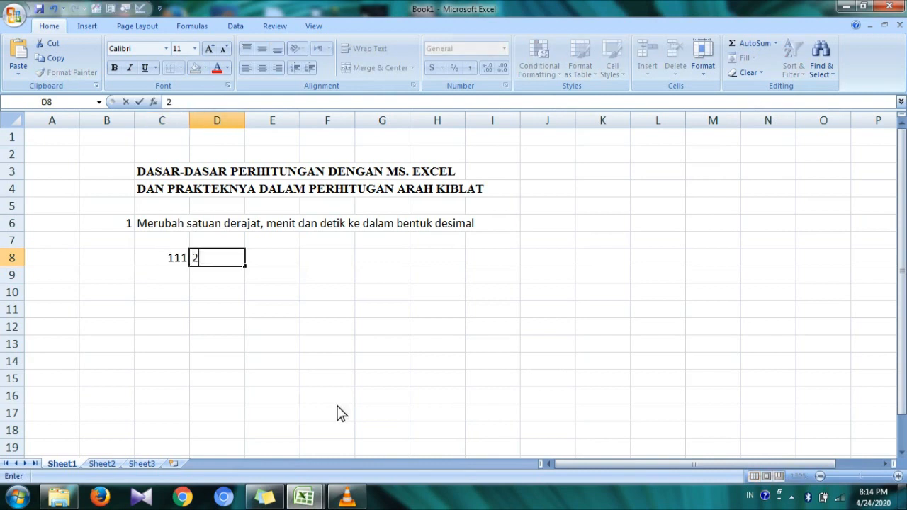
pyautogui.write('9')
pyautogui.press('Tab')
pyautogui.write('39')
pyautogui.press('Down')
# - Move the three coordinate values from C8:E8 down one row to C9:E9
pyautogui.press('Up')
pyautogui.press('Left')
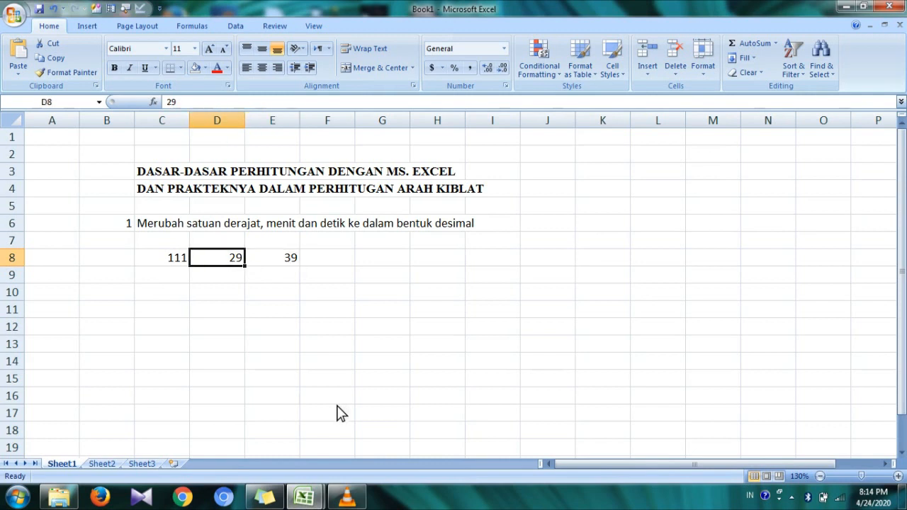
pyautogui.press('Left')
pyautogui.hotkey('shift', 'Right')
pyautogui.hotkey('shift', 'Right')
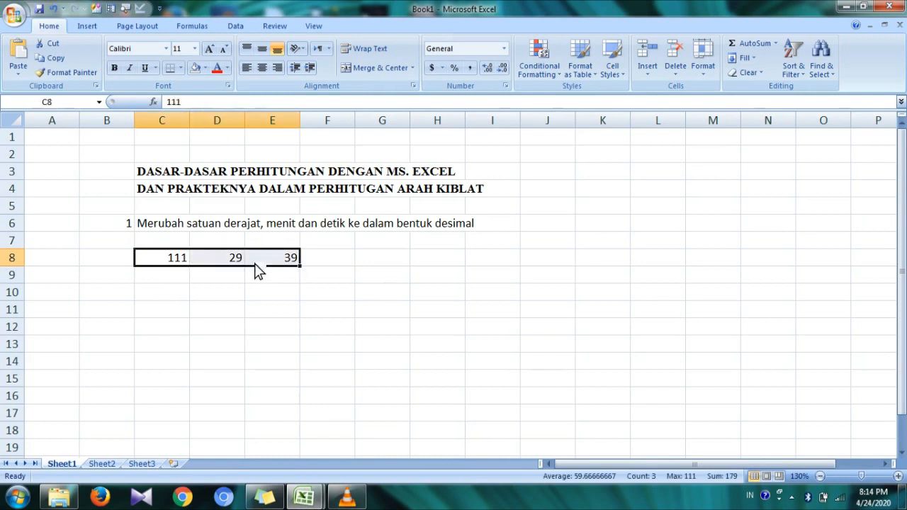
pyautogui.moveTo(255, 267); pyautogui.dragTo(258, 276)
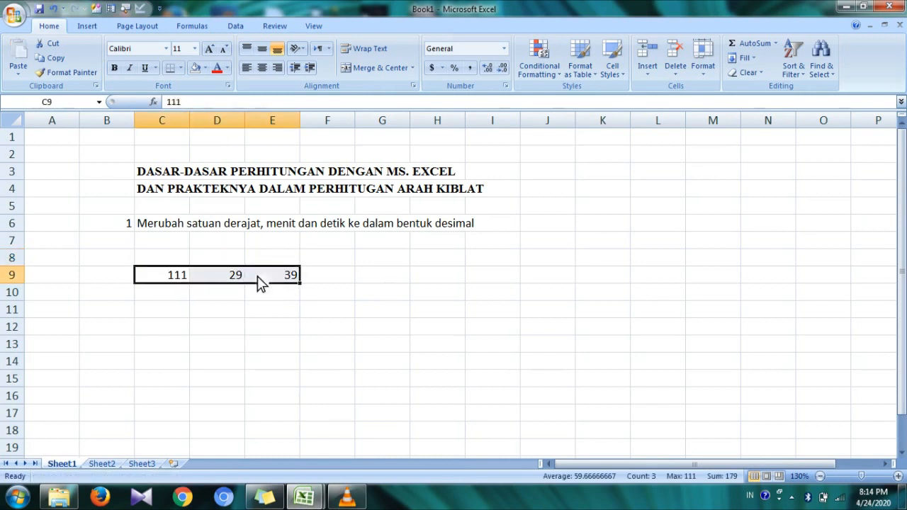
pyautogui.click(244, 279)
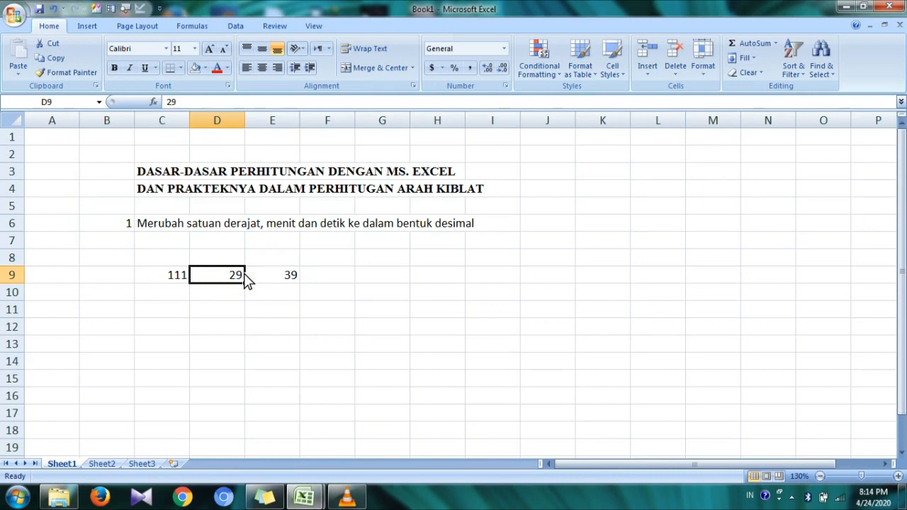
pyautogui.click(182, 276)
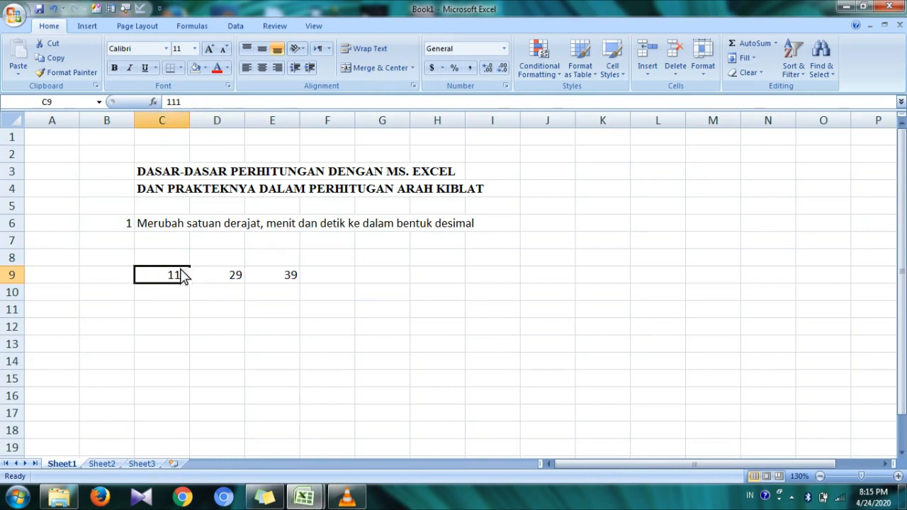
pyautogui.click(234, 275)
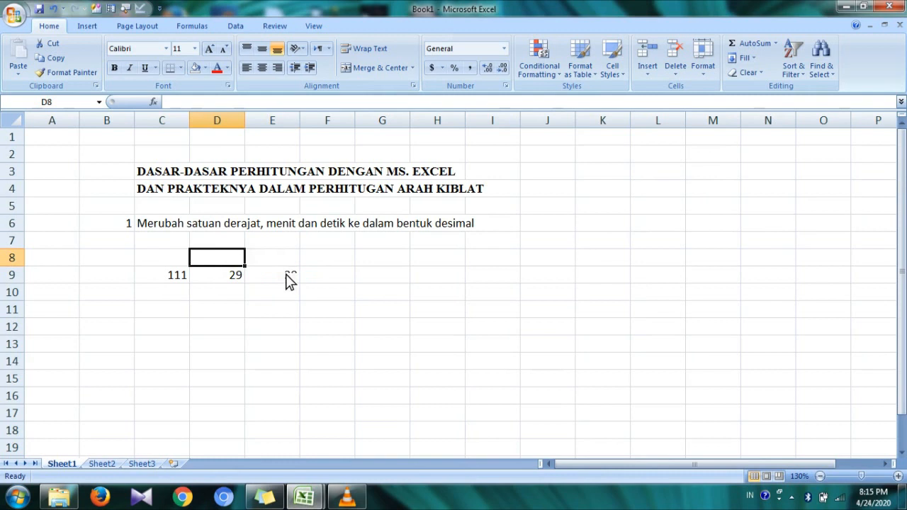
pyautogui.click(290, 280)
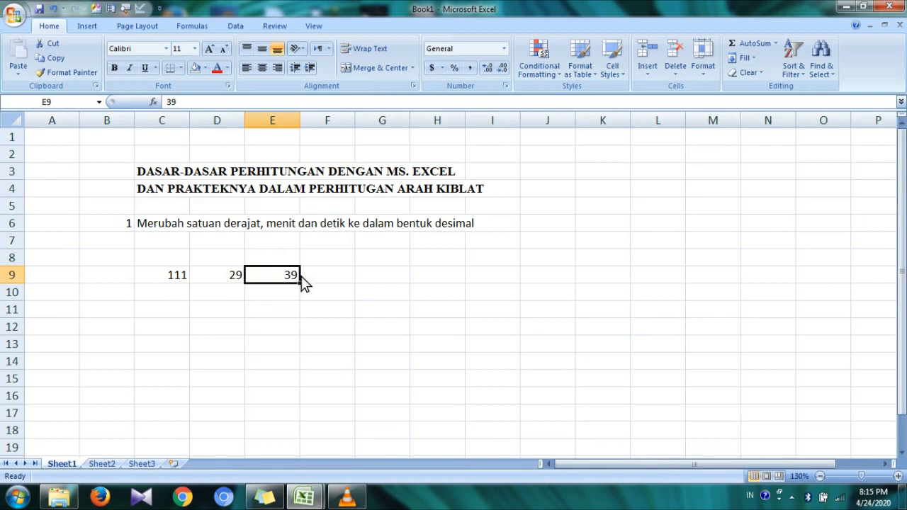
# - Convert the coordinate to decimal degrees in F9 with the formula =C9+D9/60+E9/3600
pyautogui.click(329, 282)
pyautogui.write('=')
pyautogui.click(178, 283)
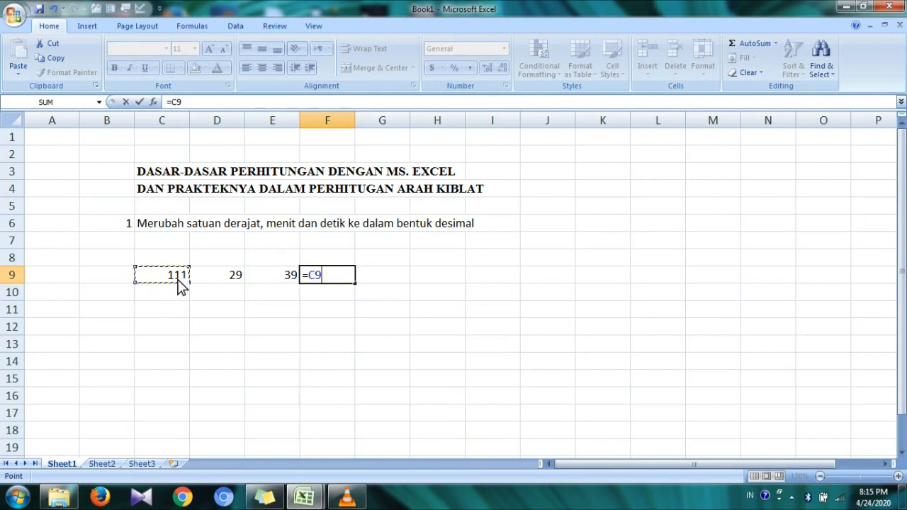
pyautogui.write('+')
pyautogui.click(222, 282)
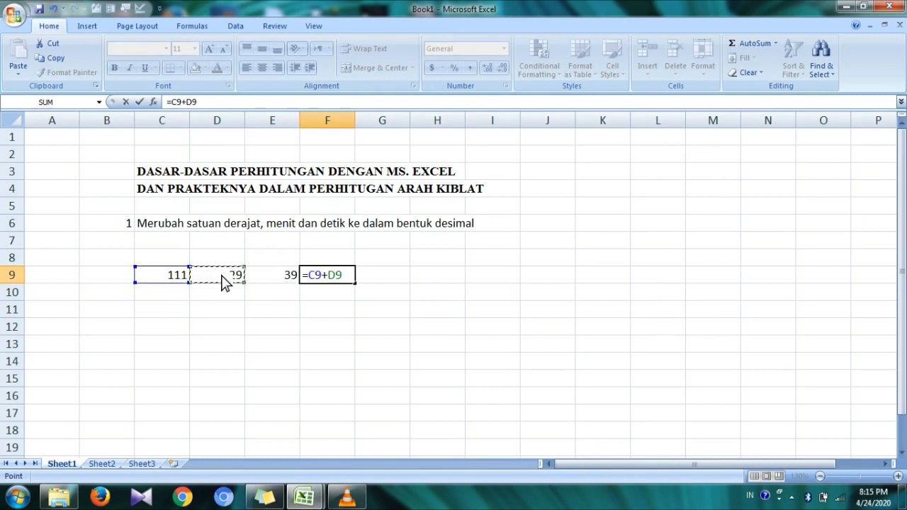
pyautogui.write('/60+')
pyautogui.click(279, 278)
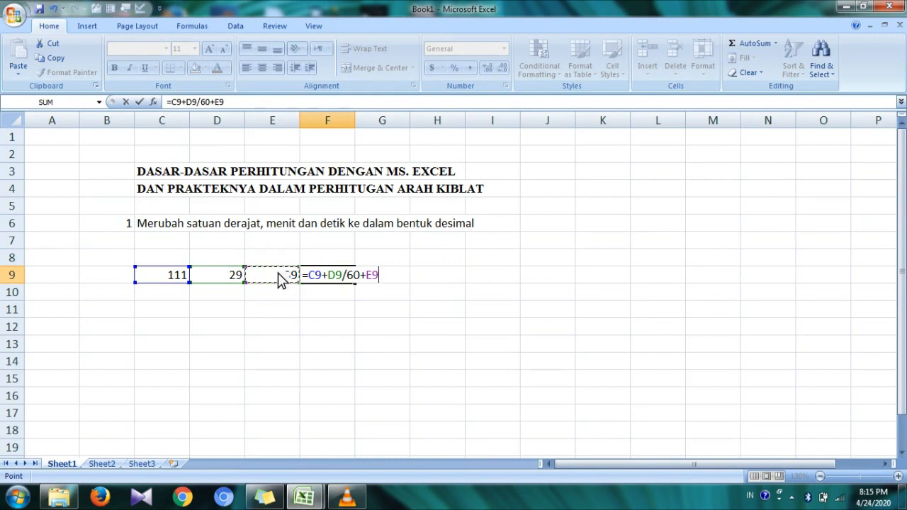
pyautogui.write('/3600')
pyautogui.press('Return')
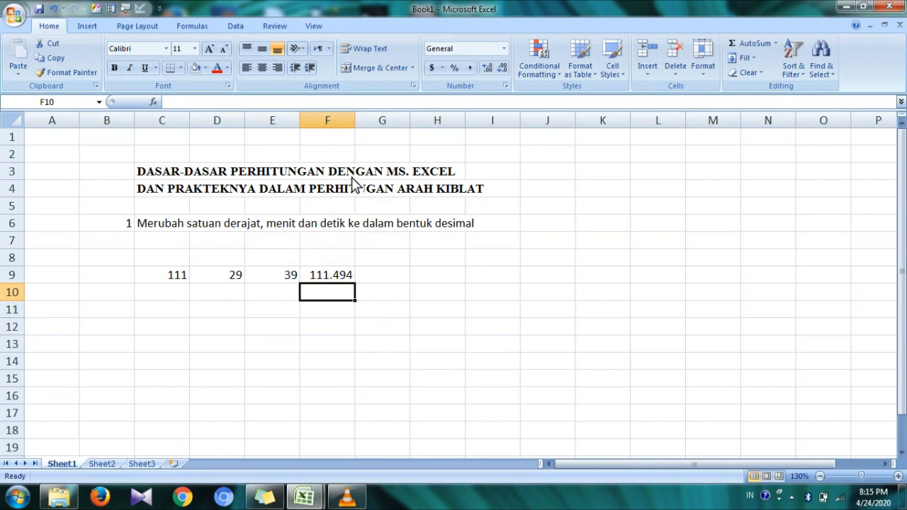
# - Widen column F so the decimal result in F9 shows more digits
pyautogui.moveTo(355, 120); pyautogui.dragTo(392, 120)
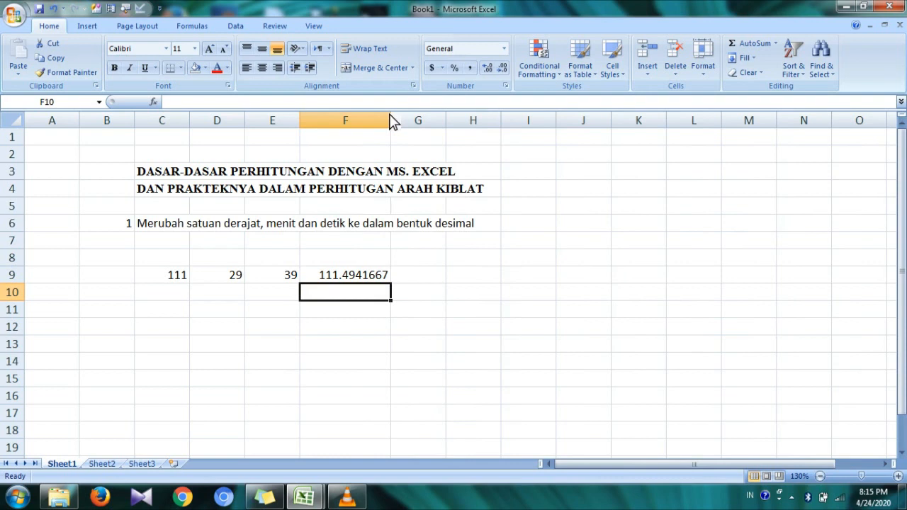
pyautogui.moveTo(390, 121); pyautogui.dragTo(357, 122)
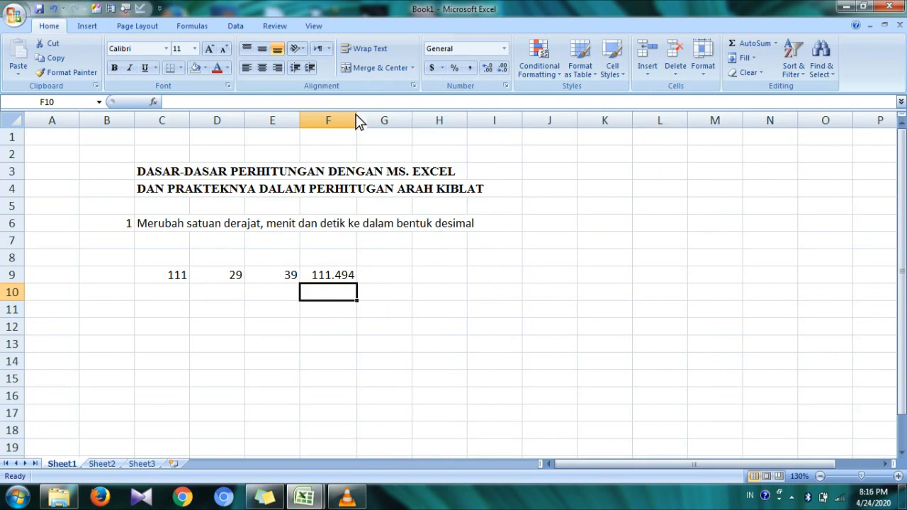
pyautogui.moveTo(356, 120); pyautogui.dragTo(391, 123)
# - Label the coordinate row with "BT :" in cell B9
pyautogui.click(170, 294)
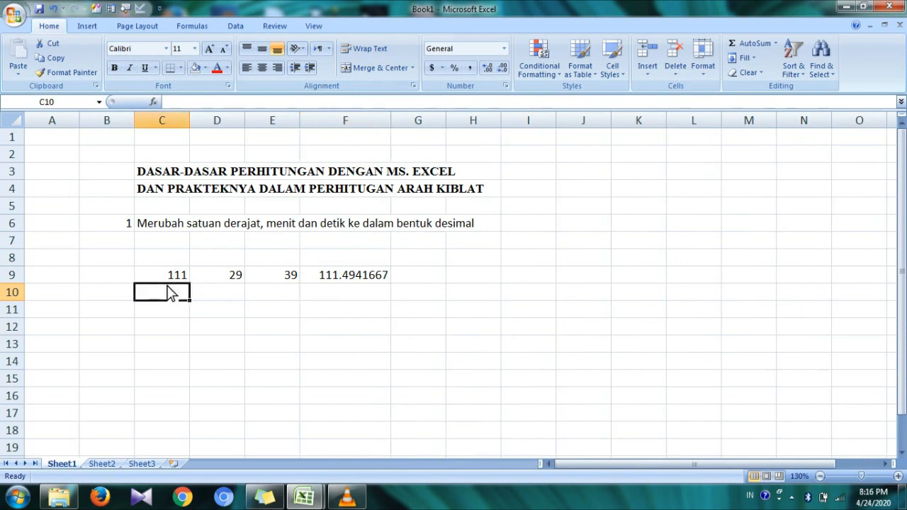
pyautogui.press('Up')
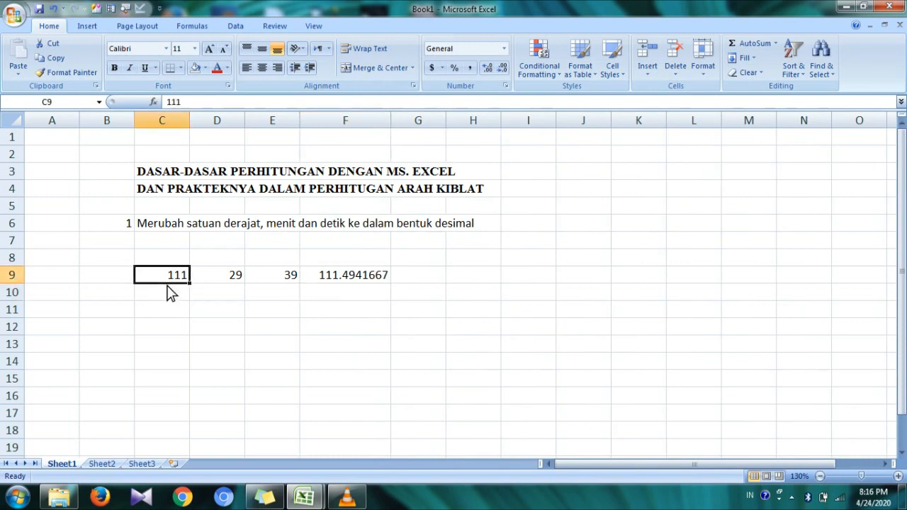
pyautogui.press('Left')
pyautogui.write('BT :')
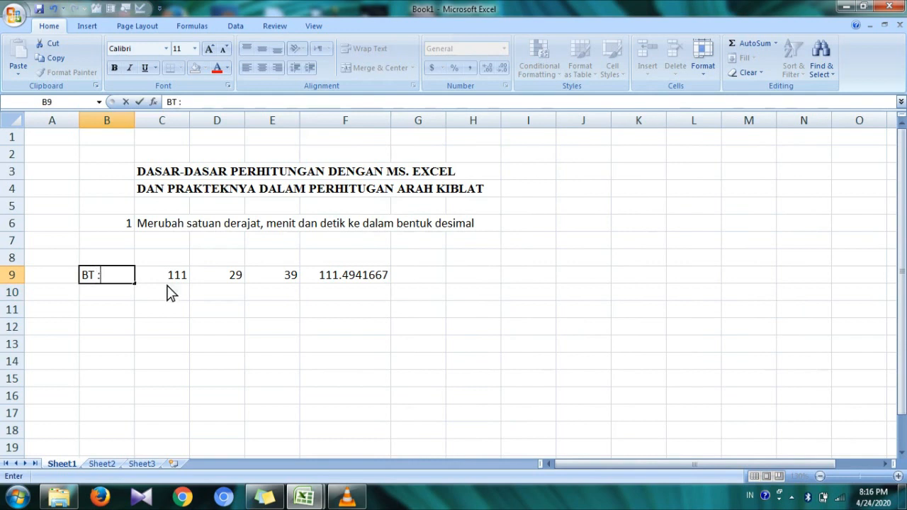
pyautogui.press('Return')
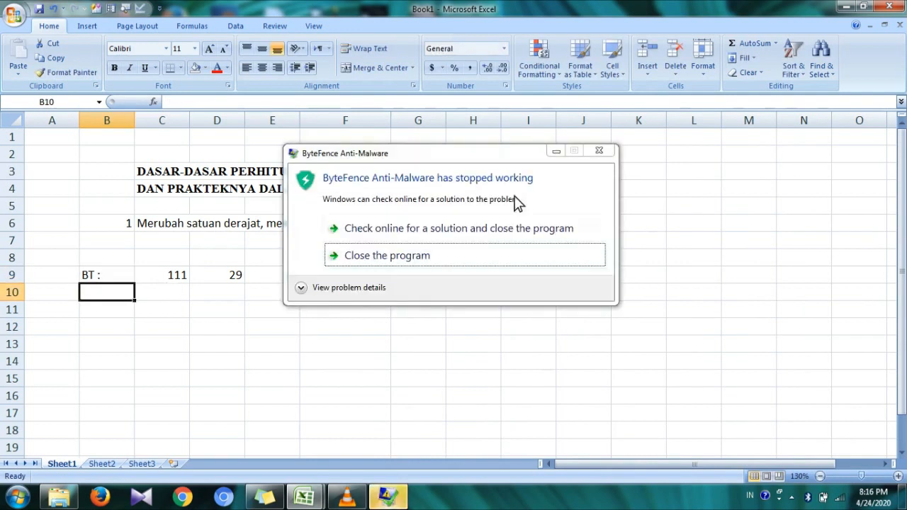
# - Dismiss the ByteFence Anti-Malware error dialog and enter the place name "Pamotan" in B8
pyautogui.click(599, 153)
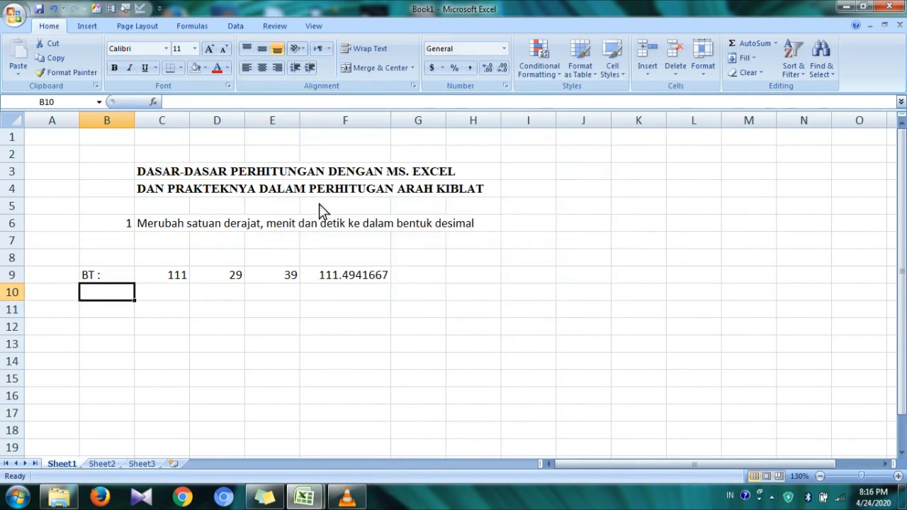
pyautogui.click(119, 248)
pyautogui.click(115, 258)
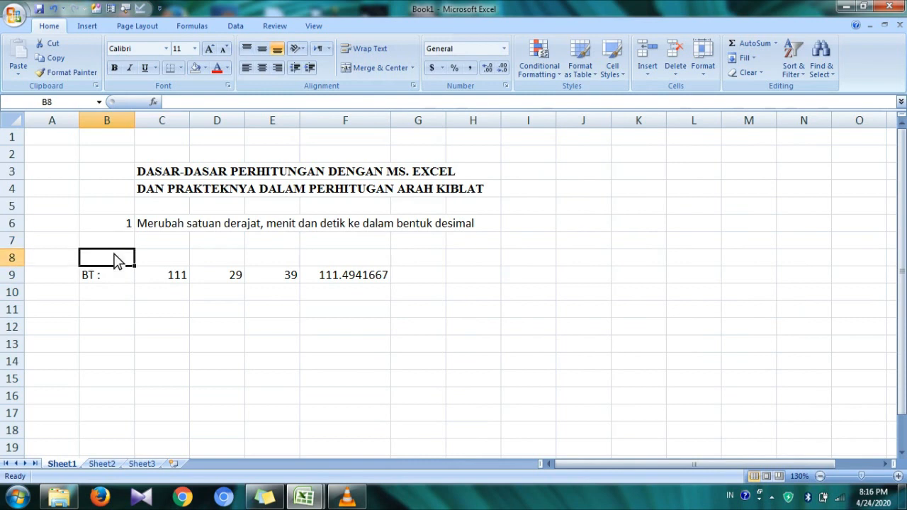
pyautogui.write('Pamotan')
pyautogui.press('Return')
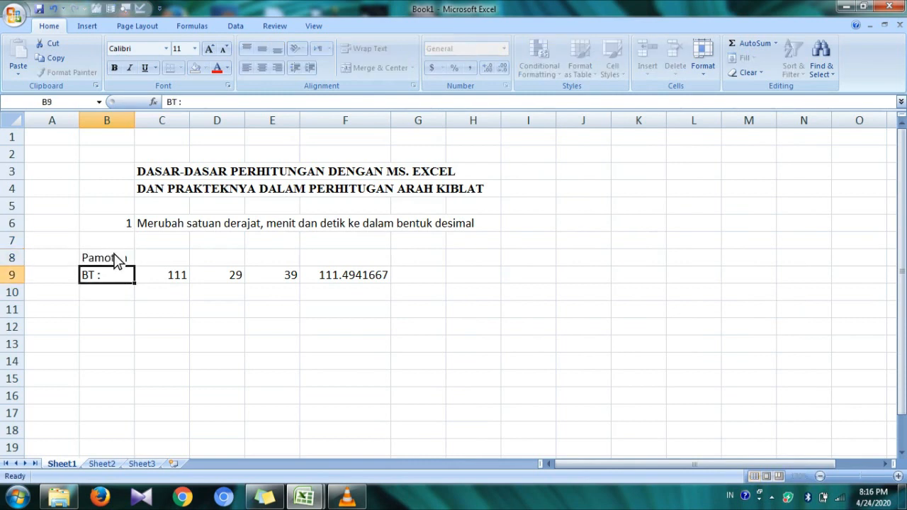
# - Label cell B10 with "Bujur Ka'bah :" and widen column B to fit the text
pyautogui.press('Down')
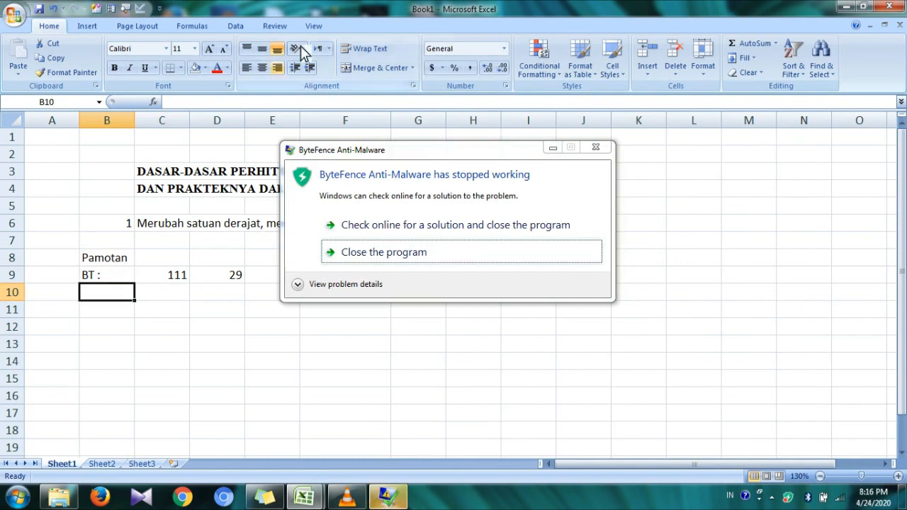
pyautogui.click(601, 149)
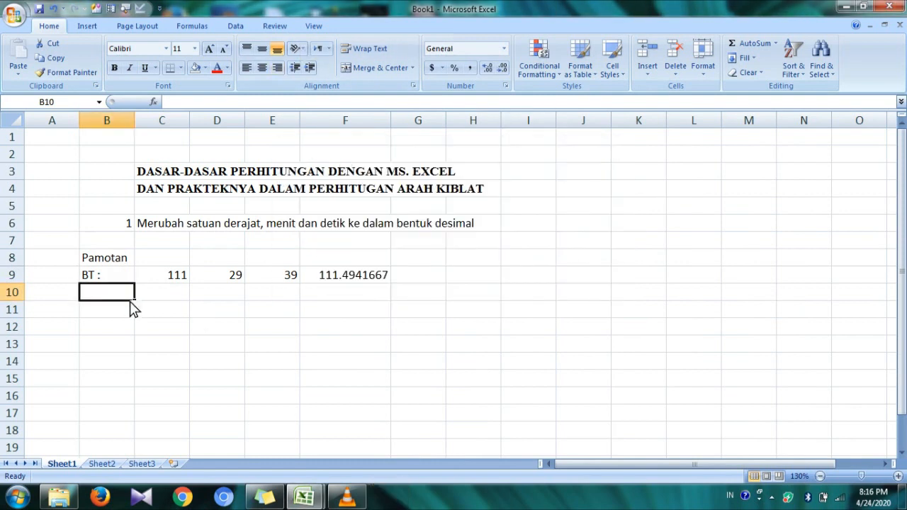
pyautogui.write('B')
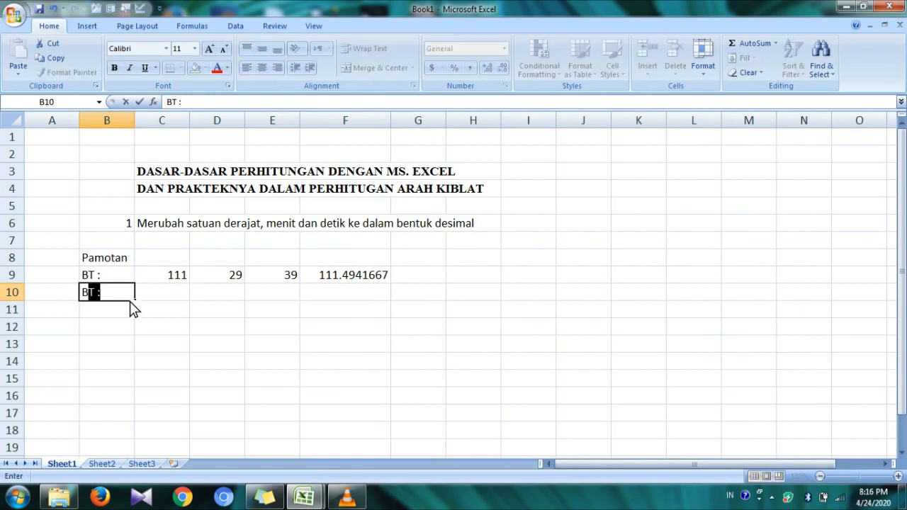
pyautogui.press('BackSpace')
pyautogui.write("ujur Ka'bah ")
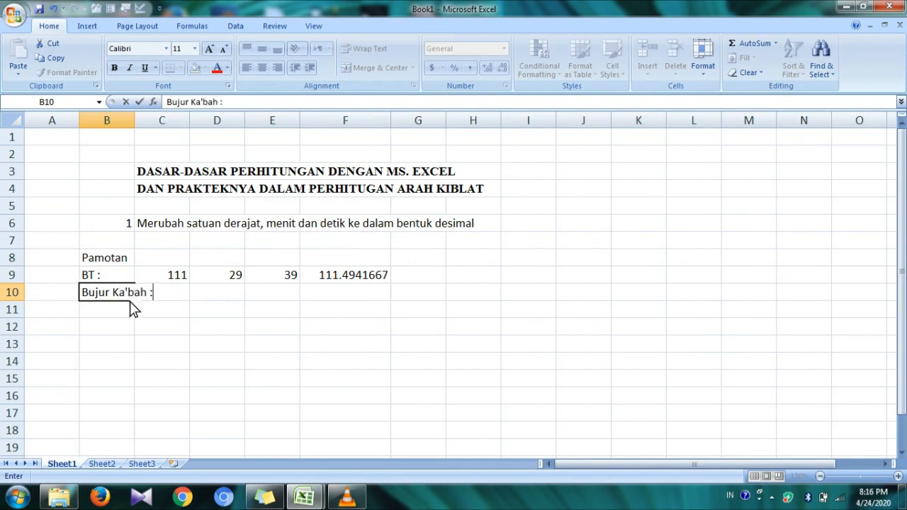
pyautogui.write(':')
pyautogui.press('Return')
pyautogui.moveTo(135, 120); pyautogui.dragTo(169, 123)
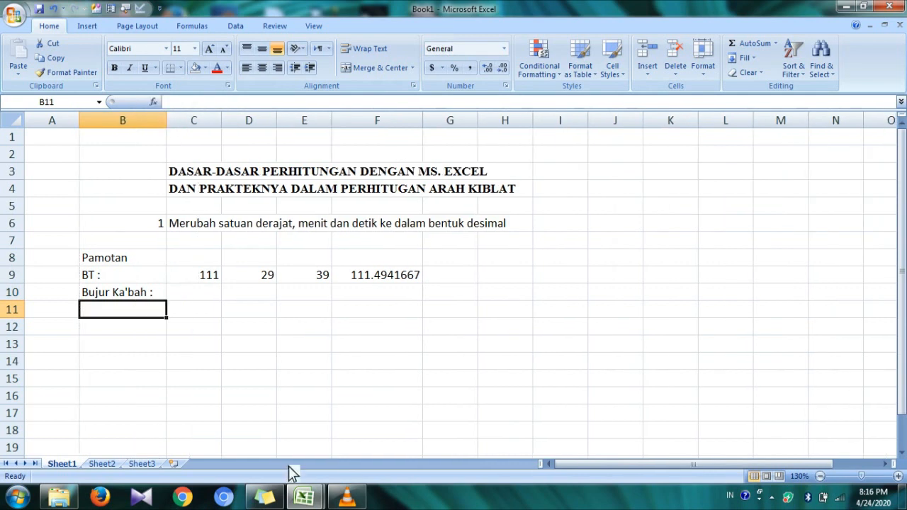
# - Look up the degrees, minutes and seconds of the Ka'bah's longitude in the Arah Kiblat workbook and return to Book1
pyautogui.click(304, 497)
pyautogui.click(257, 421)
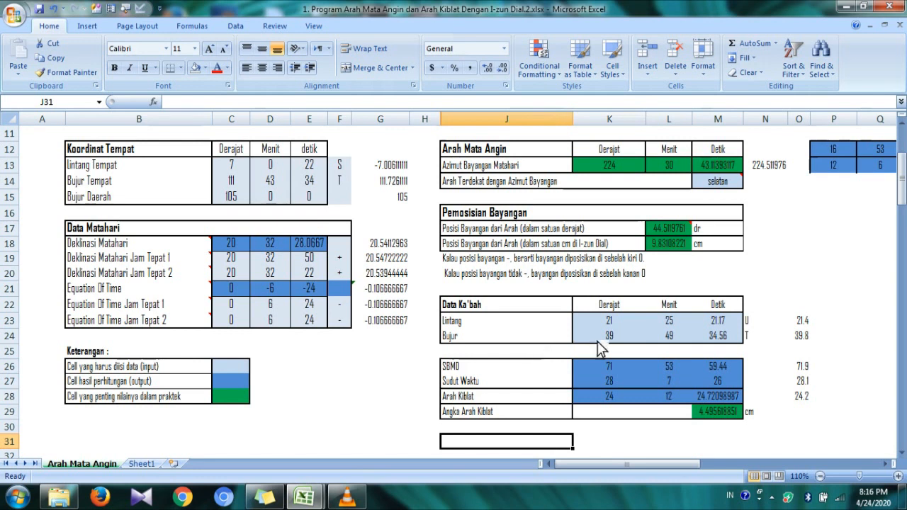
pyautogui.click(611, 341)
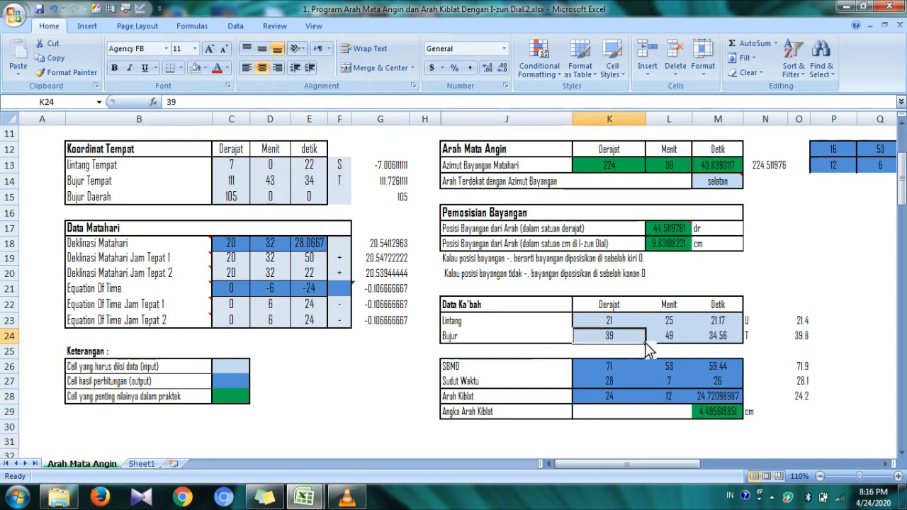
pyautogui.click(666, 343)
pyautogui.click(717, 341)
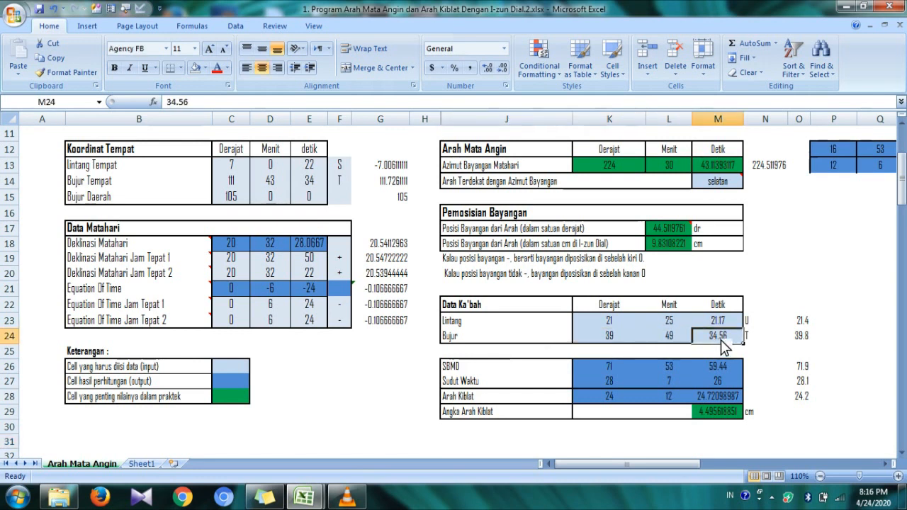
pyautogui.click(305, 498)
pyautogui.click(287, 425)
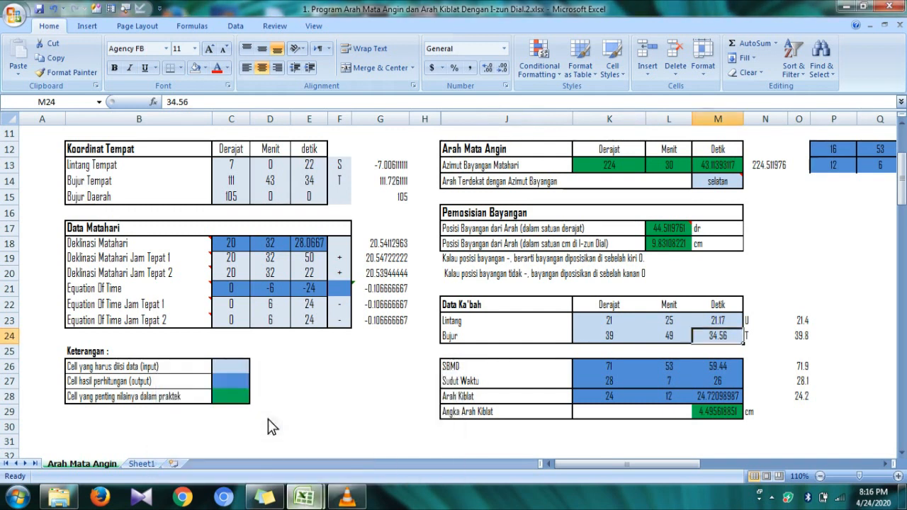
pyautogui.click(298, 499)
pyautogui.click(336, 462)
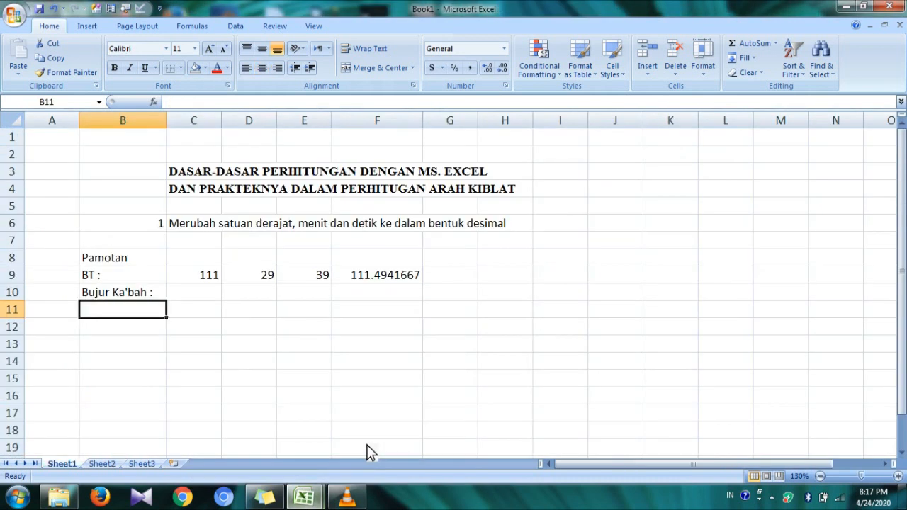
# - Enter the Ka'bah longitude as 39, 49 and 34.56 in cells C10, D10 and E10
pyautogui.press('Up')
pyautogui.press('Right')
pyautogui.write('39')
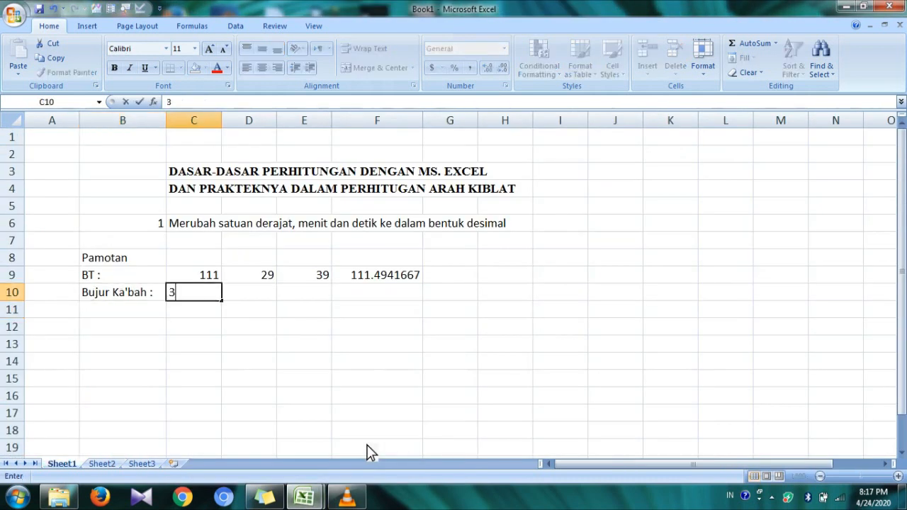
pyautogui.press('Tab')
pyautogui.write('49')
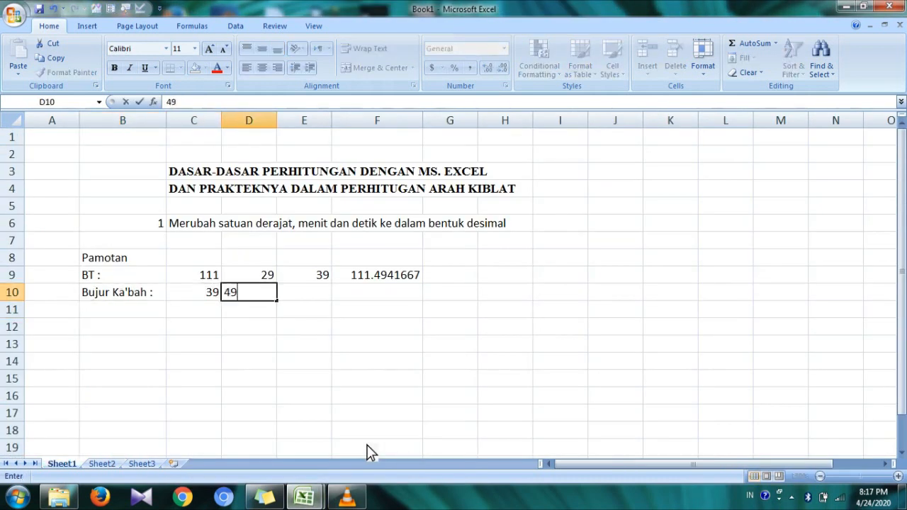
pyautogui.press('Tab')
pyautogui.write('34.')
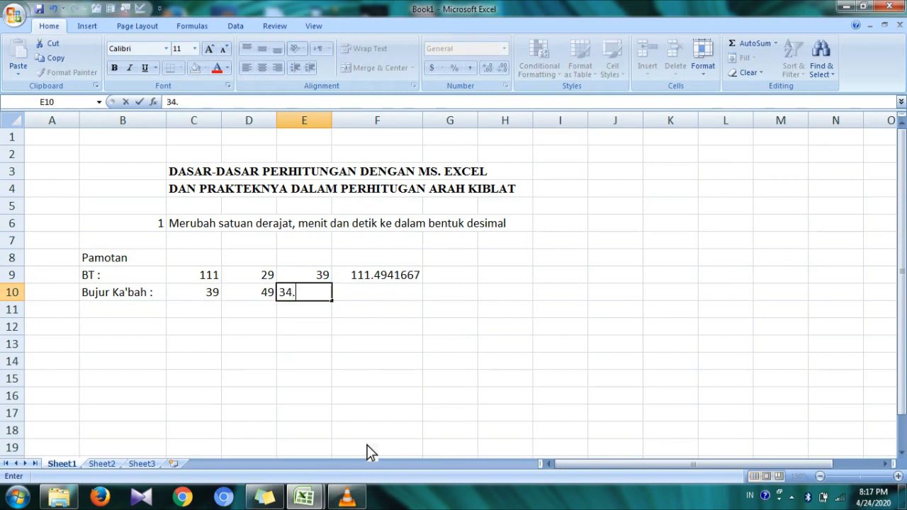
pyautogui.write('56')
pyautogui.press('Tab')
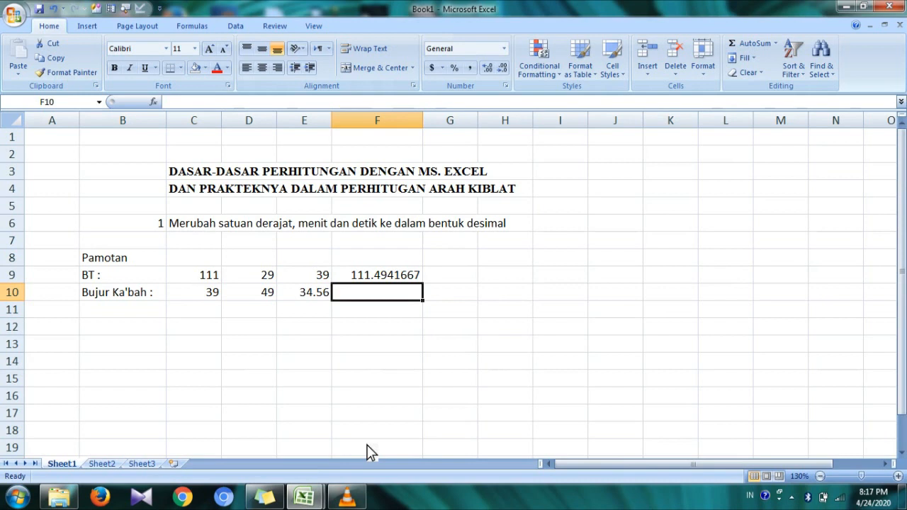
# - Try the sample division formula =5/2 in cell I9 and clear the cell
pyautogui.click(324, 294)
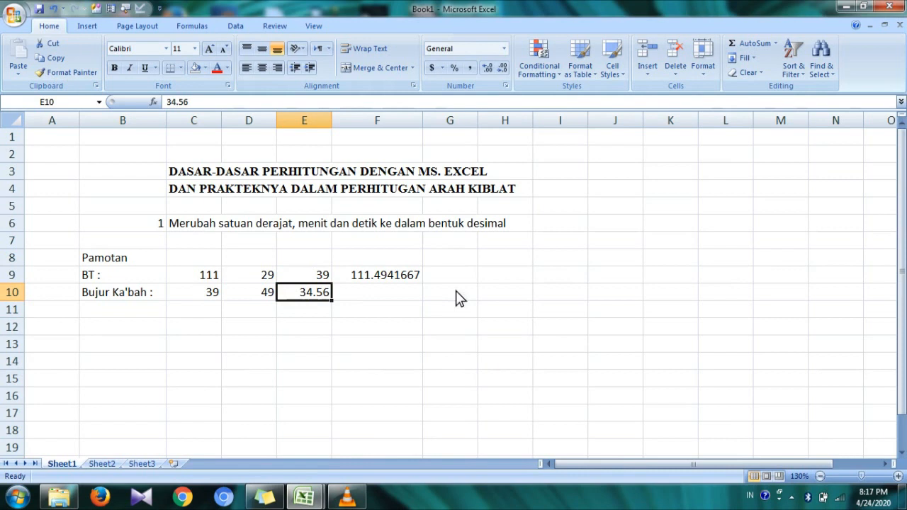
pyautogui.click(563, 275)
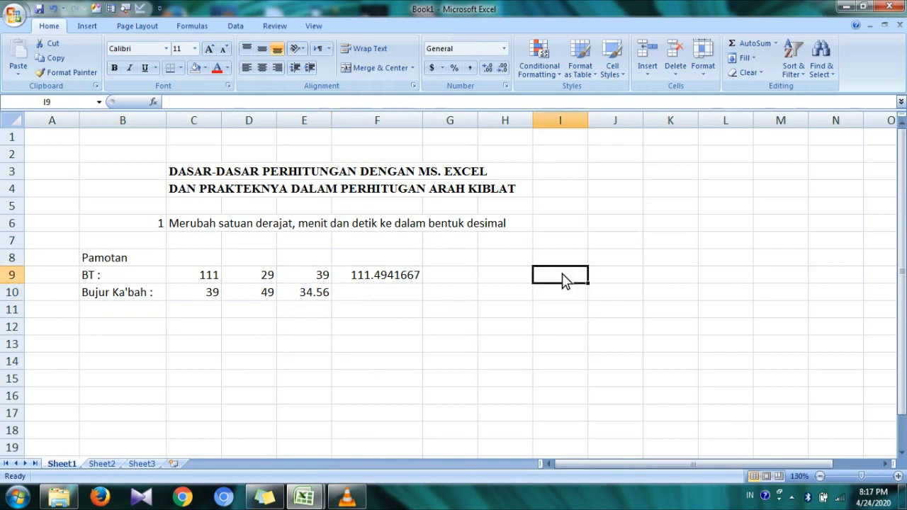
pyautogui.write('=')
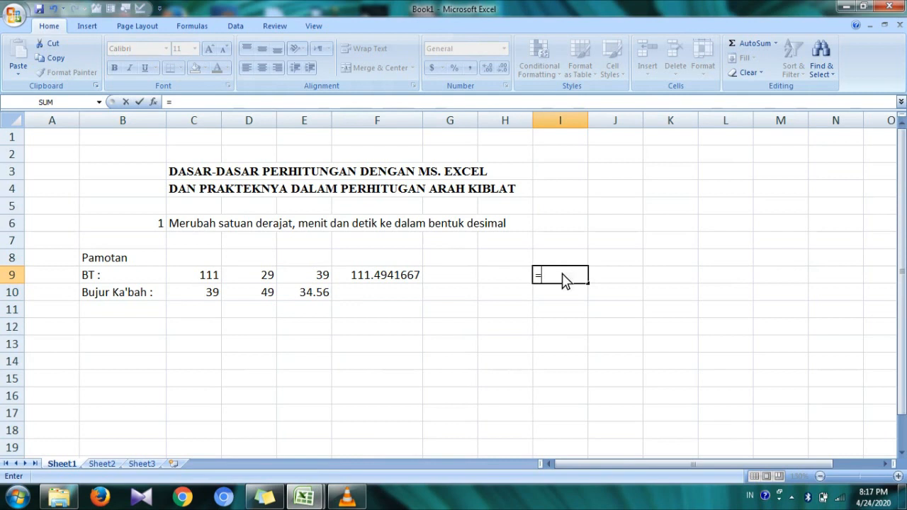
pyautogui.write('5/2')
pyautogui.press('Return')
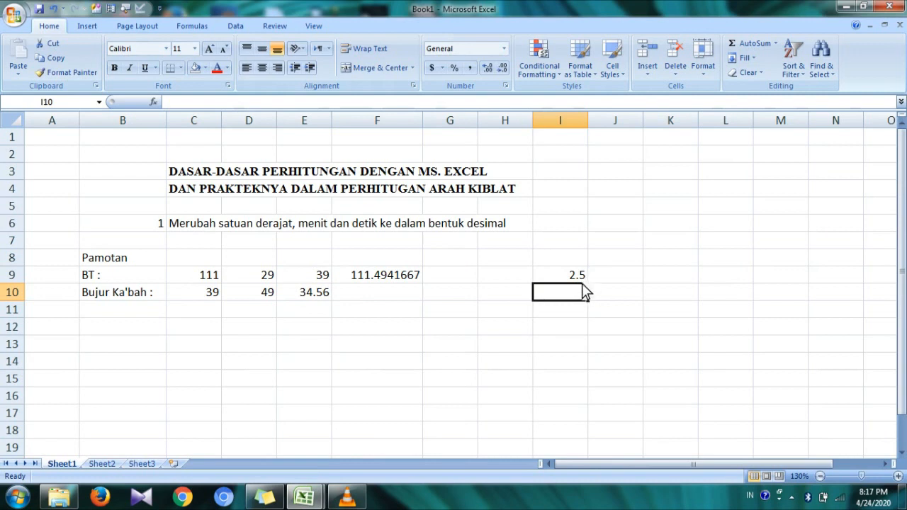
pyautogui.click(573, 263)
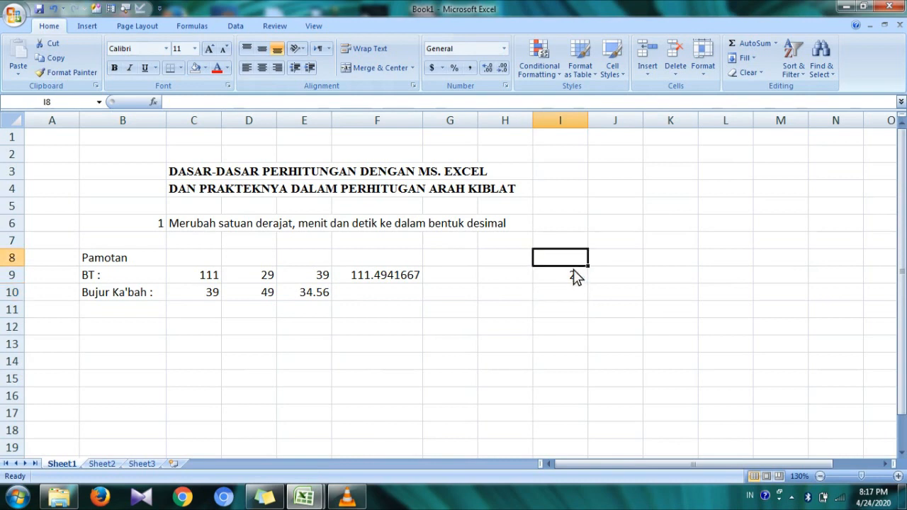
pyautogui.click(575, 276)
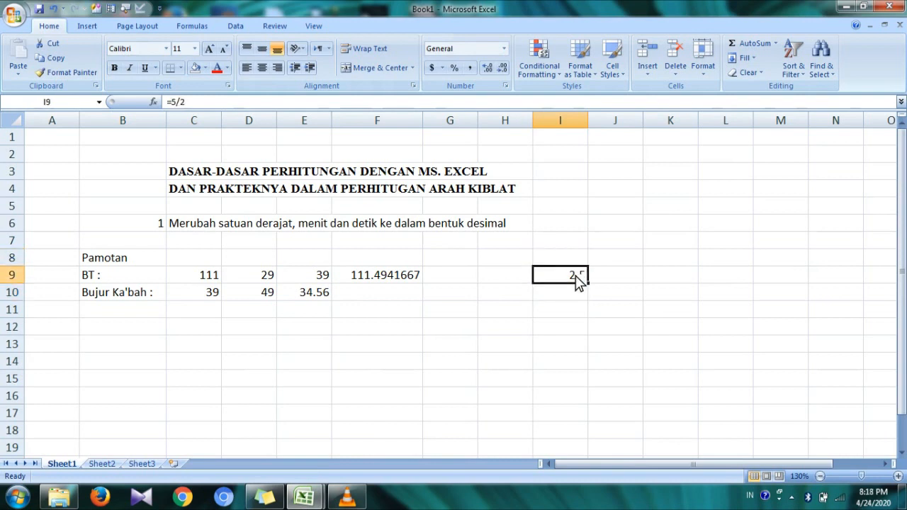
pyautogui.press('Delete')
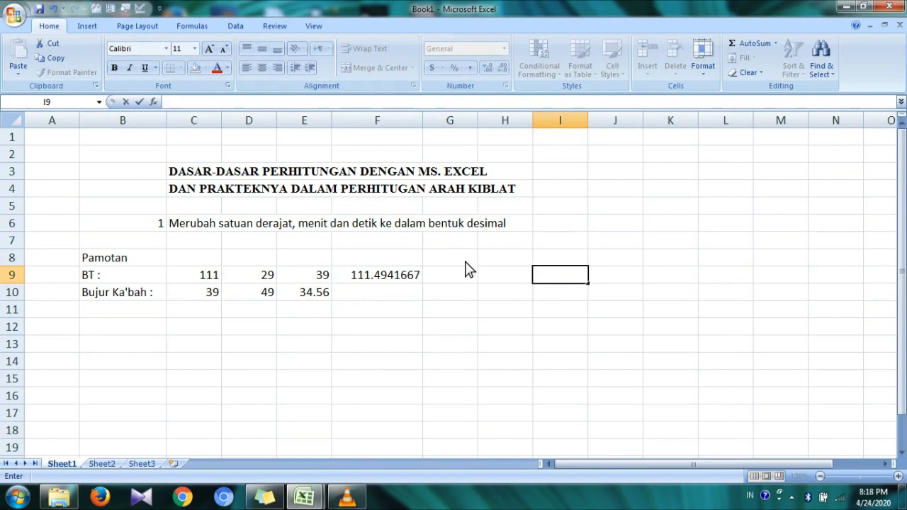
# - Review the decimal conversion formula in F9 together with its degree, minute and second cells C9 to E9
pyautogui.click(388, 282)
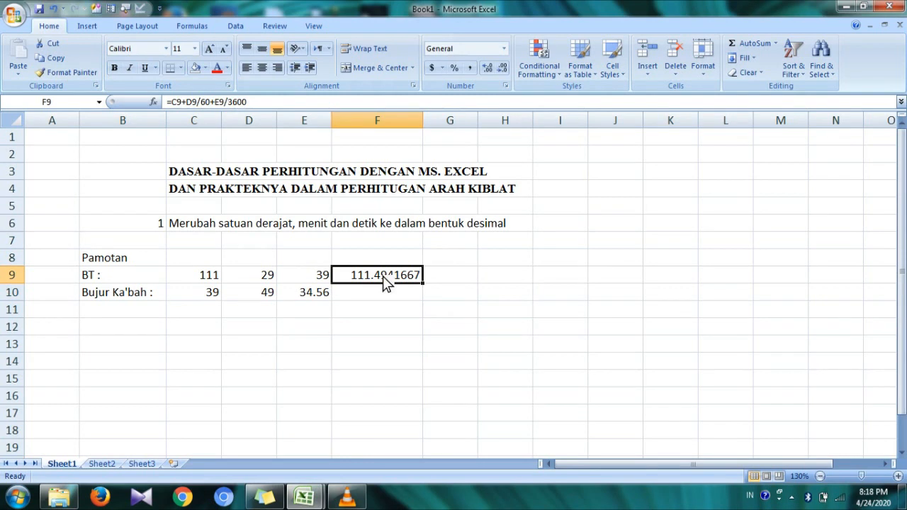
pyautogui.click(199, 277)
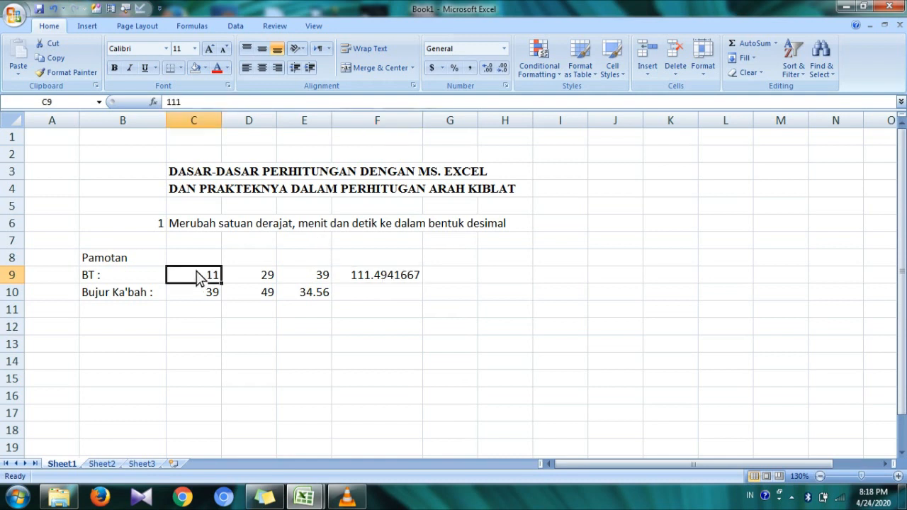
pyautogui.click(271, 280)
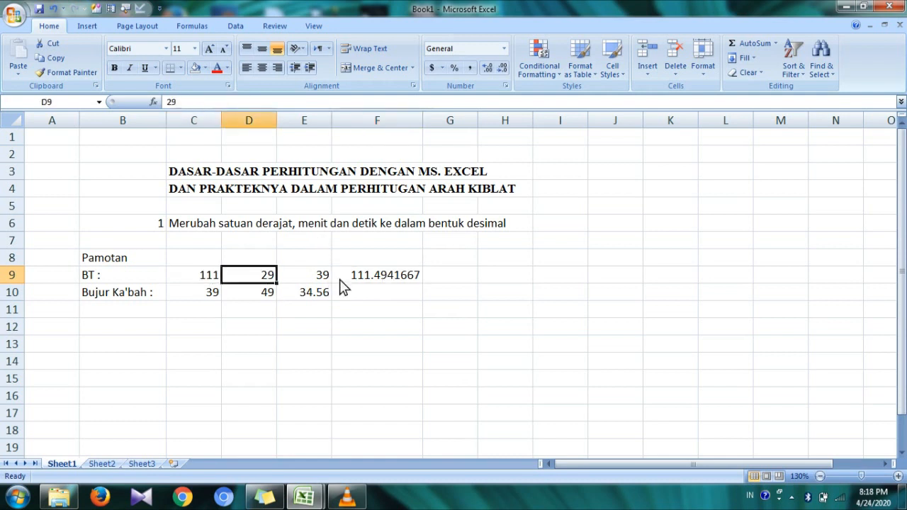
pyautogui.click(313, 279)
pyautogui.click(365, 278)
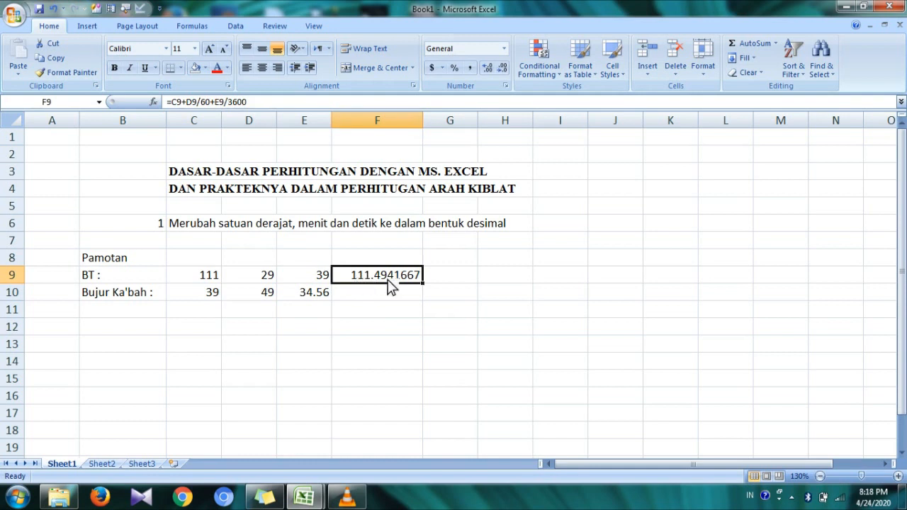
pyautogui.click(206, 298)
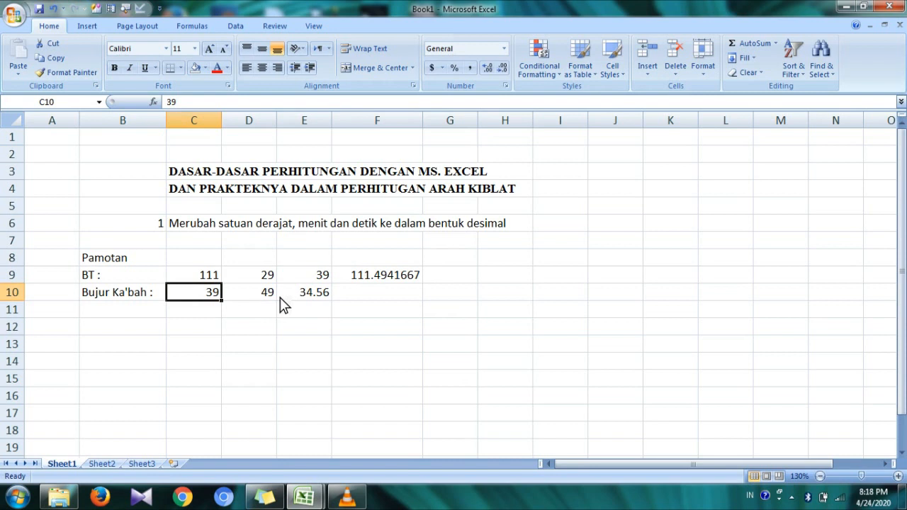
pyautogui.click(384, 275)
# - Convert the Ka'bah longitude to decimal degrees in F10 with the formula =C10+D10/60+E10/3600
pyautogui.click(374, 297)
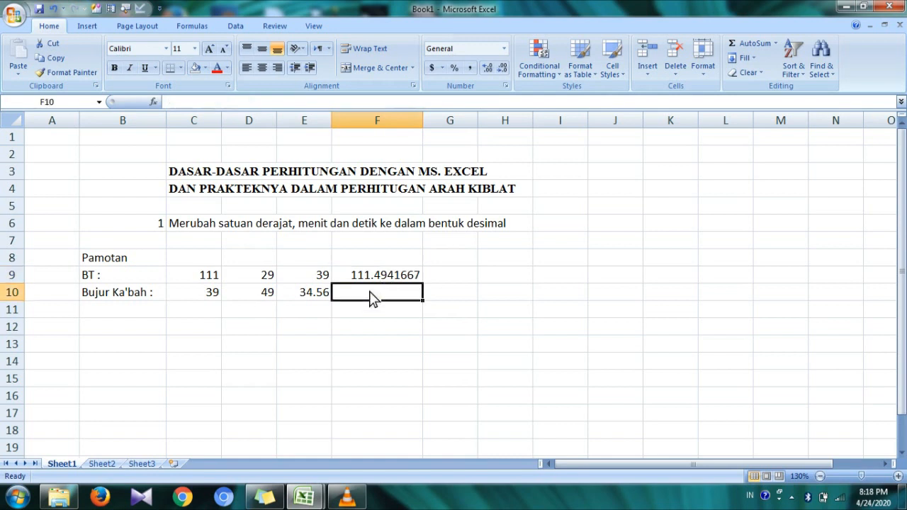
pyautogui.write('=')
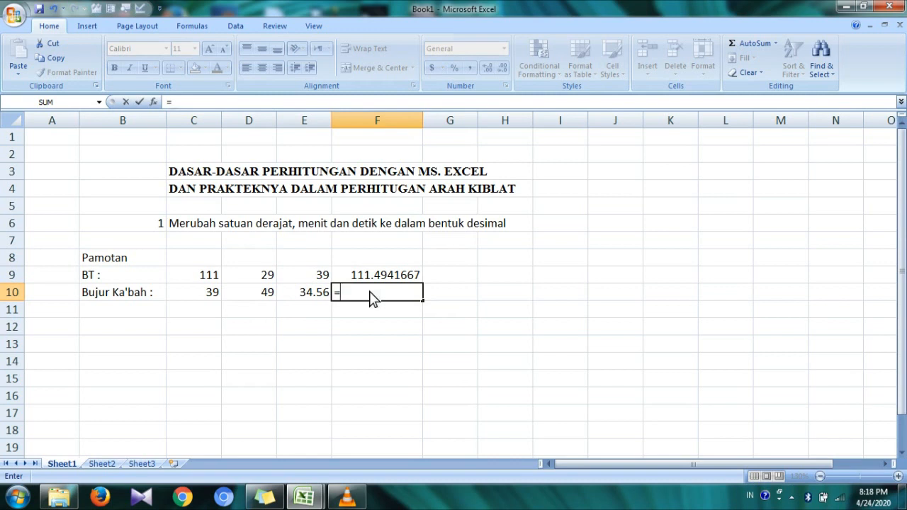
pyautogui.click(204, 298)
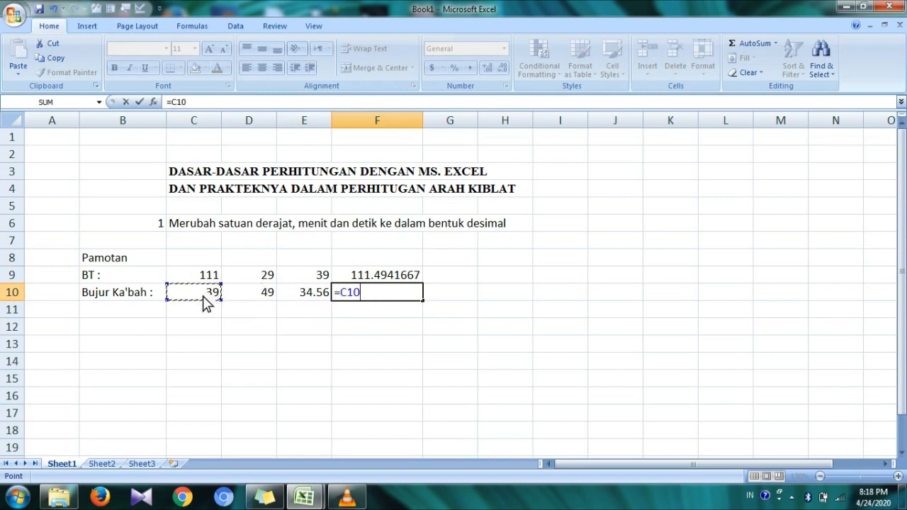
pyautogui.write('+')
pyautogui.click(259, 299)
pyautogui.write('/60+')
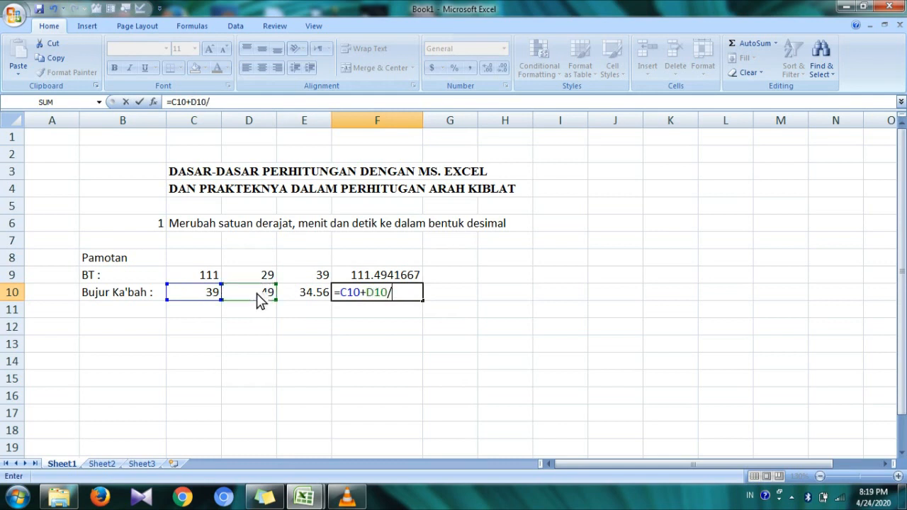
pyautogui.click(307, 299)
pyautogui.write('/36')
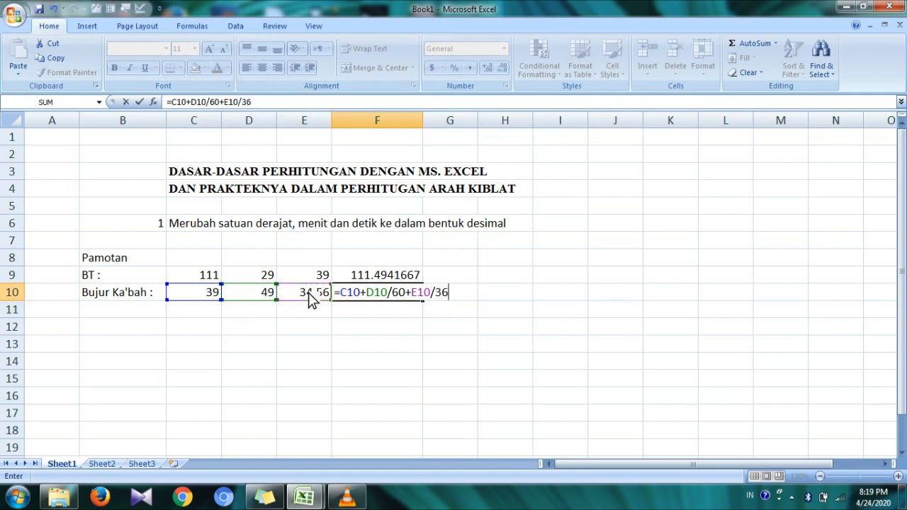
pyautogui.write('00')
pyautogui.press('Return')
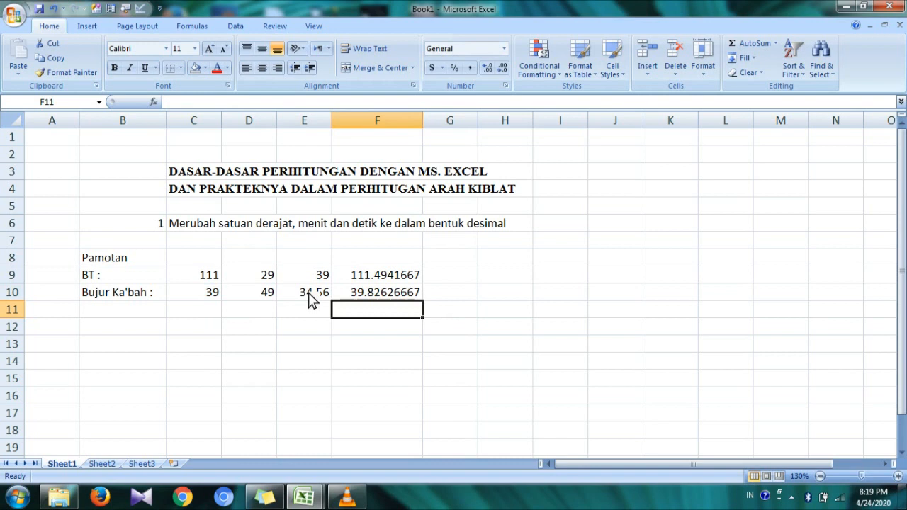
# - Clear the formula in F10 and fill the conversion formula from F9 down into it
pyautogui.click(400, 289)
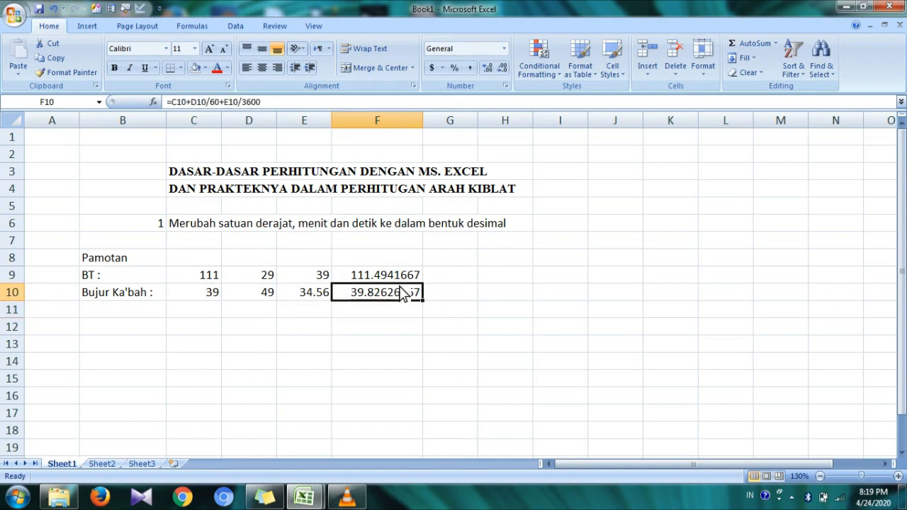
pyautogui.press('BackSpace')
pyautogui.press('Return')
pyautogui.press('Up')
pyautogui.press('Up')
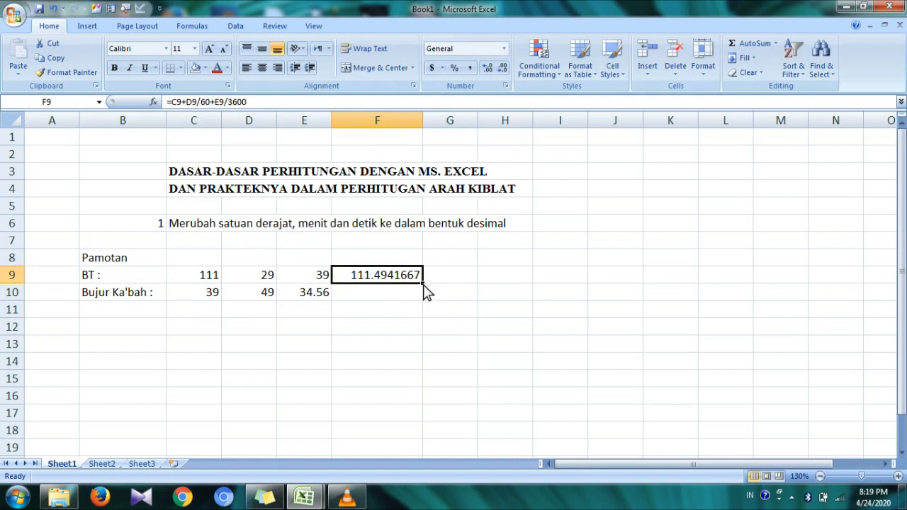
pyautogui.moveTo(424, 284); pyautogui.dragTo(423, 300)
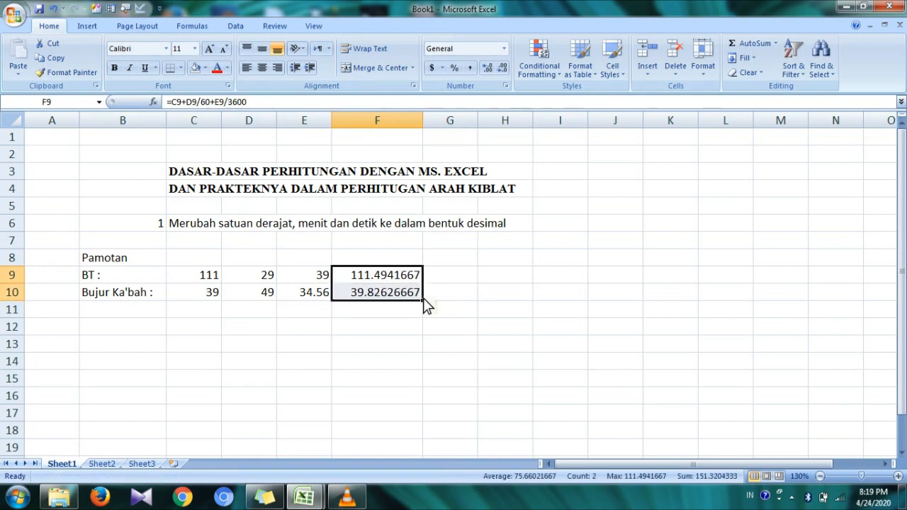
# - Number the second section by entering 2 in cell B12
pyautogui.click(415, 296)
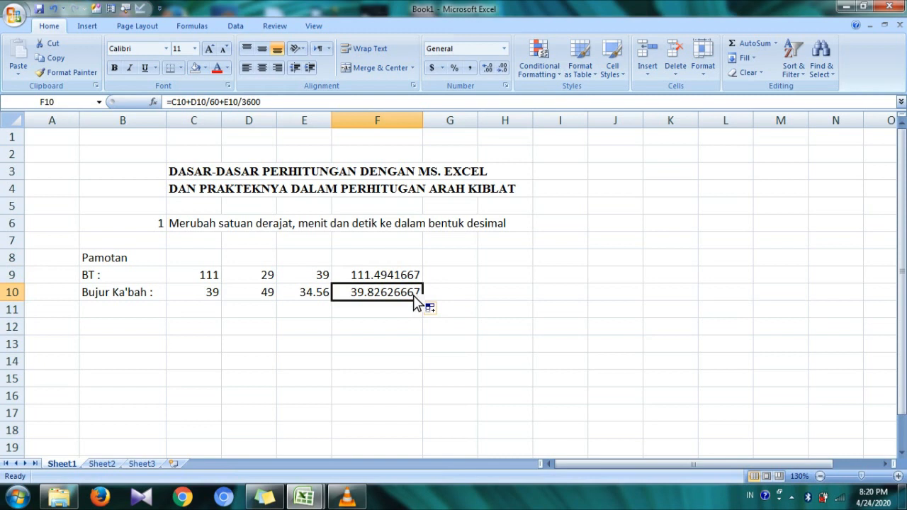
pyautogui.press('Return')
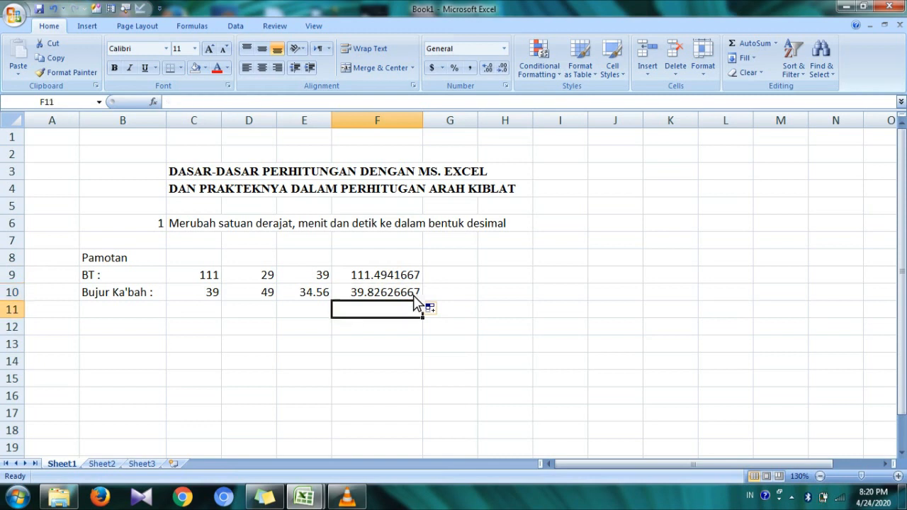
pyautogui.press('Left')
pyautogui.press('Left')
pyautogui.press('Left')
pyautogui.press('Down')
pyautogui.press('Left')
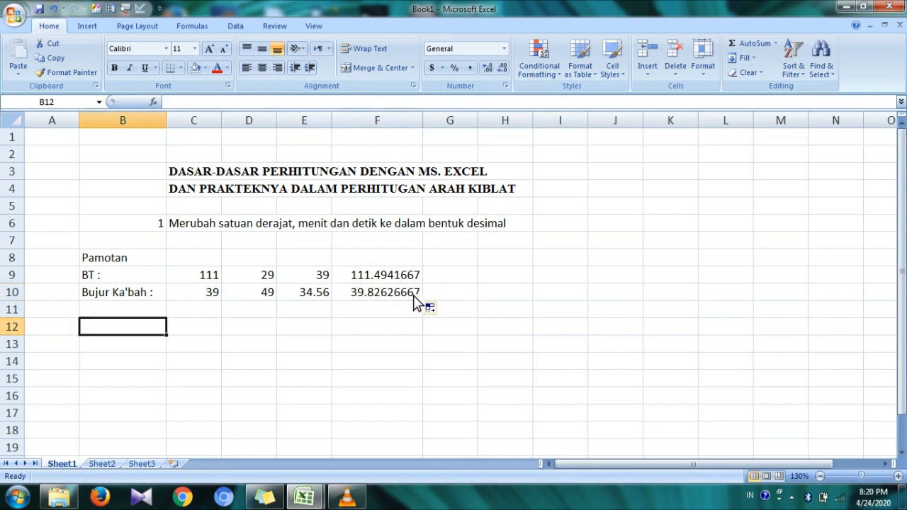
pyautogui.write('2')
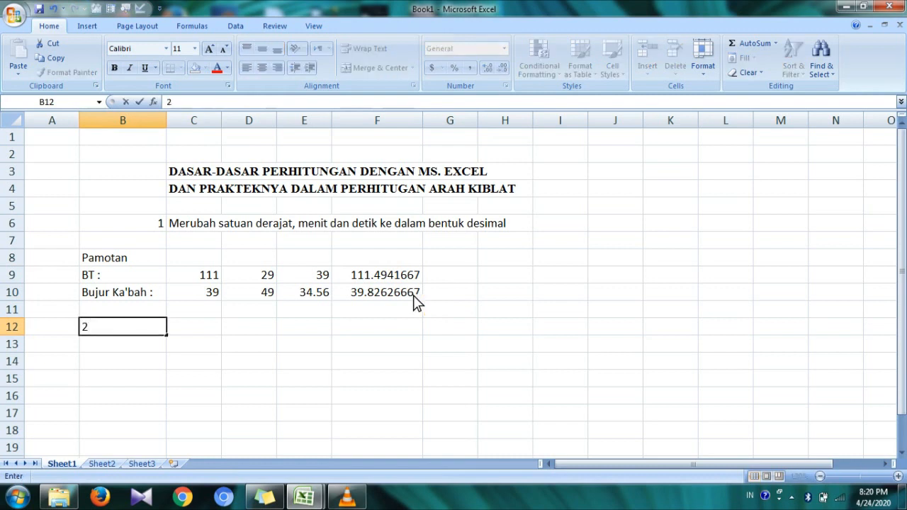
pyautogui.press('Tab')
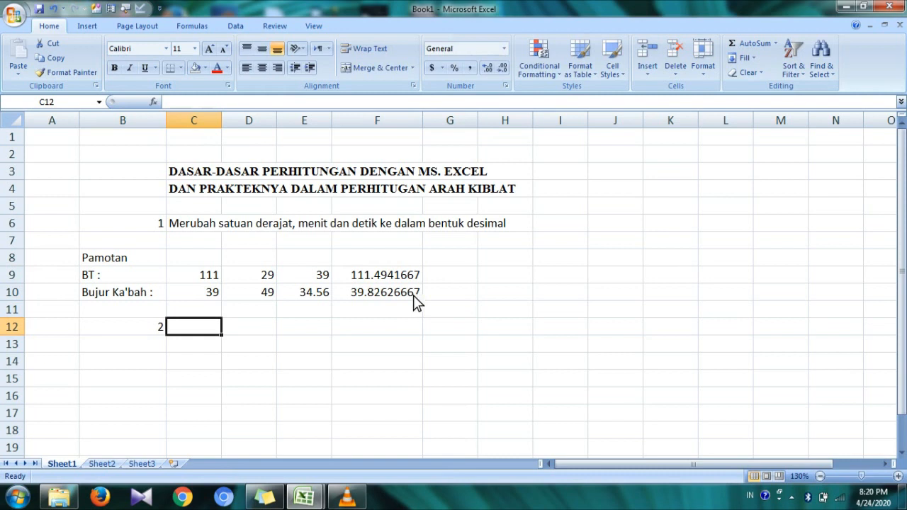
# - Enter the section heading "Memakai opeasi perhitungan dalam Ms. Excel" in cell C12
pyautogui.write('Mem')
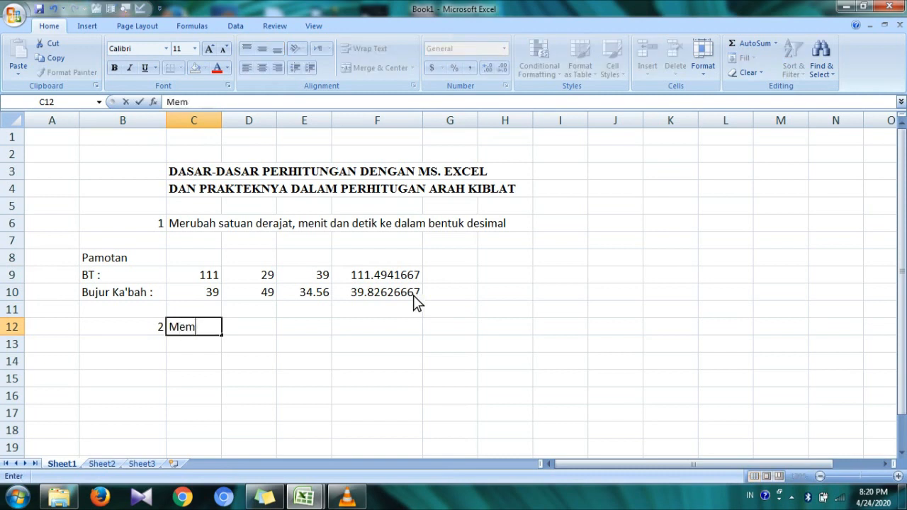
pyautogui.write('akai ope')
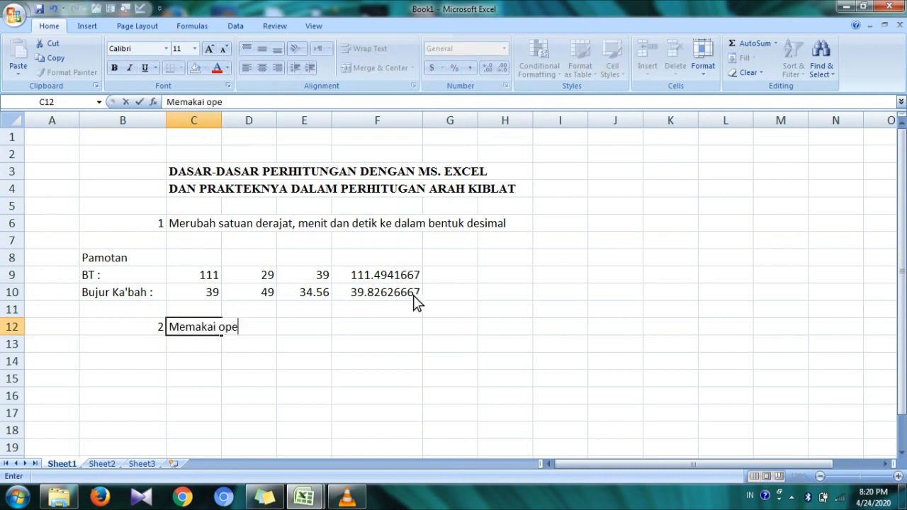
pyautogui.write('asi perhitun')
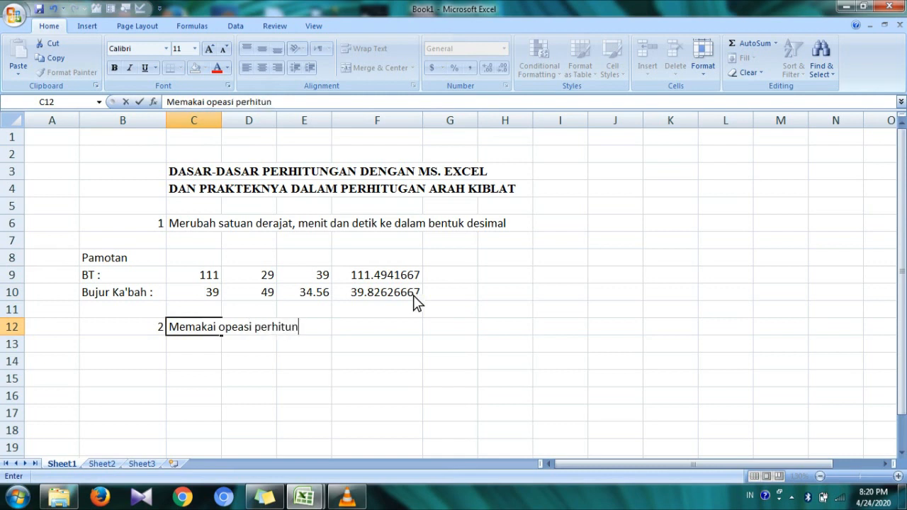
pyautogui.write('gan dalam Ms')
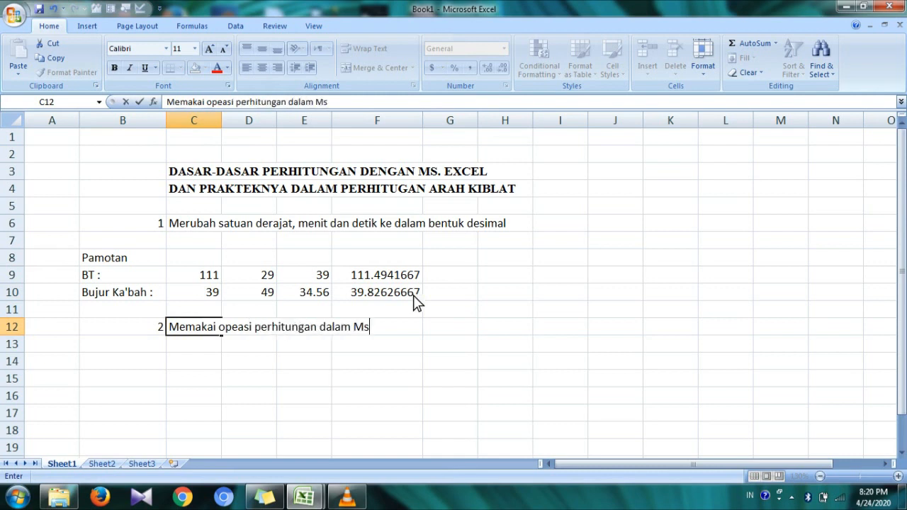
pyautogui.write('. Excel')
pyautogui.press('Return')
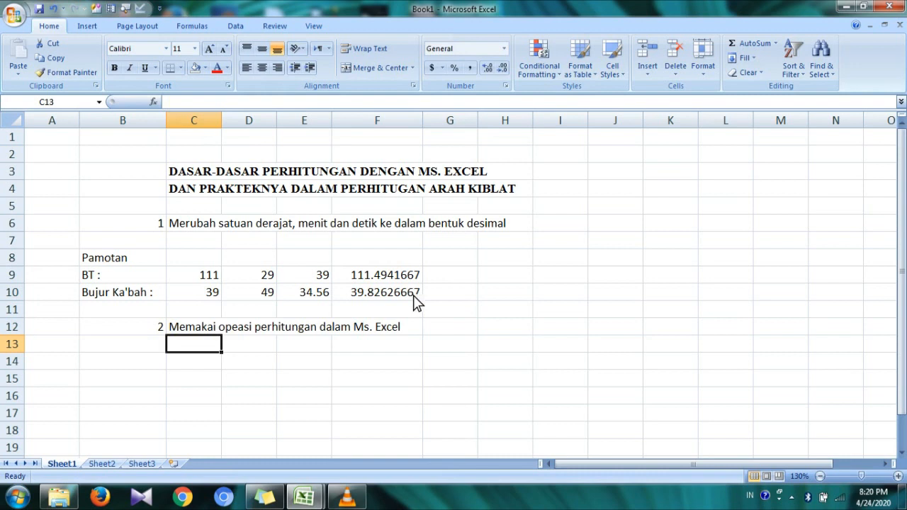
# - List the arithmetic operators +, -, *, / and ^ one per cell in C13 to C17
pyautogui.write('+')
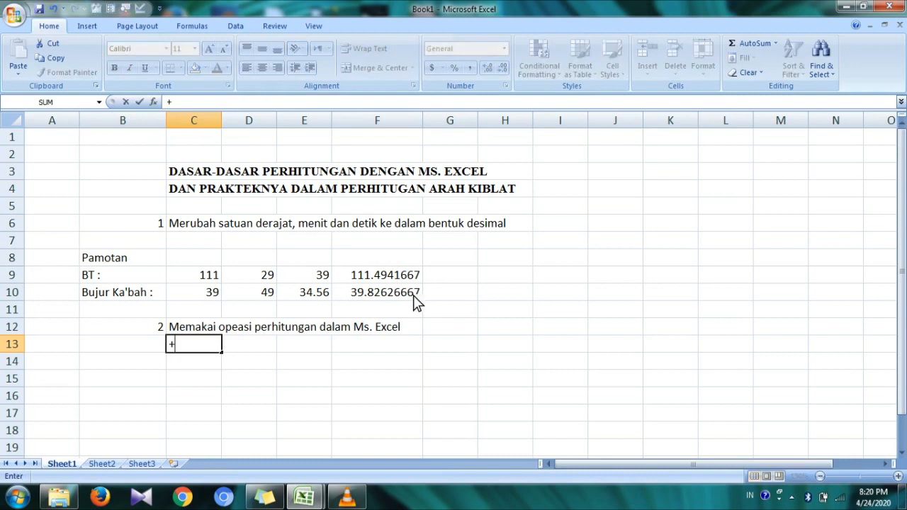
pyautogui.press('Return')
pyautogui.write('-')
pyautogui.press('Return')
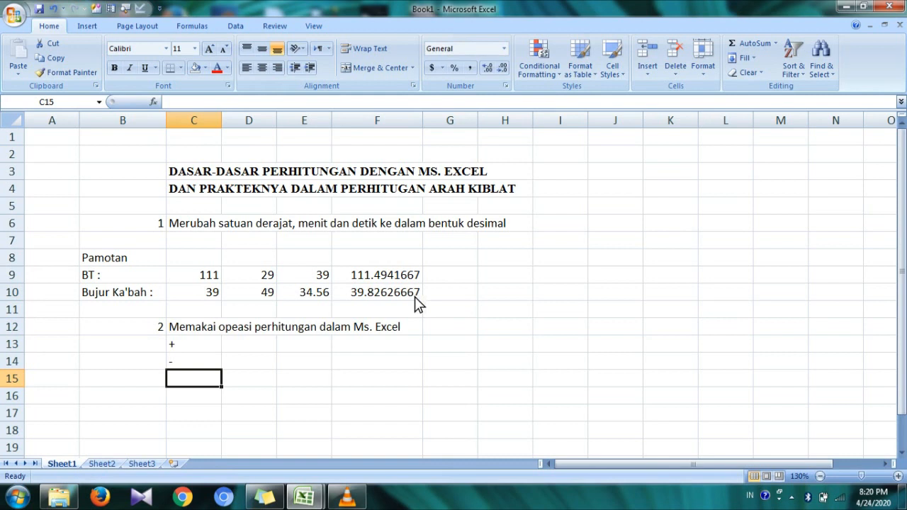
pyautogui.write('*')
pyautogui.press('Return')
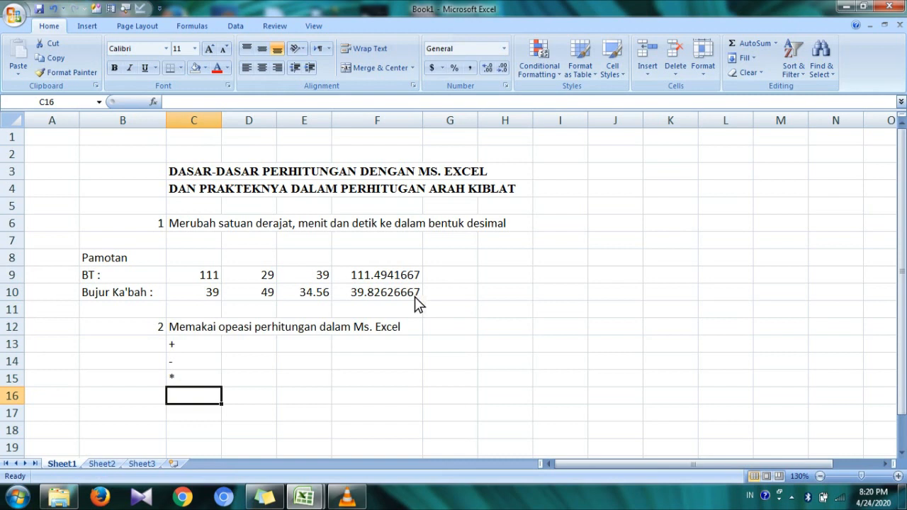
pyautogui.press('alt')
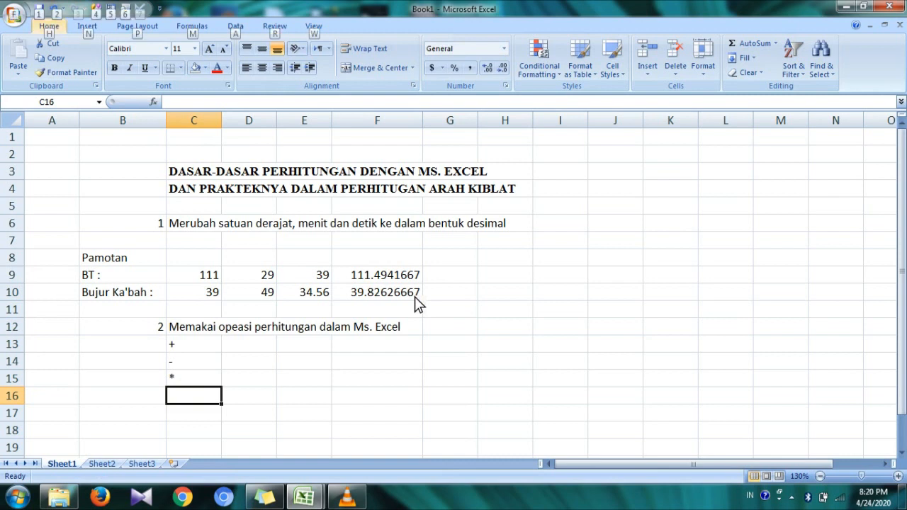
pyautogui.doubleClick(186, 402)
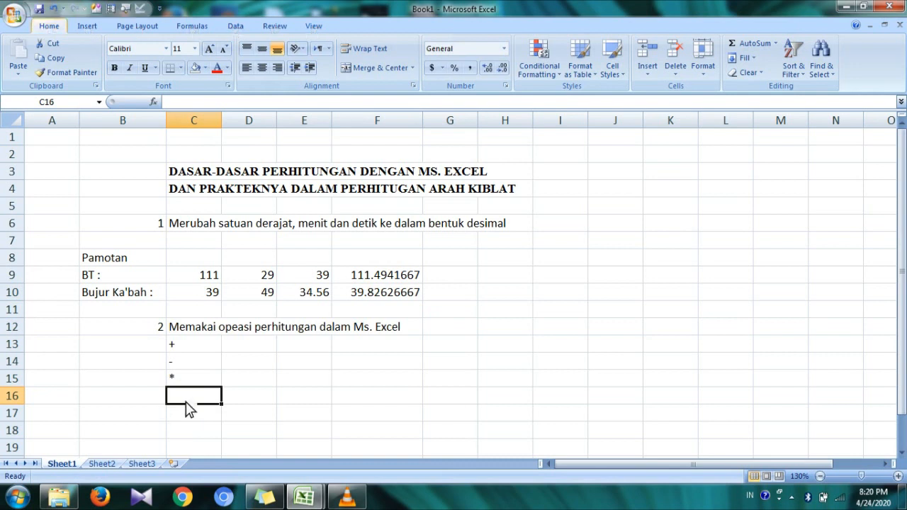
pyautogui.write('/')
pyautogui.press('Return')
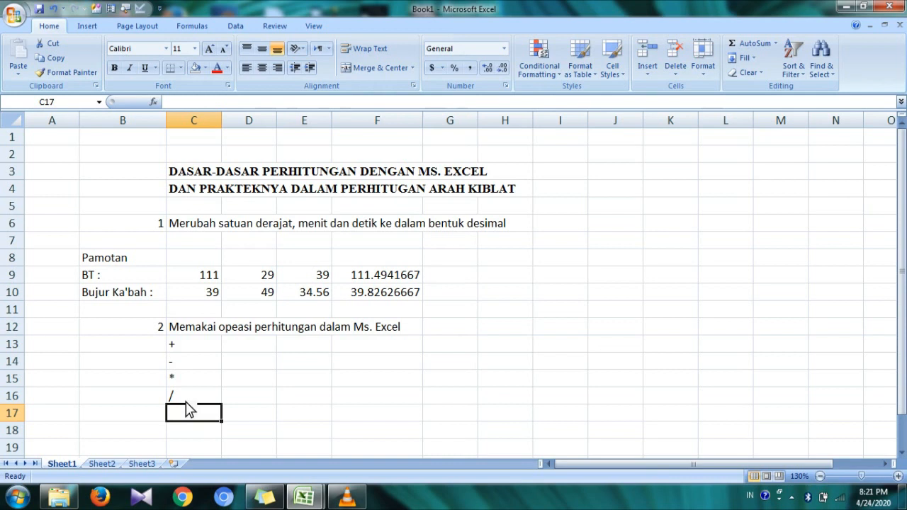
pyautogui.write('^')
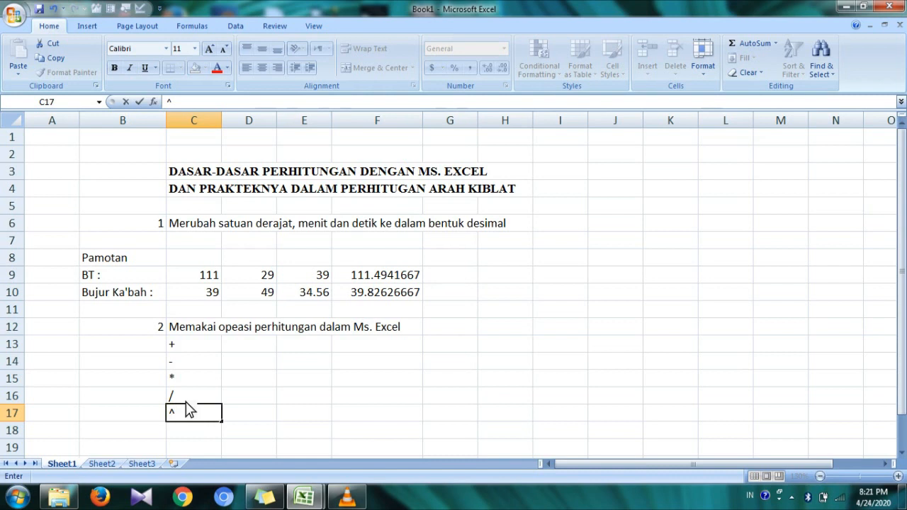
pyautogui.click(190, 410)
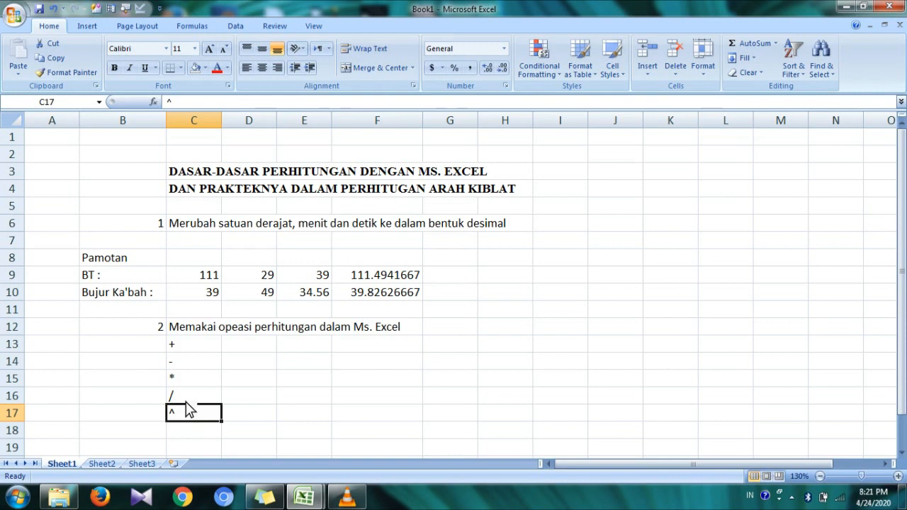
# - Correct the misspelled word in the C12 heading to "operasi"
pyautogui.press('Up')
pyautogui.press('Up')
pyautogui.press('Up')
pyautogui.press('Up')
pyautogui.press('Up')
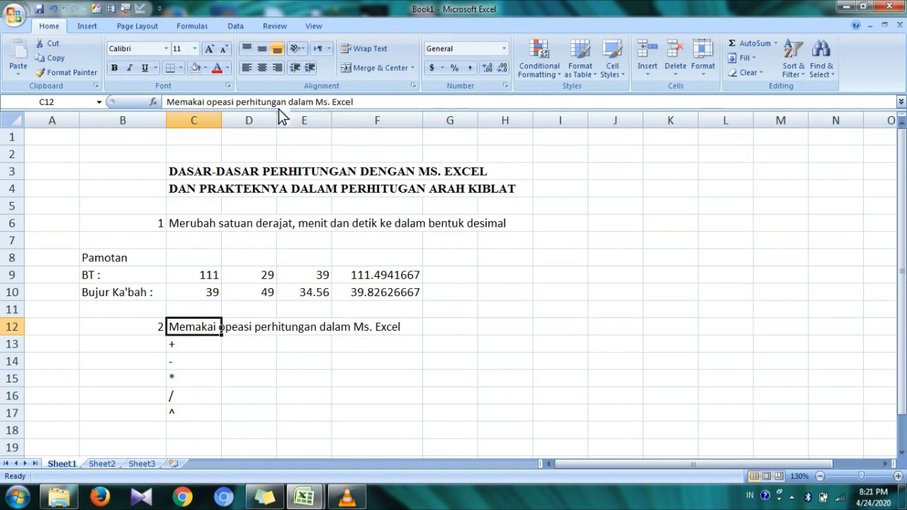
pyautogui.click(225, 107)
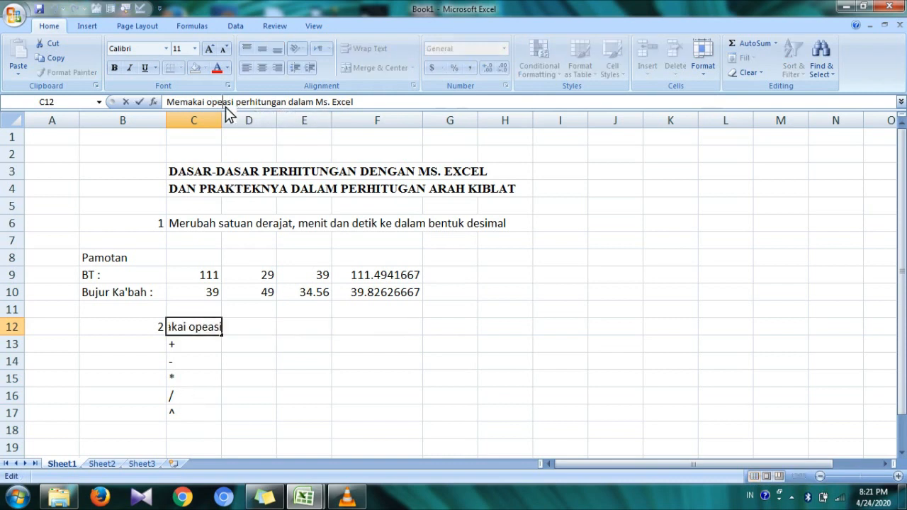
pyautogui.write('r')
pyautogui.press('Return')
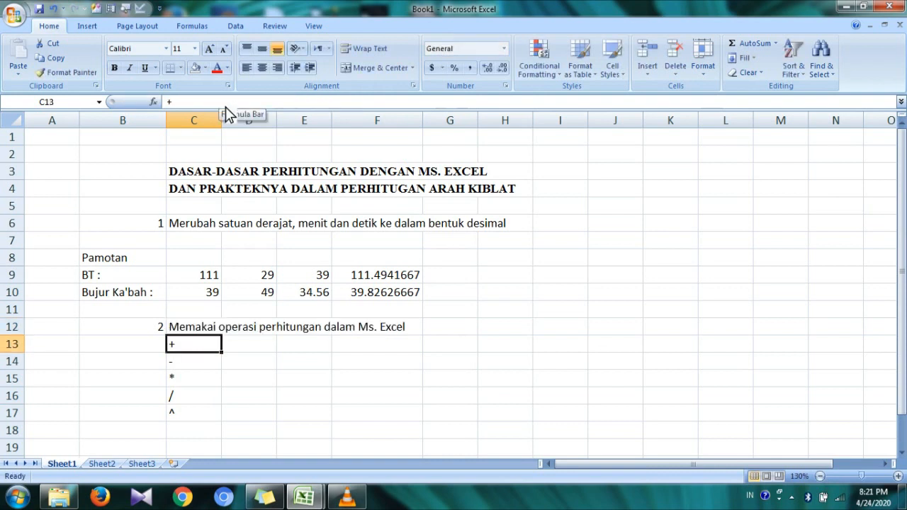
# - Enter the label "Selisih Bujur :" in cell B18 below the operator list
pyautogui.press('Down')
pyautogui.press('Down')
pyautogui.press('Down')
pyautogui.press('Down')
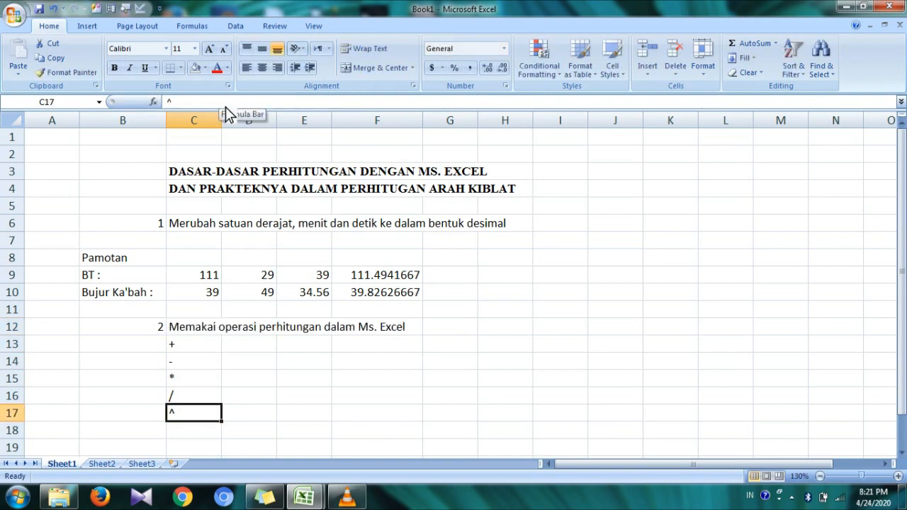
pyautogui.press('Down')
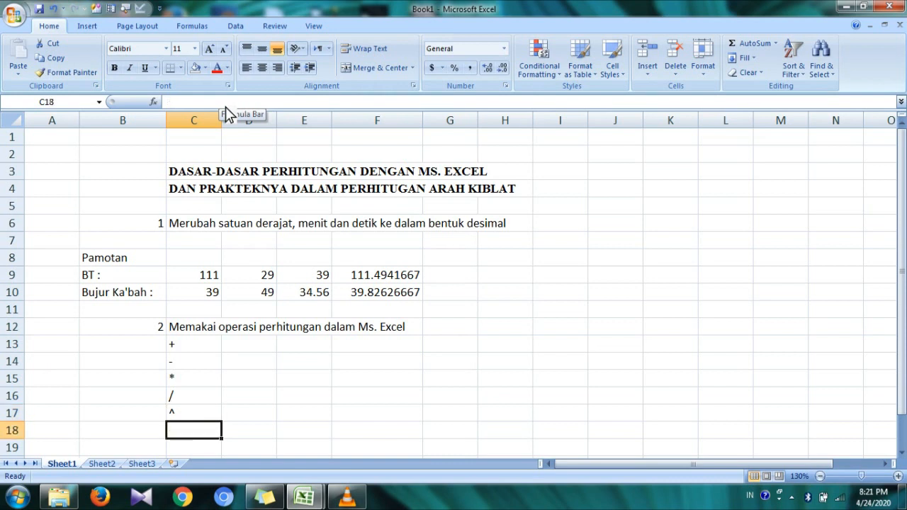
pyautogui.press('Down')
pyautogui.press('Up')
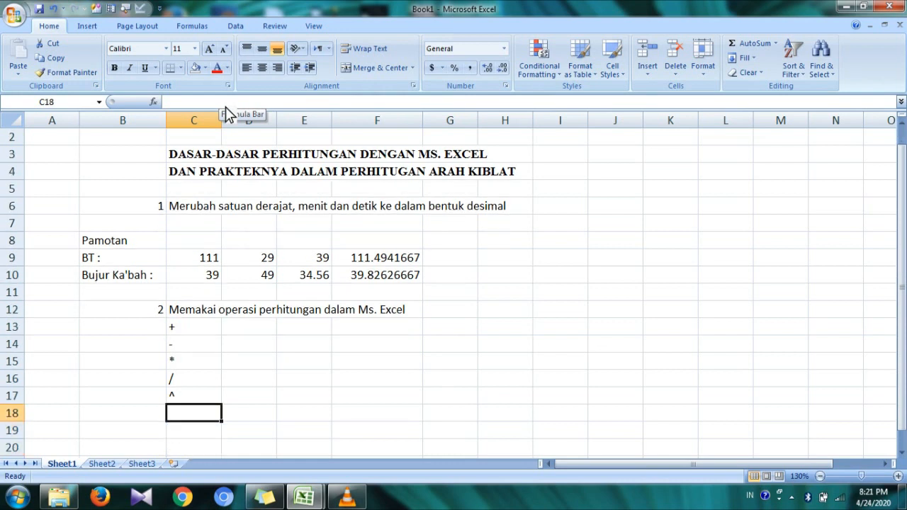
pyautogui.press('Left')
pyautogui.write('S')
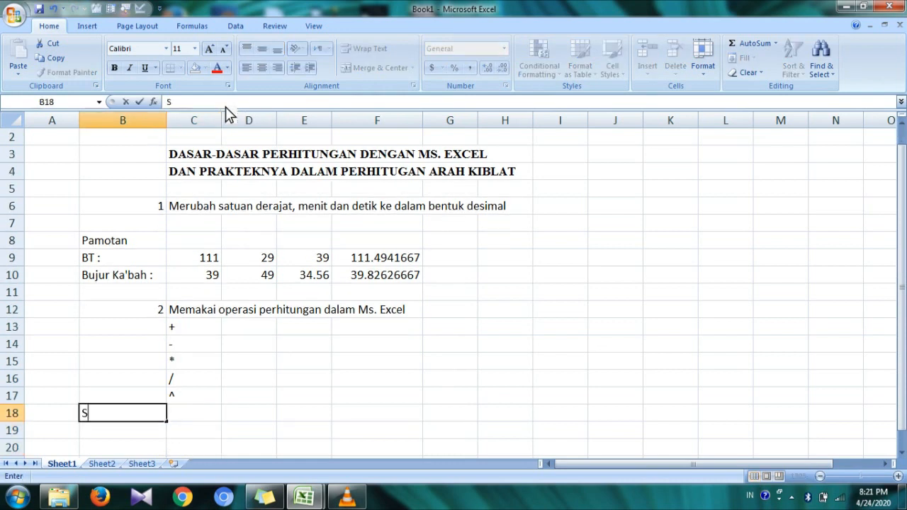
pyautogui.write('elisih Bujur')
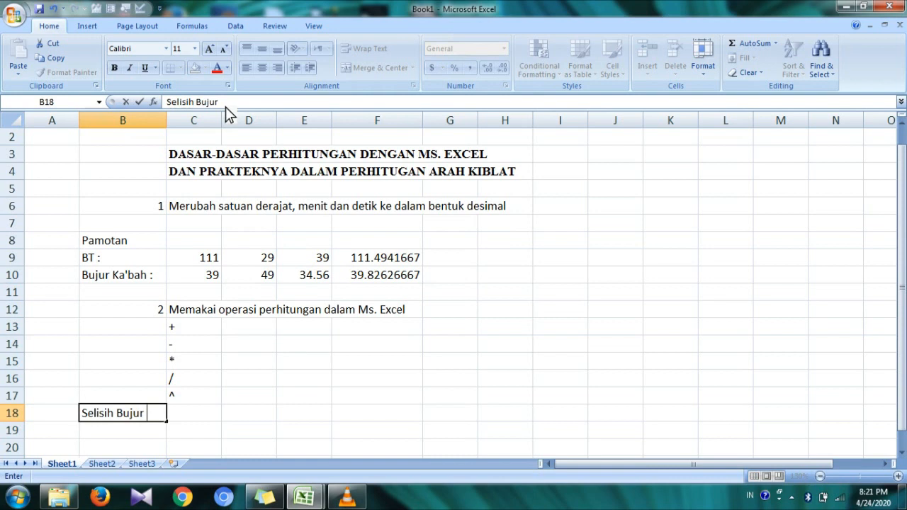
pyautogui.write(':')
pyautogui.press('Return')
pyautogui.press('Up')
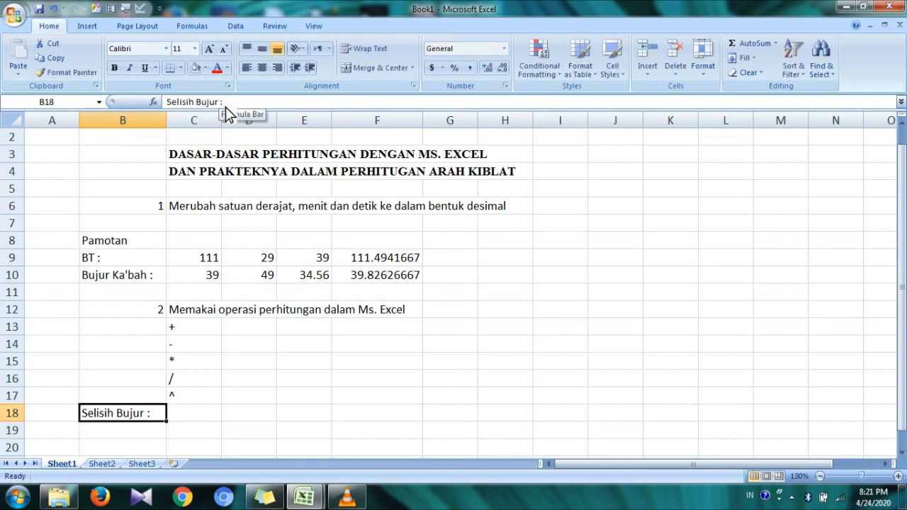
# - Describe the longitude difference in C18 with the text "Bujur Tempat - Bujur Ka'bah"
pyautogui.press('Right')
pyautogui.press('Right')
pyautogui.press('Right')
pyautogui.press('Right')
pyautogui.press('Left')
pyautogui.press('Left')
pyautogui.press('Left')
pyautogui.press('Left')
pyautogui.press('Right')
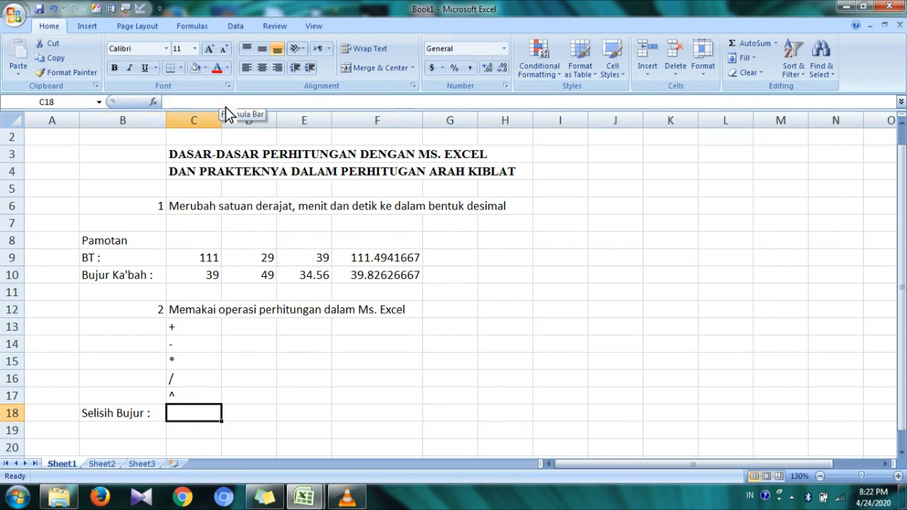
pyautogui.write('Bujur Tem')
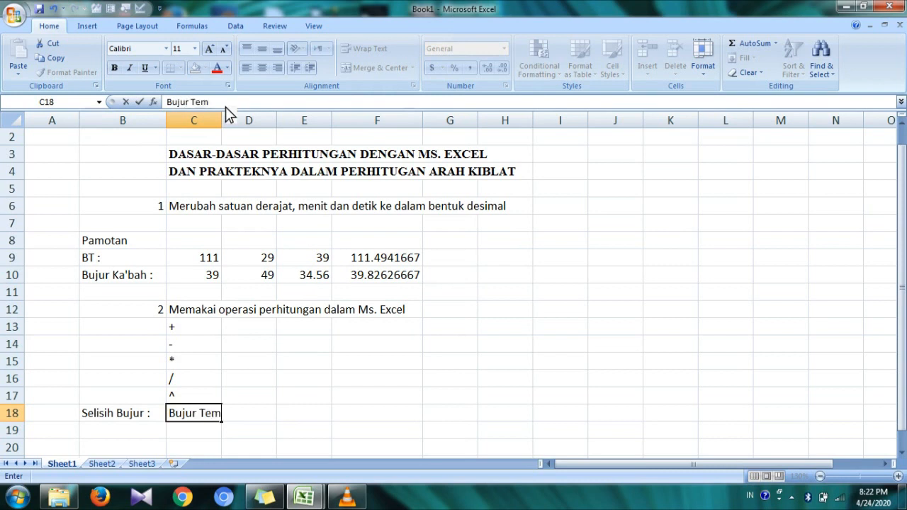
pyautogui.write("pat - Bujur Ka'bah")
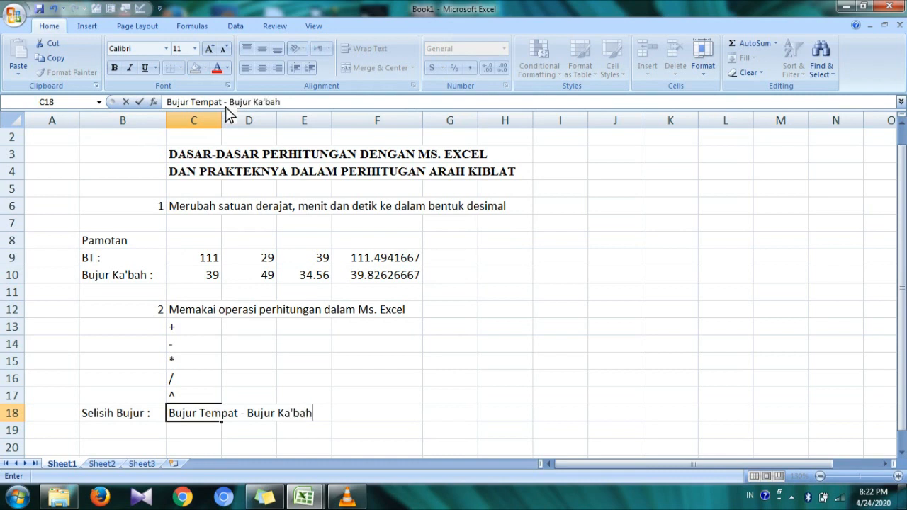
pyautogui.press('Return')
# - Calculate the longitude difference in F19 with the formula =F9-F10
pyautogui.press('Right')
pyautogui.press('Right')
pyautogui.press('Right')
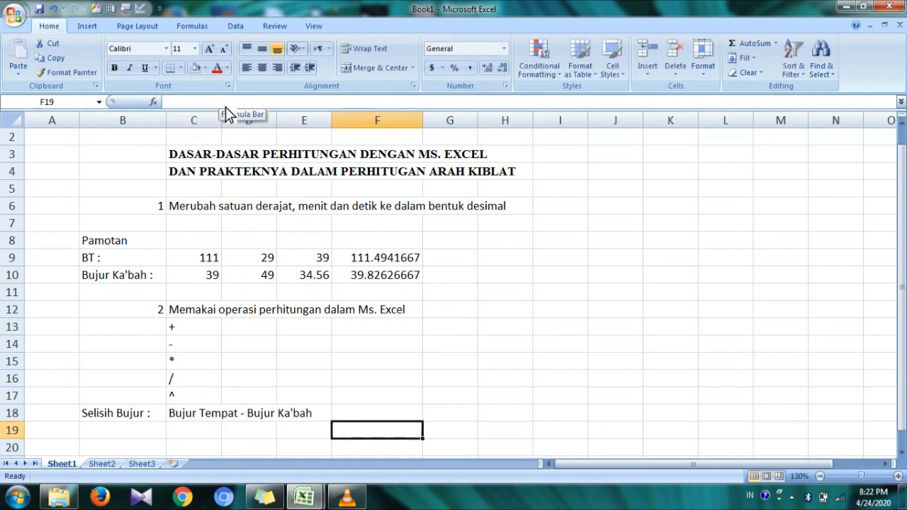
pyautogui.write('=')
pyautogui.click(385, 263)
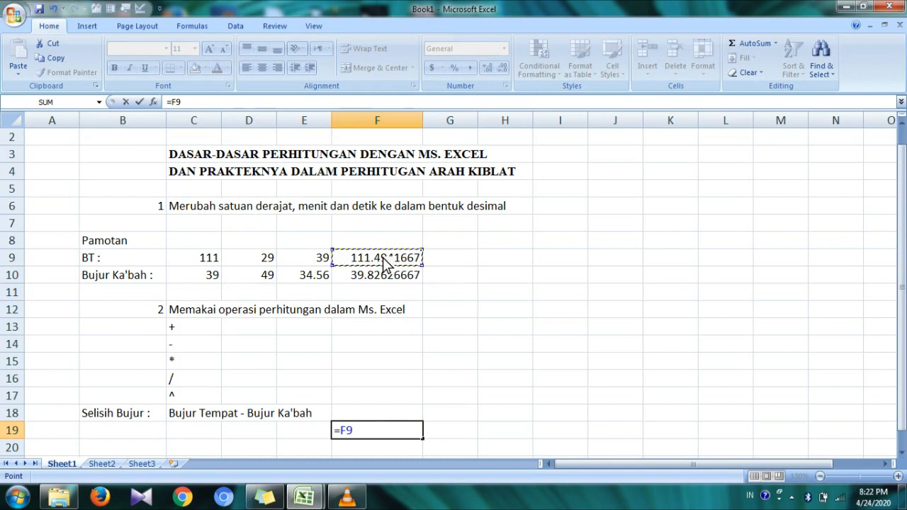
pyautogui.write('-')
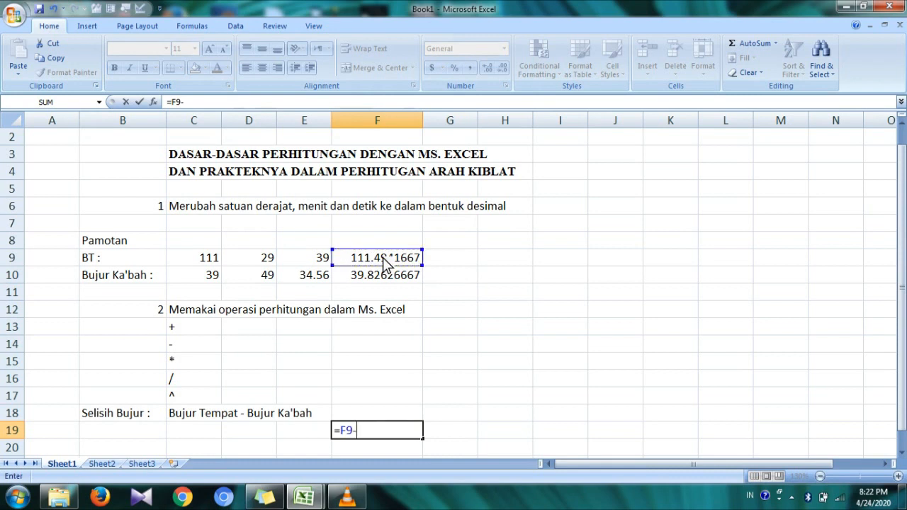
pyautogui.click(377, 285)
pyautogui.press('Return')
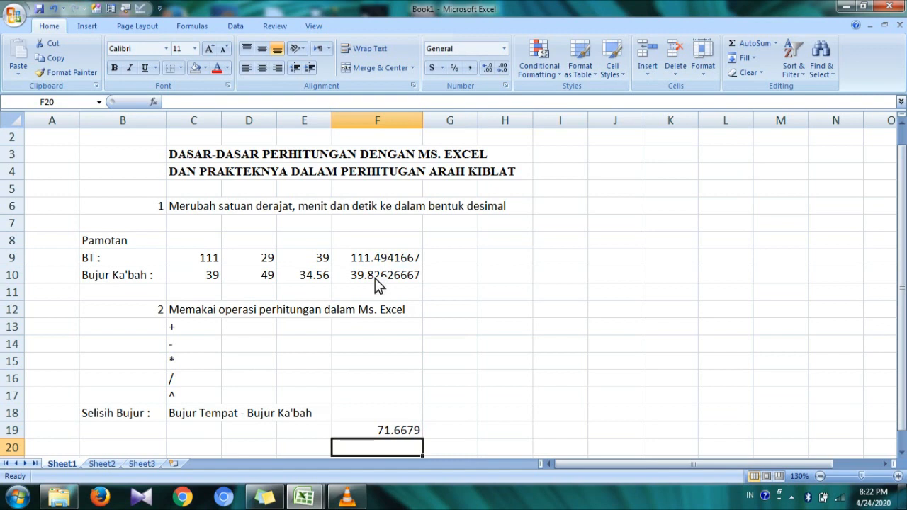
# - Number the third section by entering 3 in cell B20, below the longitude difference
pyautogui.press('Left')
pyautogui.press('Left')
pyautogui.press('Left')
pyautogui.press('Left')
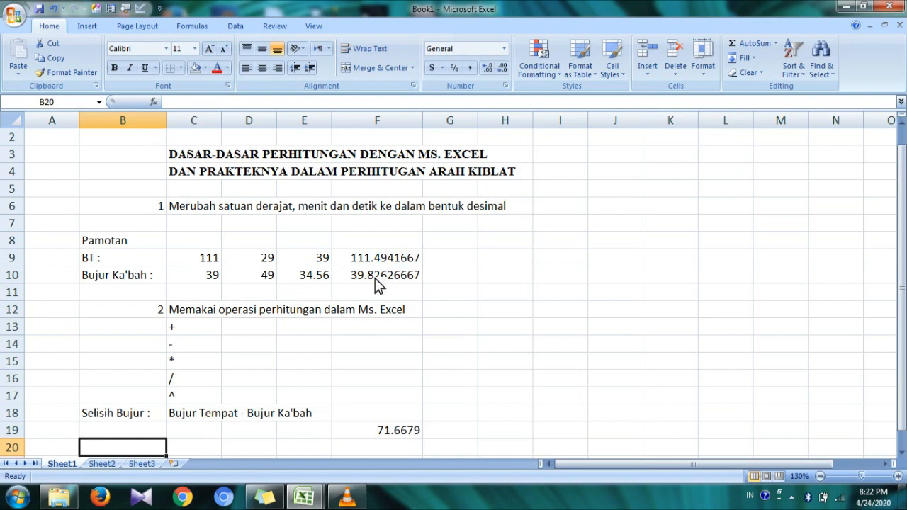
pyautogui.press('Down')
pyautogui.press('Down')
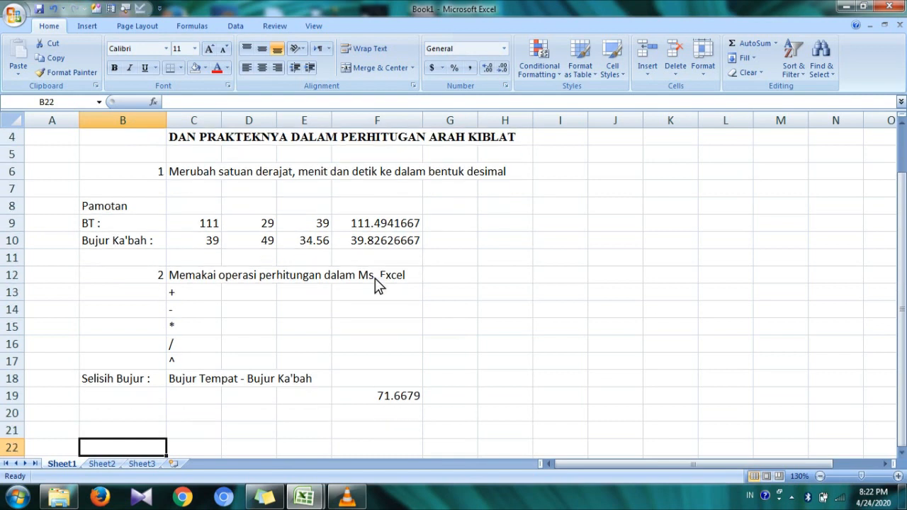
pyautogui.press('Up')
pyautogui.press('Up')
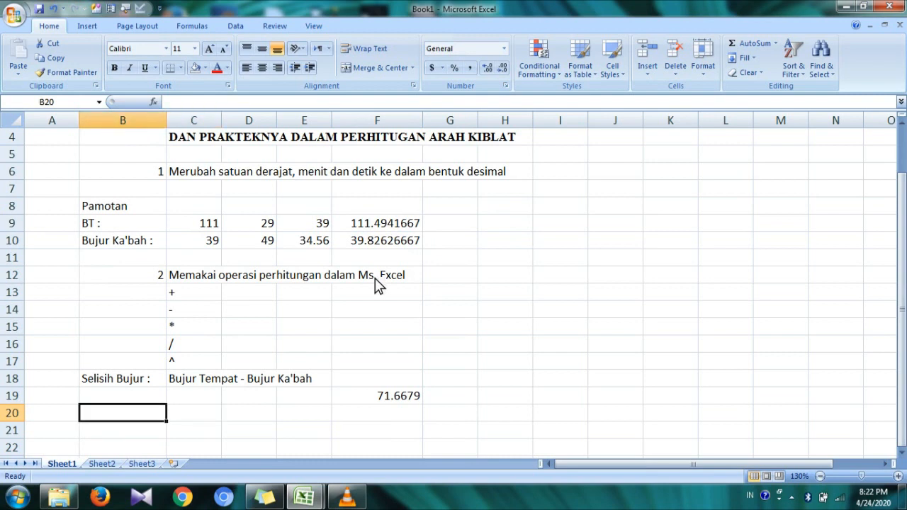
pyautogui.write('3')
pyautogui.press('Right')
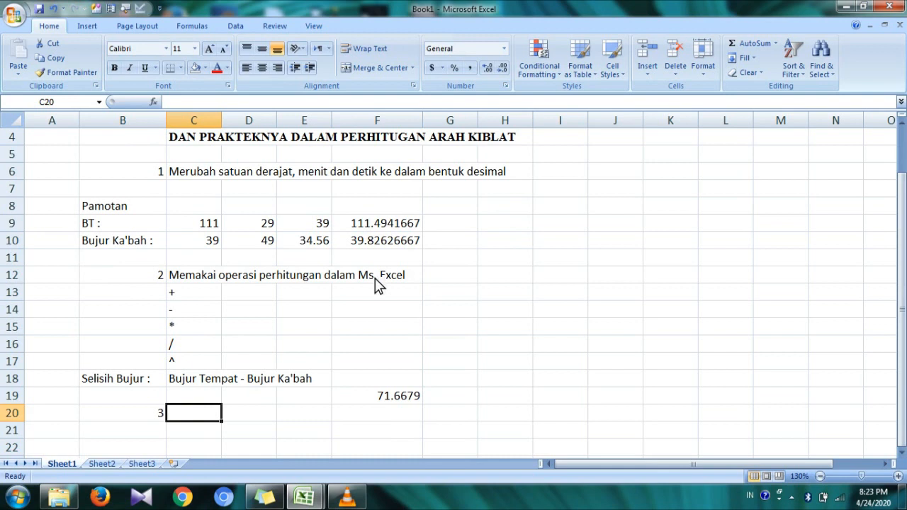
# - Enter the section heading "Cara Mengoperasikan sin, cos, tan dalam Ms. Excel" in C20
pyautogui.write('Cara ')
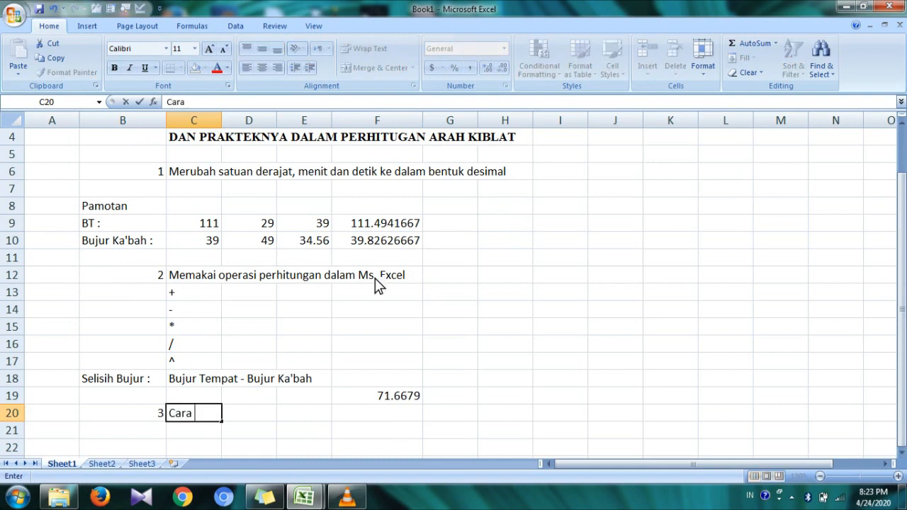
pyautogui.write('Mengop')
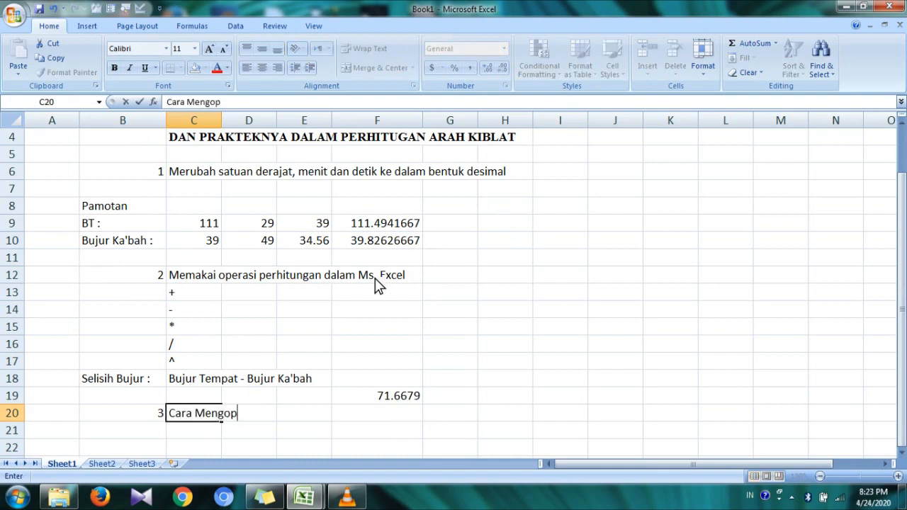
pyautogui.write('erasikan')
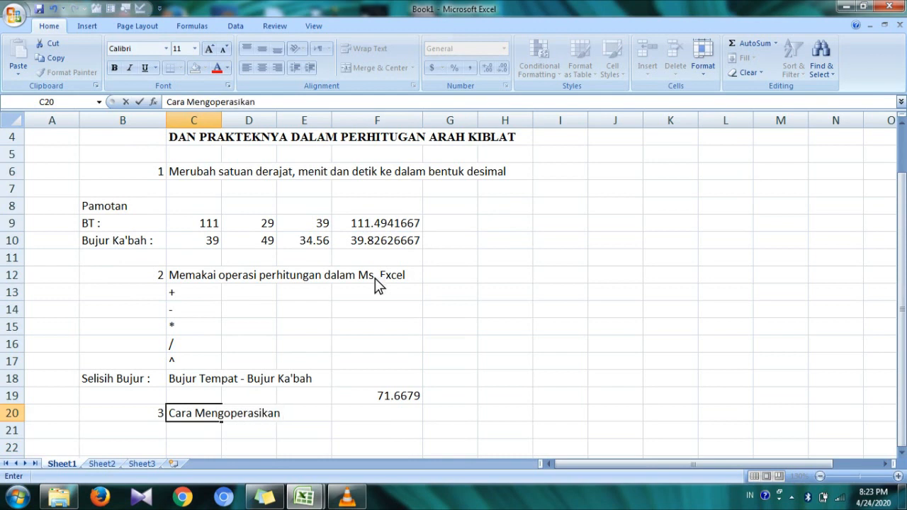
pyautogui.write(' sin, cos, tan ')
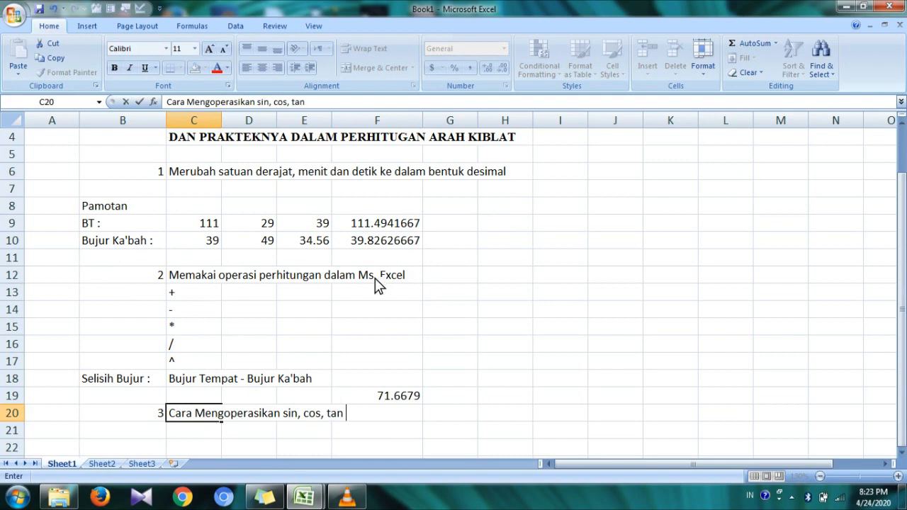
pyautogui.write('dalam Ms. Excel')
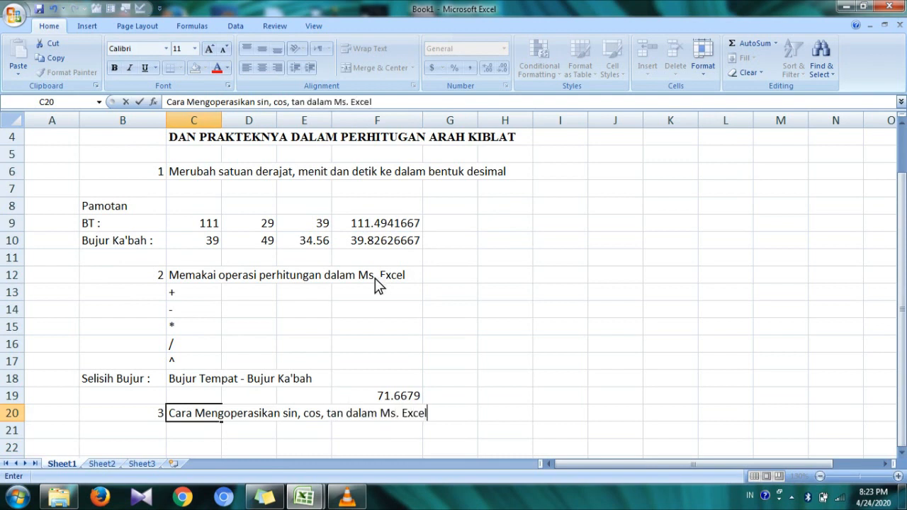
pyautogui.press('Return')
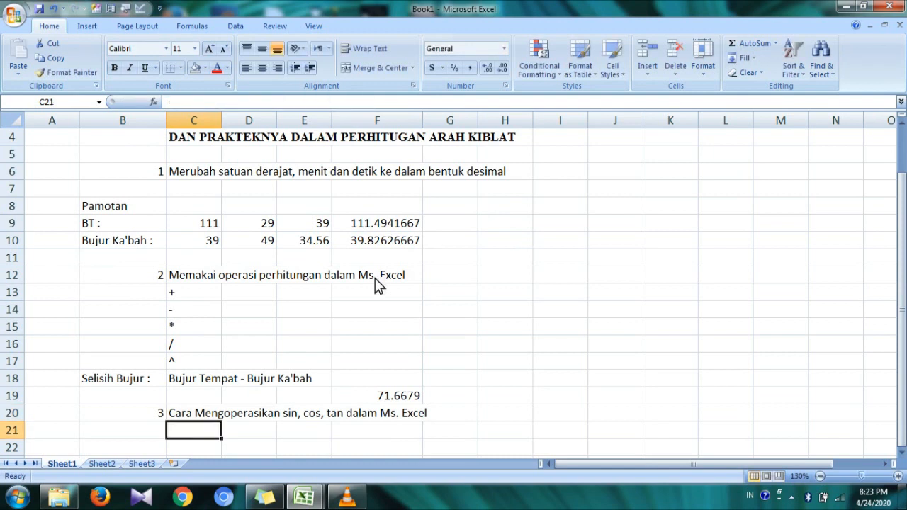
# - Enter the example label "sin 30 =" in C21 under the third heading
pyautogui.press('Return')
pyautogui.press('Return')
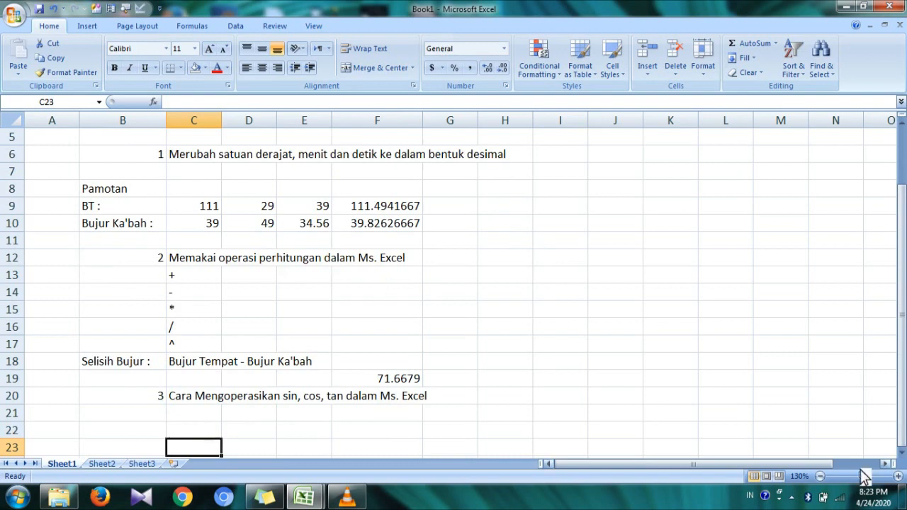
pyautogui.click(820, 477)
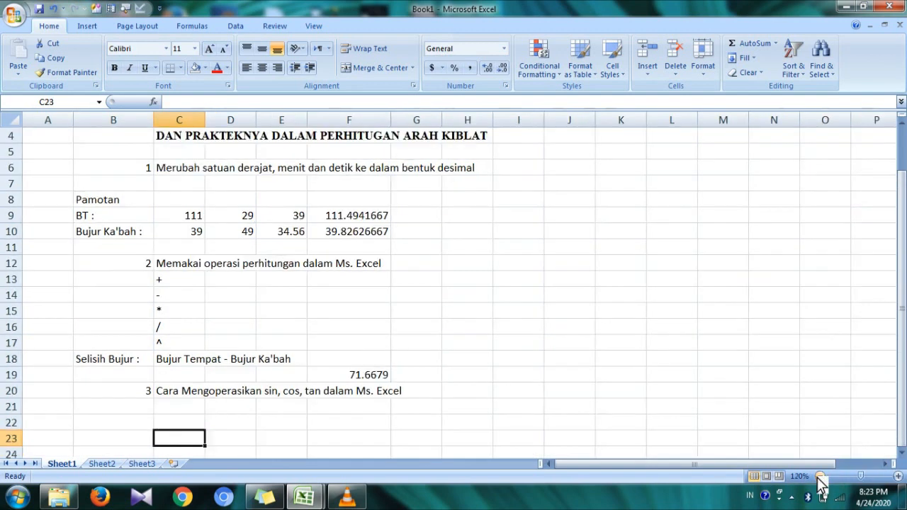
pyautogui.click(820, 477)
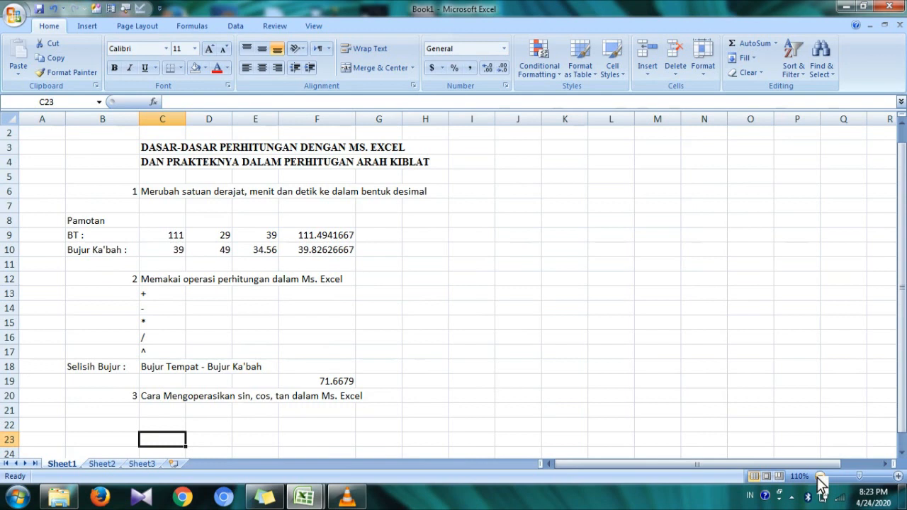
pyautogui.press('Up')
pyautogui.press('Up')
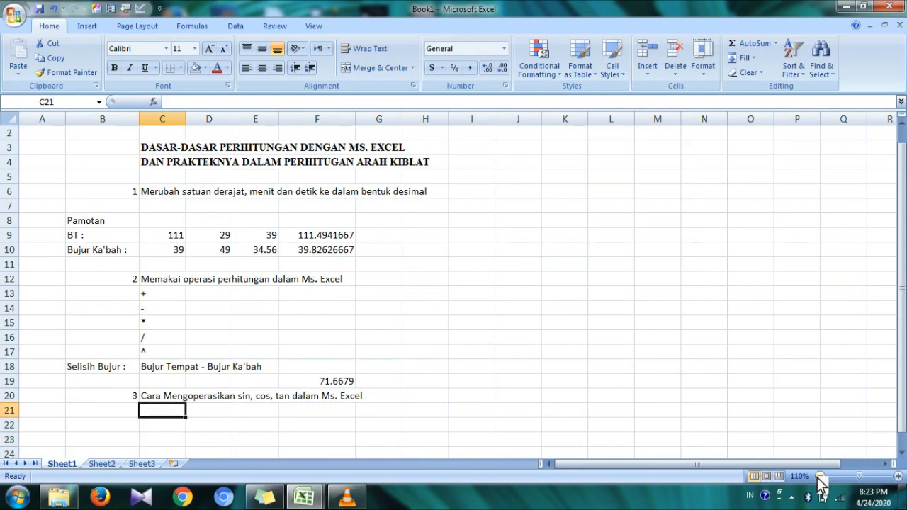
pyautogui.write('si')
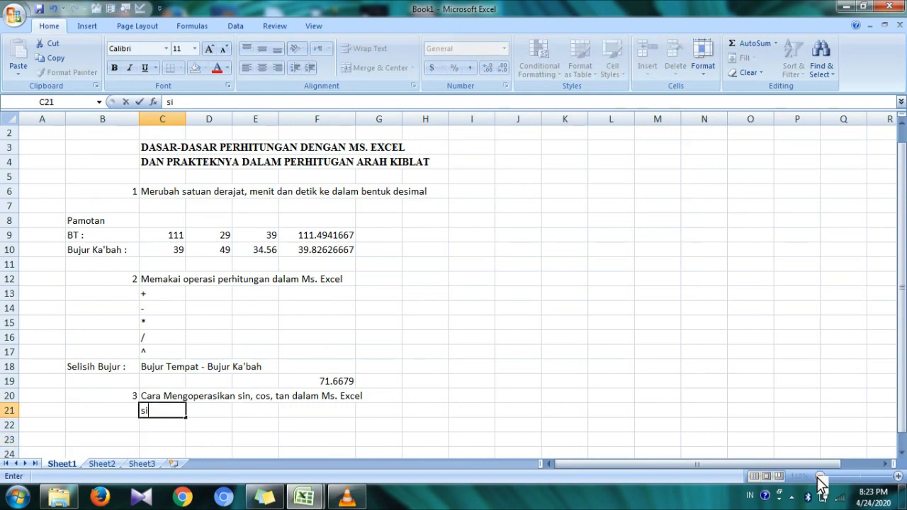
pyautogui.write('n 30 =')
pyautogui.press('Tab')
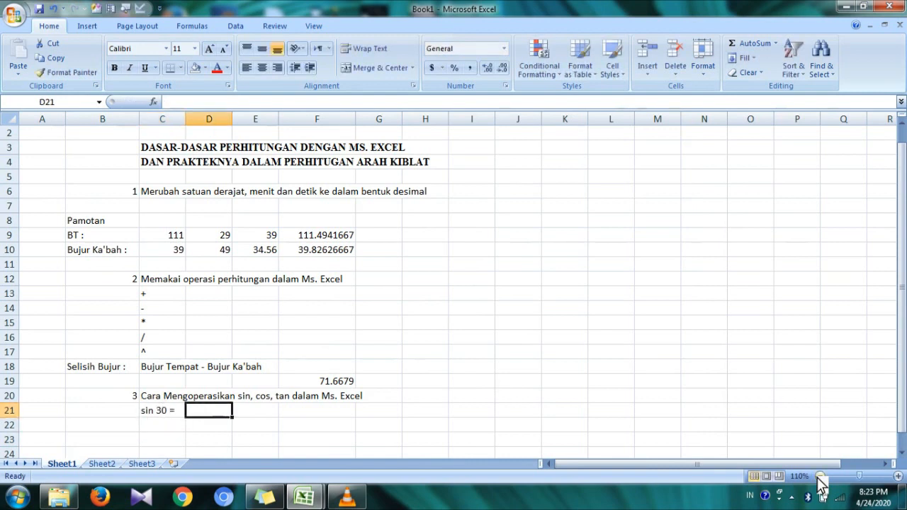
# - Calculate the sine of 30 degrees in D21 with the formula =SIN(RADIANS(30))
pyautogui.write('=')
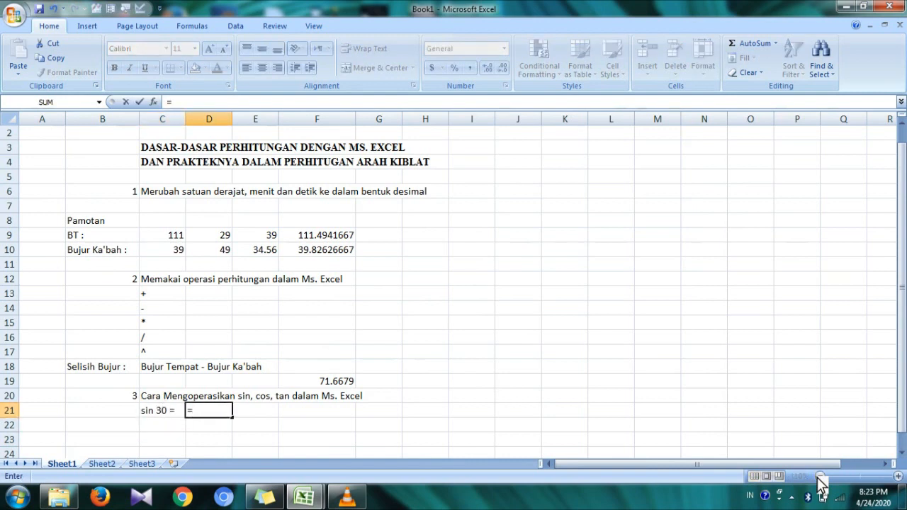
pyautogui.write('sin')
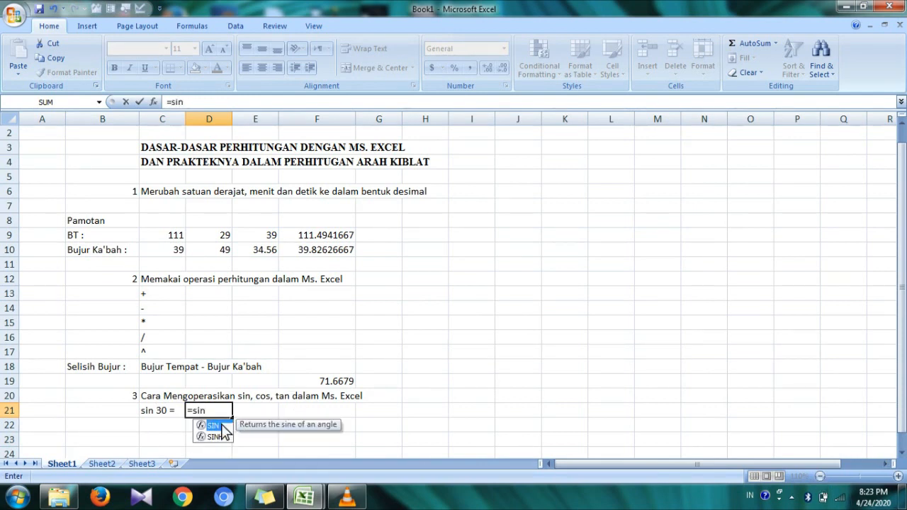
pyautogui.doubleClick(221, 425)
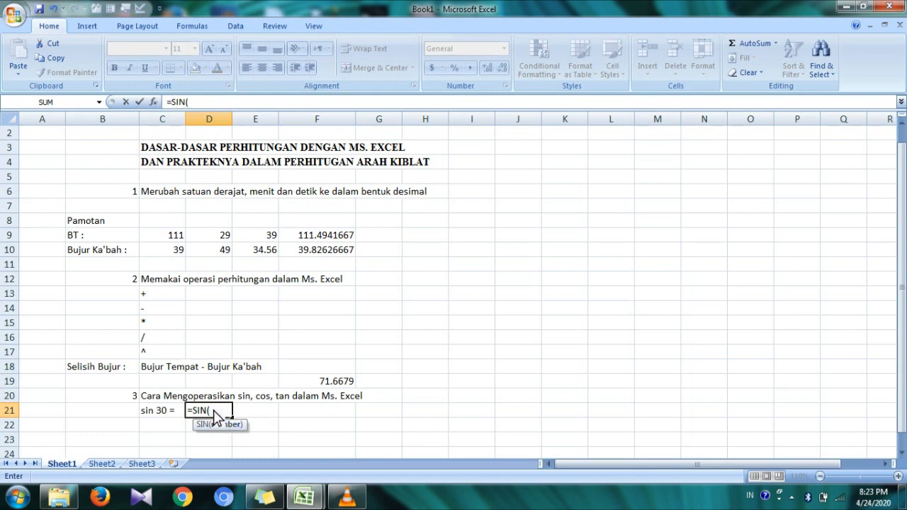
pyautogui.write('rad')
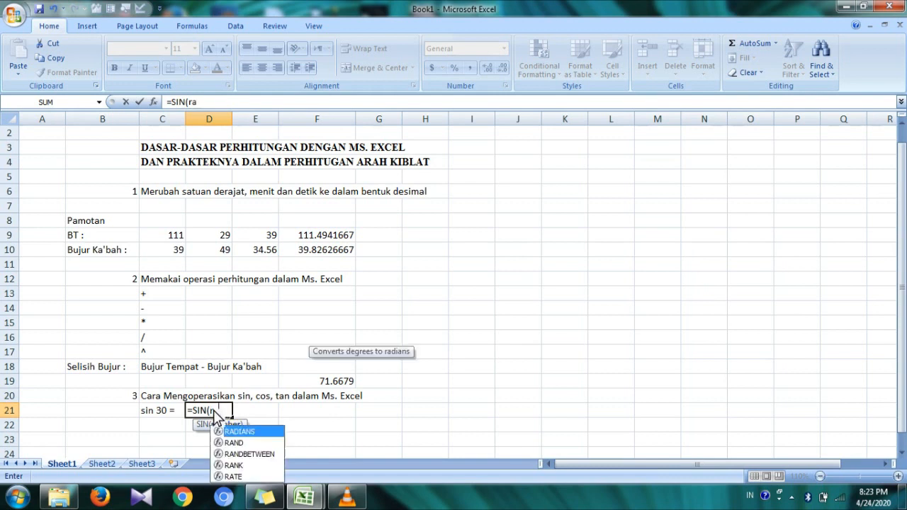
pyautogui.doubleClick(241, 438)
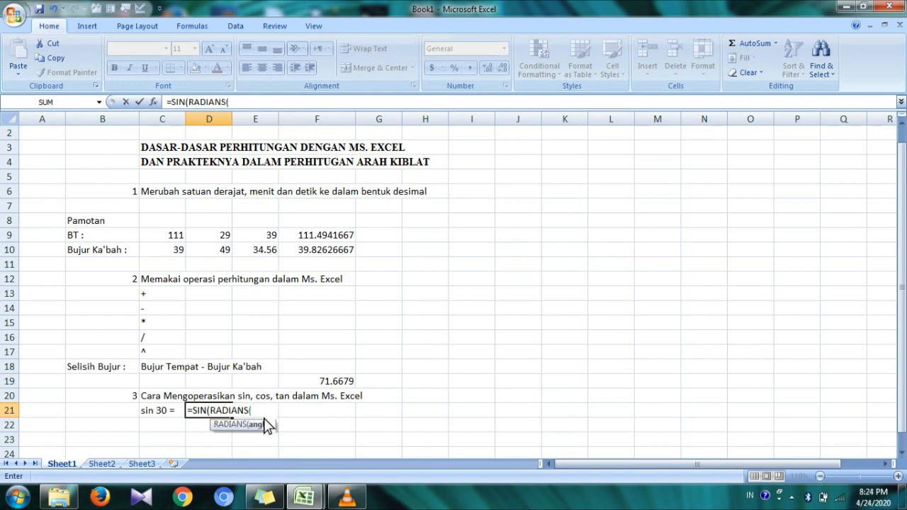
pyautogui.write('30))')
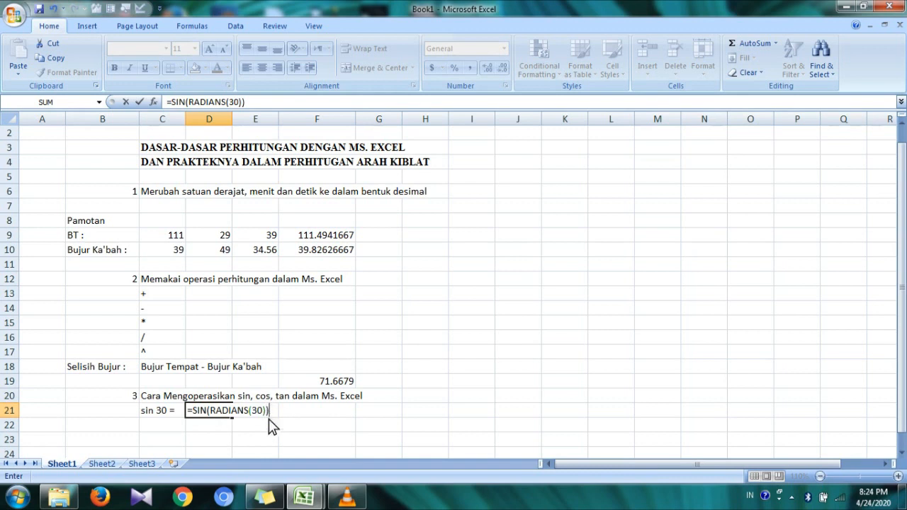
pyautogui.press('Return')
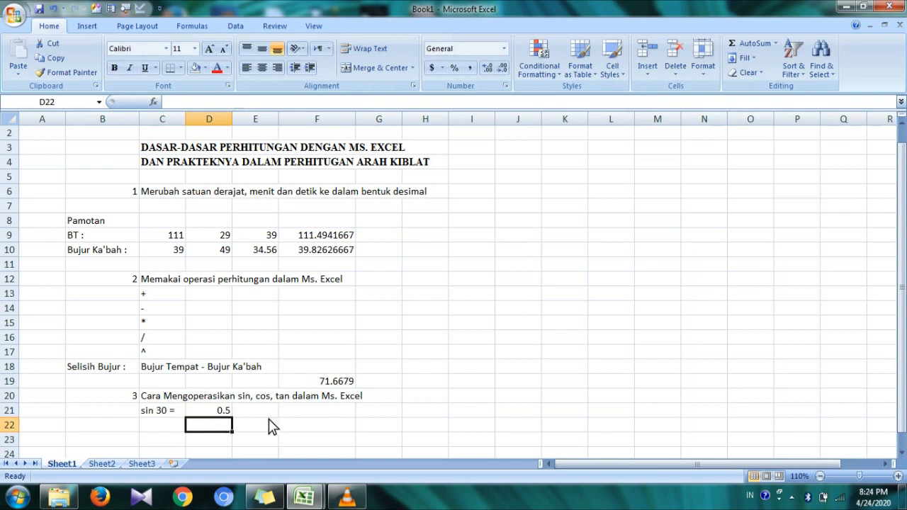
# - Turn the D21 sine formula into displayed text by putting an apostrophe in front of it
pyautogui.click(224, 413)
pyautogui.doubleClick(224, 414)
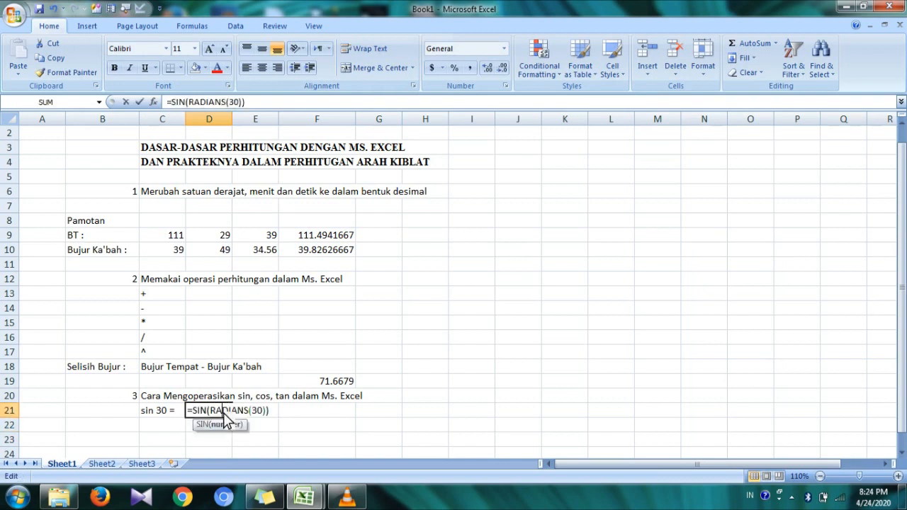
pyautogui.click(187, 411)
pyautogui.write("'")
pyautogui.press('Return')
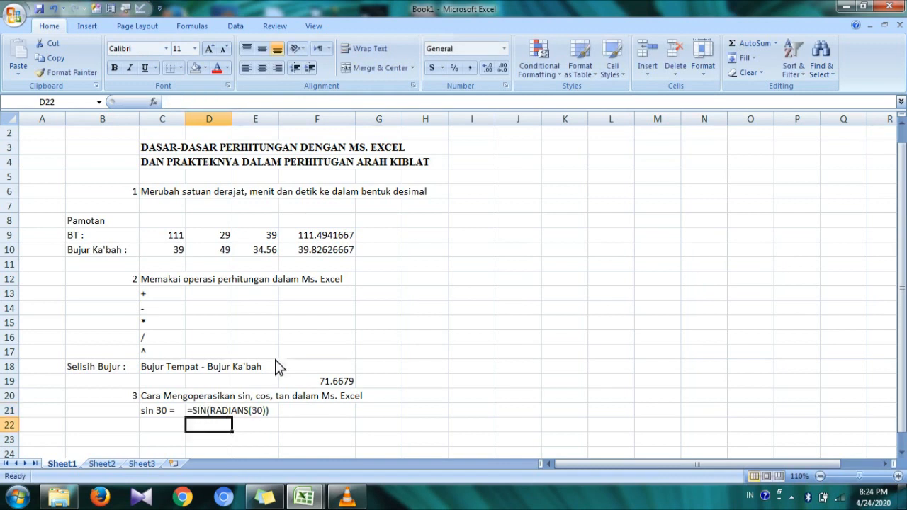
# - Move the sine example in C21:D21 down one row and enter the heading "cara" in D21
pyautogui.moveTo(168, 414); pyautogui.dragTo(199, 421)
pyautogui.click(197, 419)
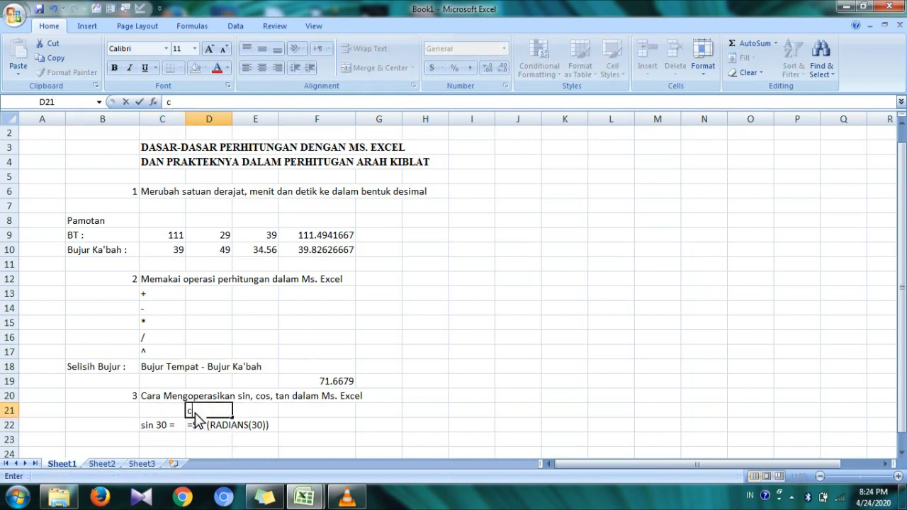
pyautogui.press('Right')
pyautogui.press('Right')
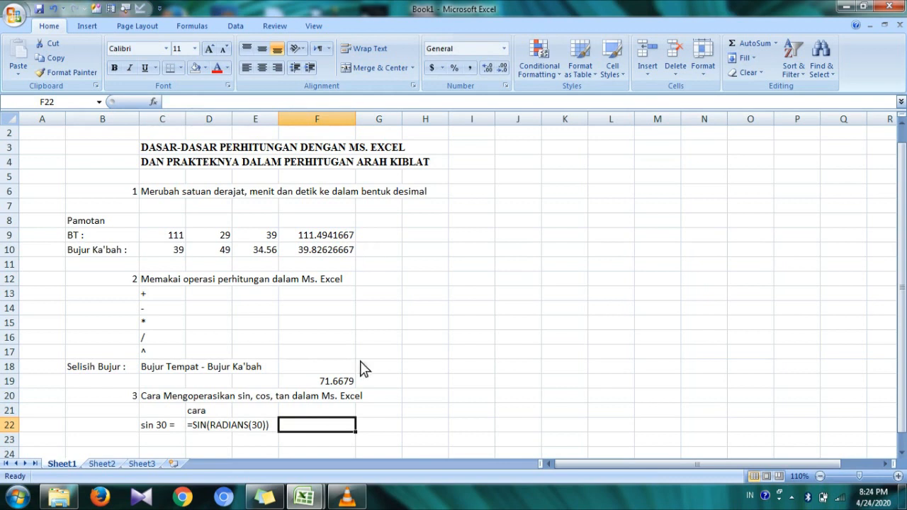
# - Copy the sine formula text from D22 into F22 and make it a working formula, =SIN(RADIANS(30))
pyautogui.click(214, 429)
pyautogui.hotkey('ctrl', 'c')
pyautogui.click(307, 430)
pyautogui.write("'")
pyautogui.hotkey('ctrl', 'v')
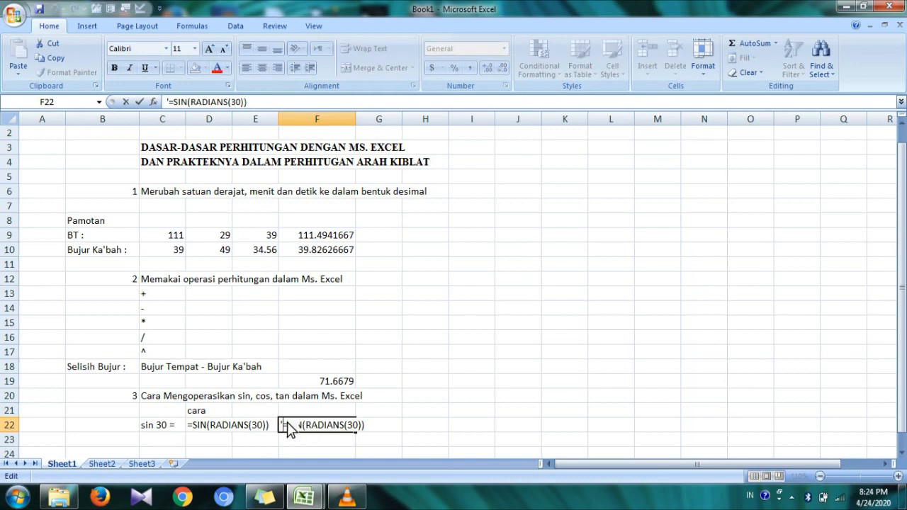
pyautogui.press('Home')
pyautogui.press('Delete')
pyautogui.press('Return')
pyautogui.press('Up')
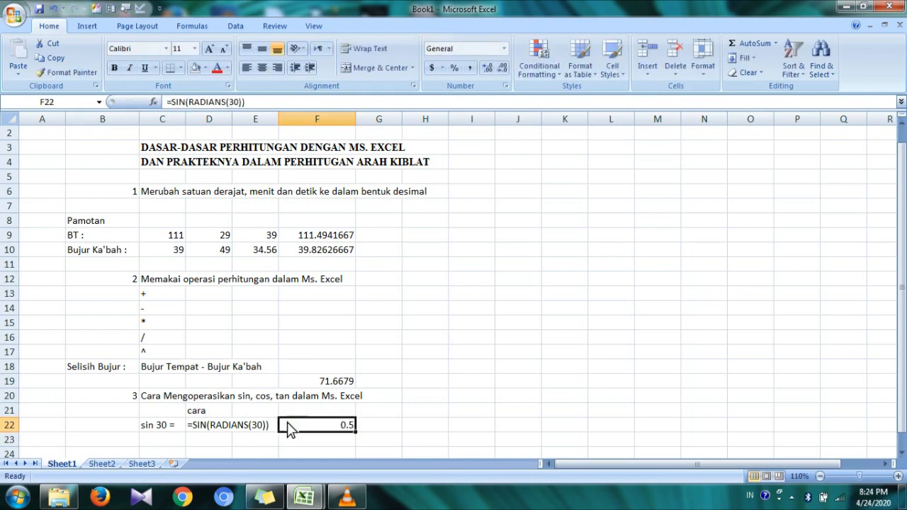
# - Enter the example "sin x = cos 25 * tan 30" in C23 and widen column C to fit it
pyautogui.press('Left')
pyautogui.press('Left')
pyautogui.press('Left')
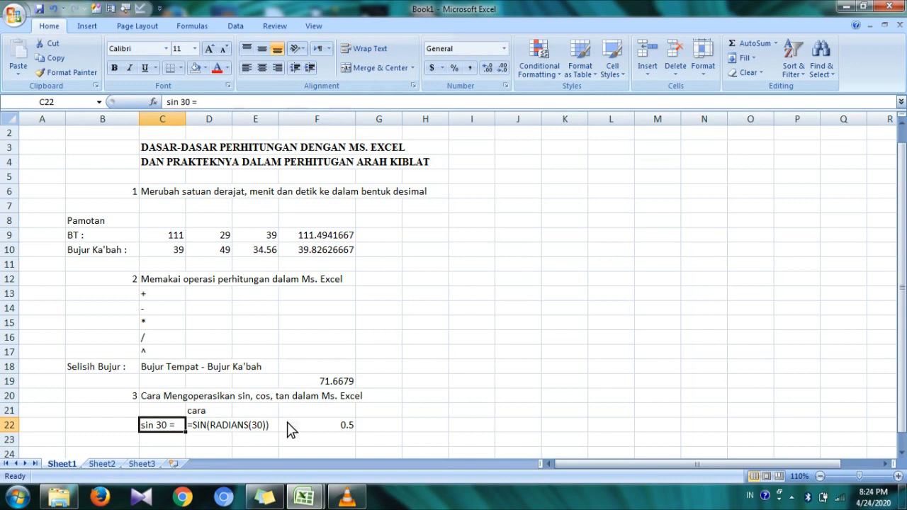
pyautogui.press('Down')
pyautogui.write('sin')
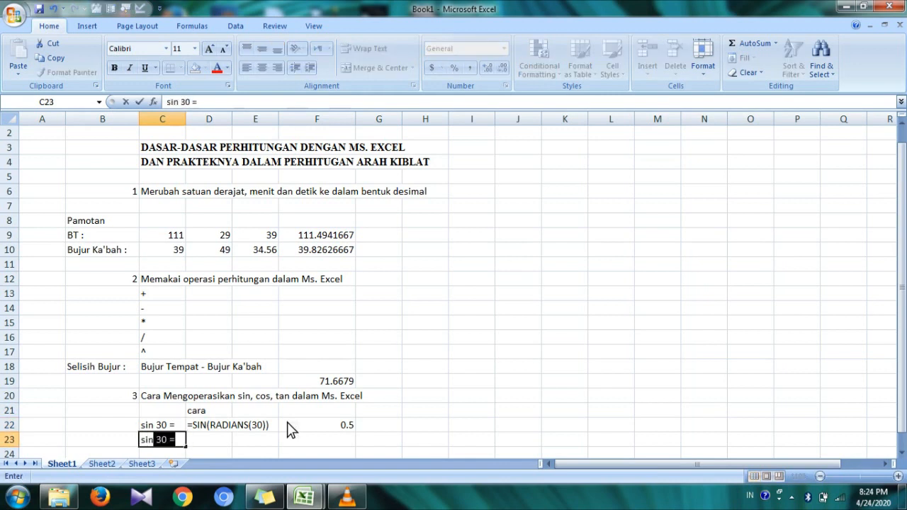
pyautogui.write(' x = cos 2')
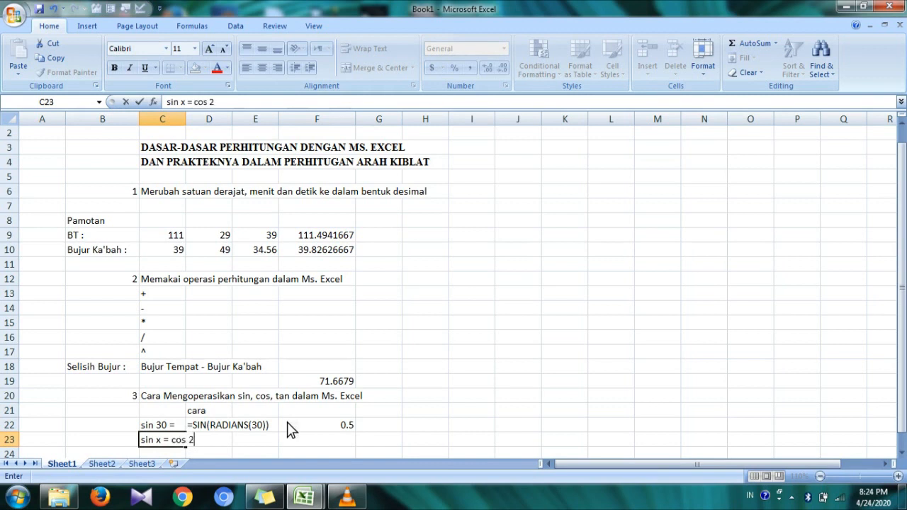
pyautogui.write('5 * tan 30')
pyautogui.press('Return')
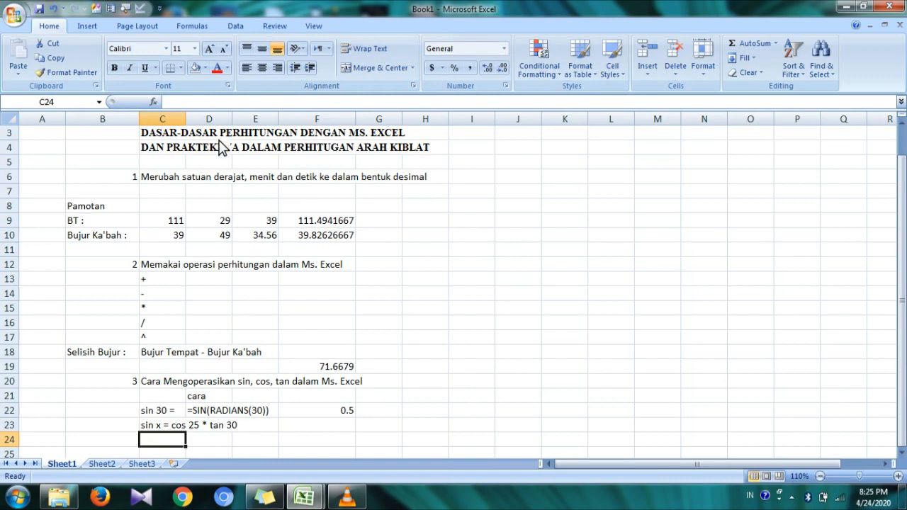
pyautogui.moveTo(185, 119); pyautogui.dragTo(251, 119)
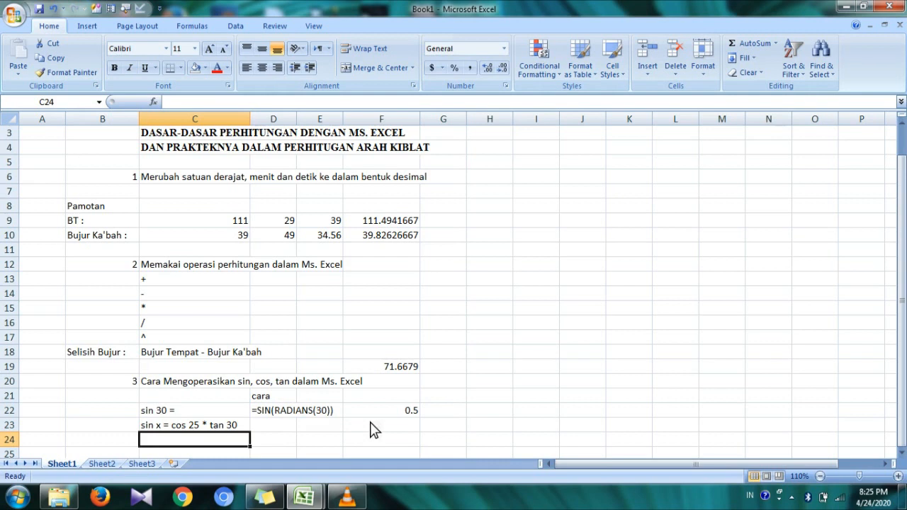
pyautogui.click(170, 428)
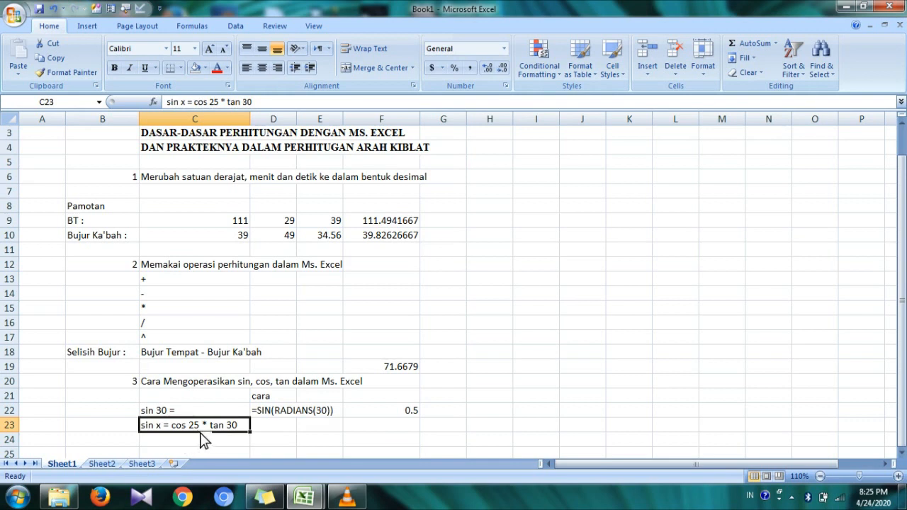
# - Begin a formula in D23 with the nested functions DEGREES and ASIN, =DEGREES(ASIN(
pyautogui.click(288, 427)
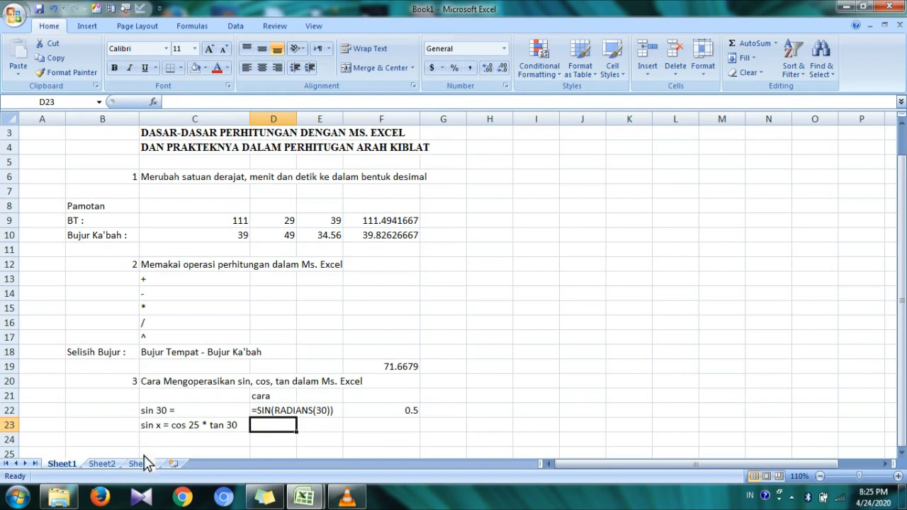
pyautogui.write('=')
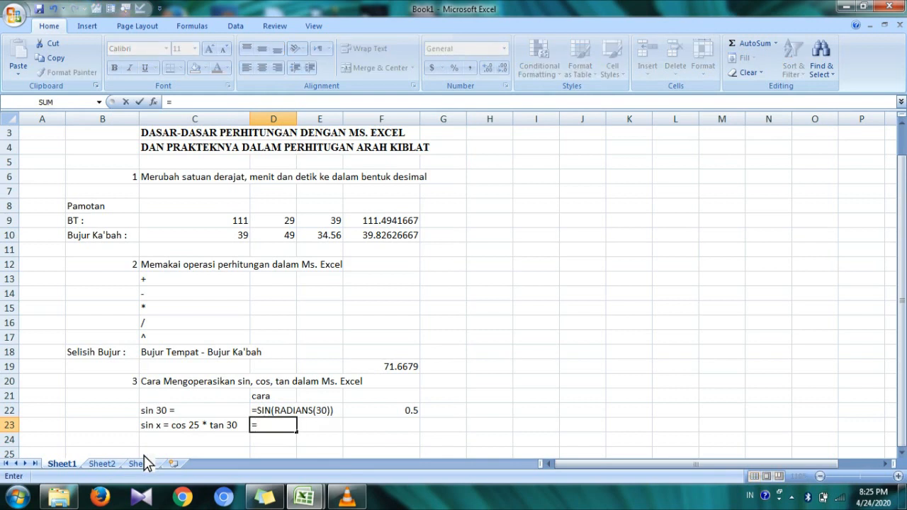
pyautogui.write('de')
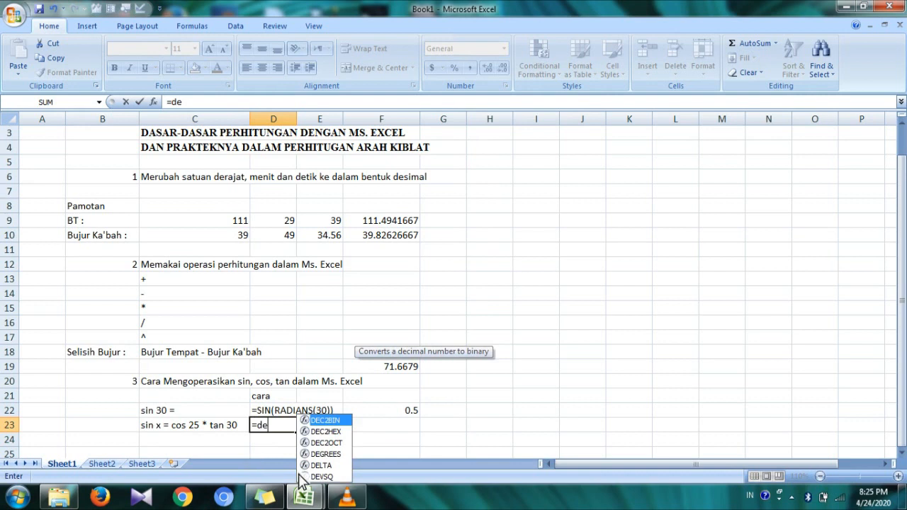
pyautogui.write('gr')
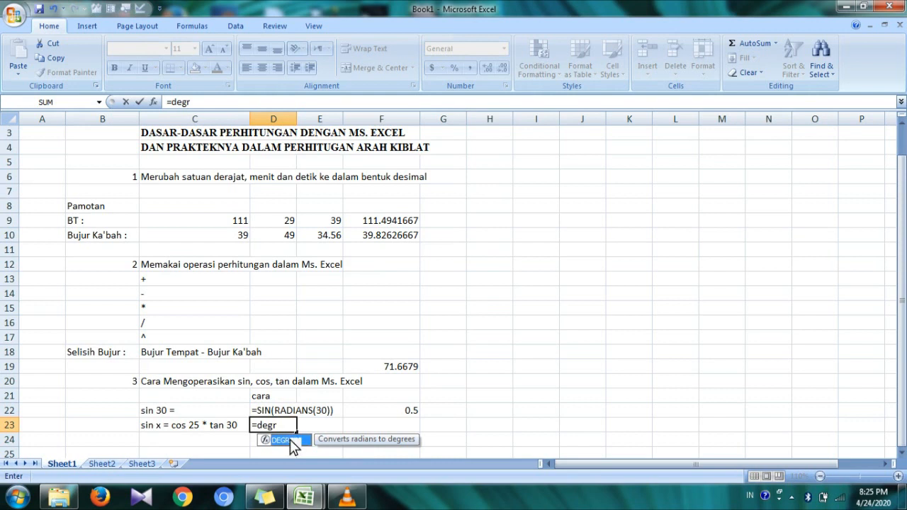
pyautogui.doubleClick(284, 440)
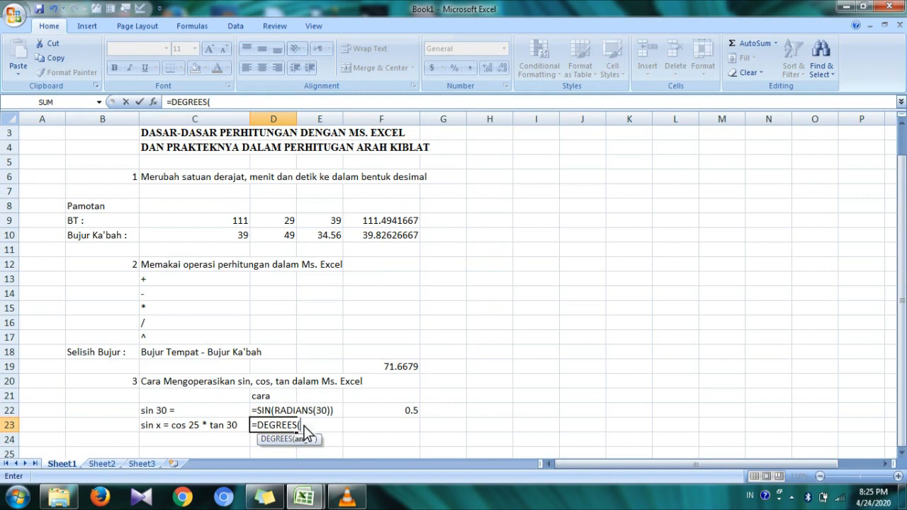
pyautogui.write('asin')
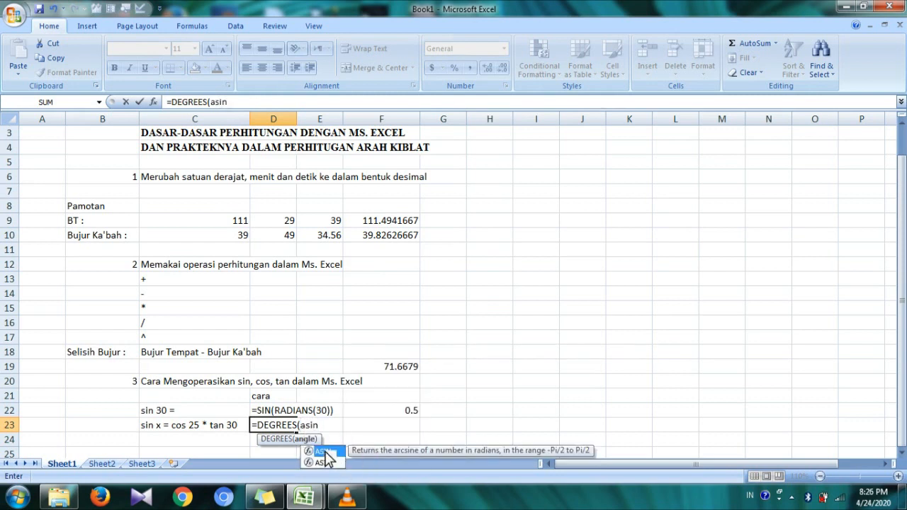
pyautogui.doubleClick(325, 452)
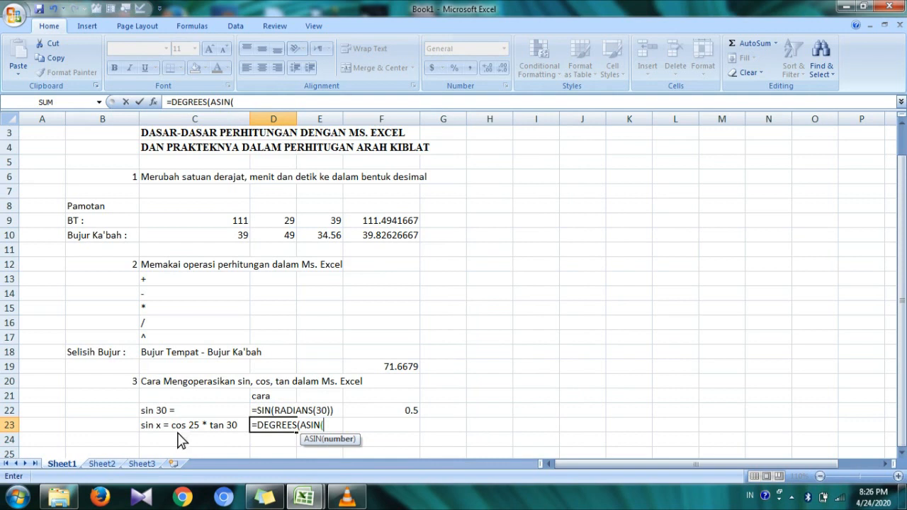
# - Add the cosine term COS(RADIANS(25)) inside the ASIN function of the D23 formula
pyautogui.write('cos')
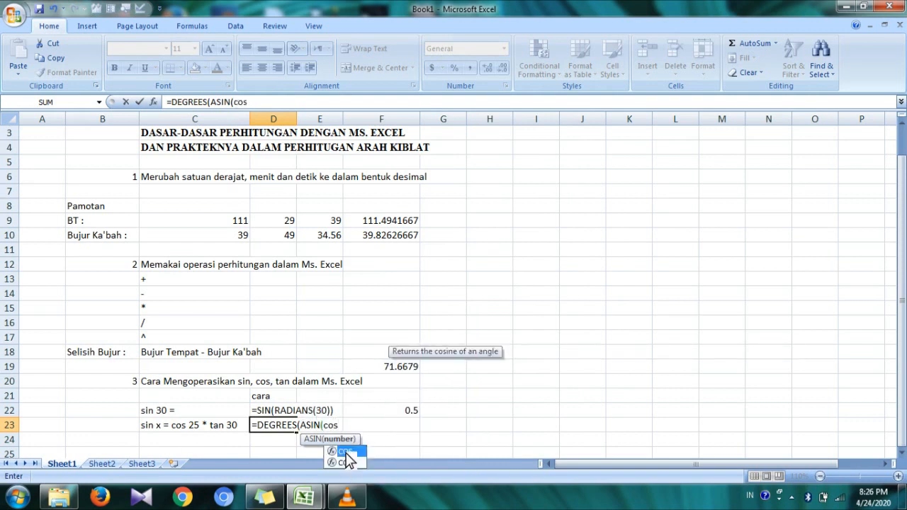
pyautogui.doubleClick(347, 462)
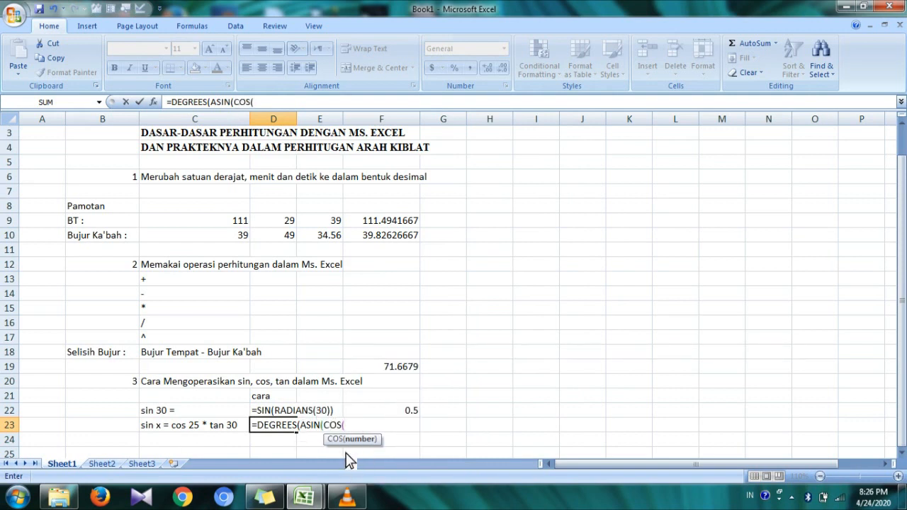
pyautogui.write('rad')
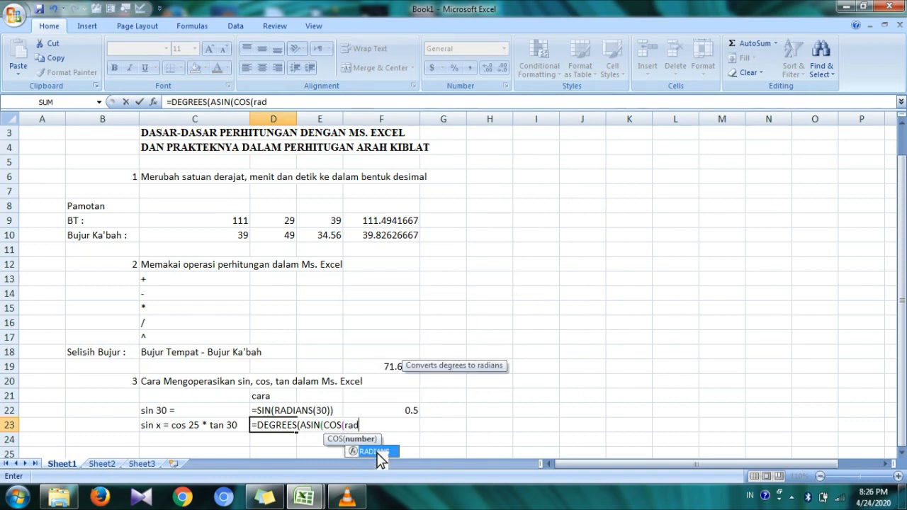
pyautogui.doubleClick(377, 452)
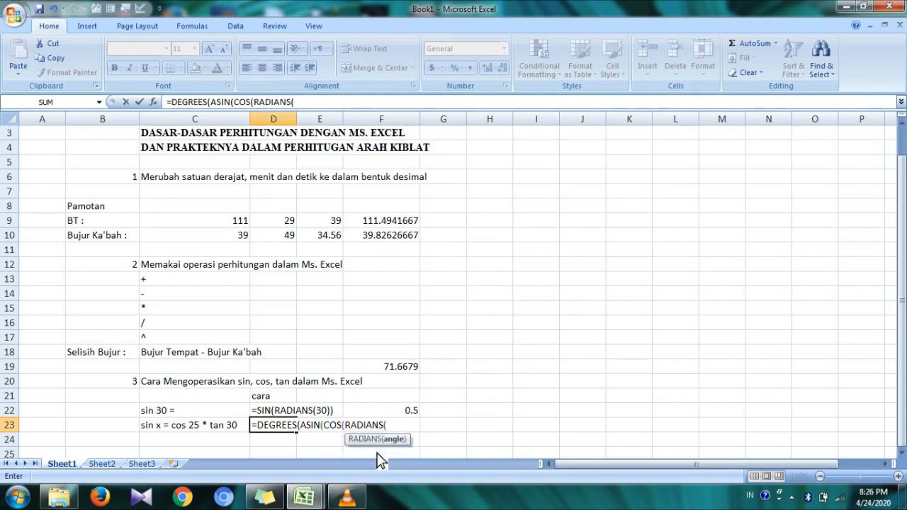
pyautogui.write('25))')
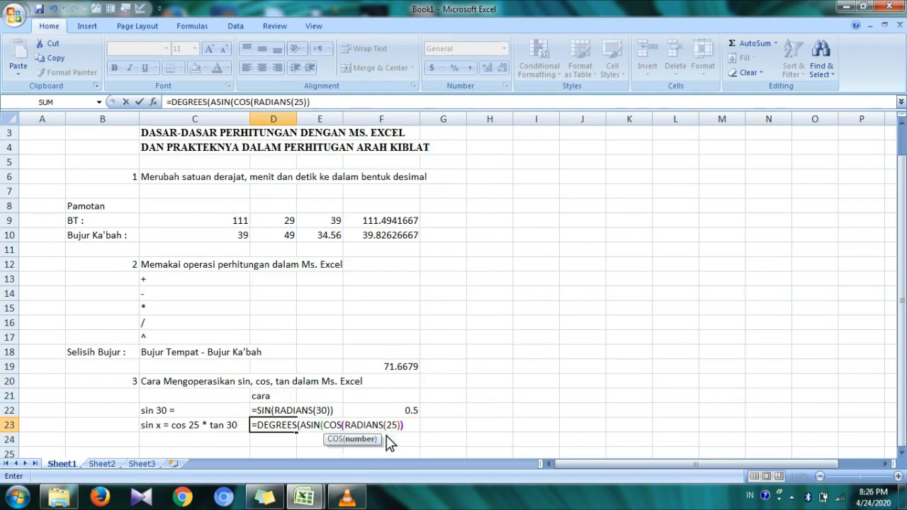
pyautogui.write(')')
# - Multiply the cosine term by TAN(RADIANS(30)) and complete the D23 formula with its closing parentheses
pyautogui.write('*tan')
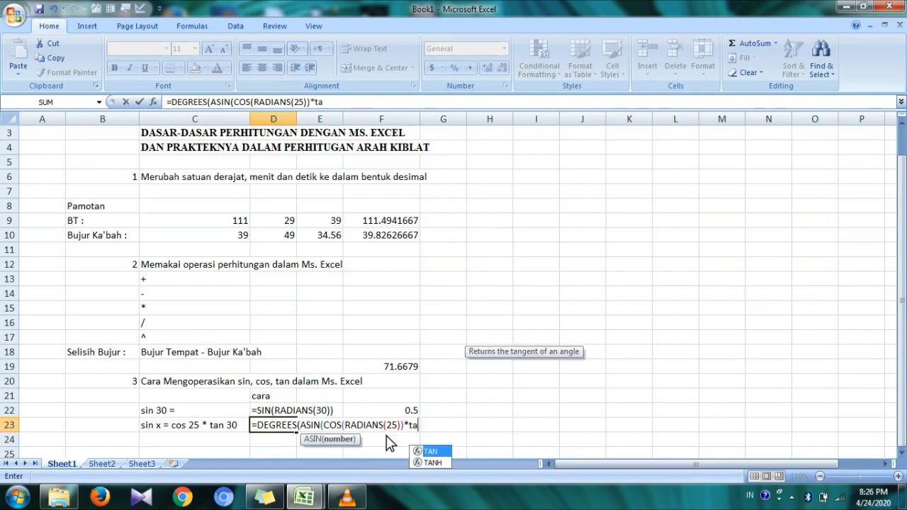
pyautogui.doubleClick(444, 448)
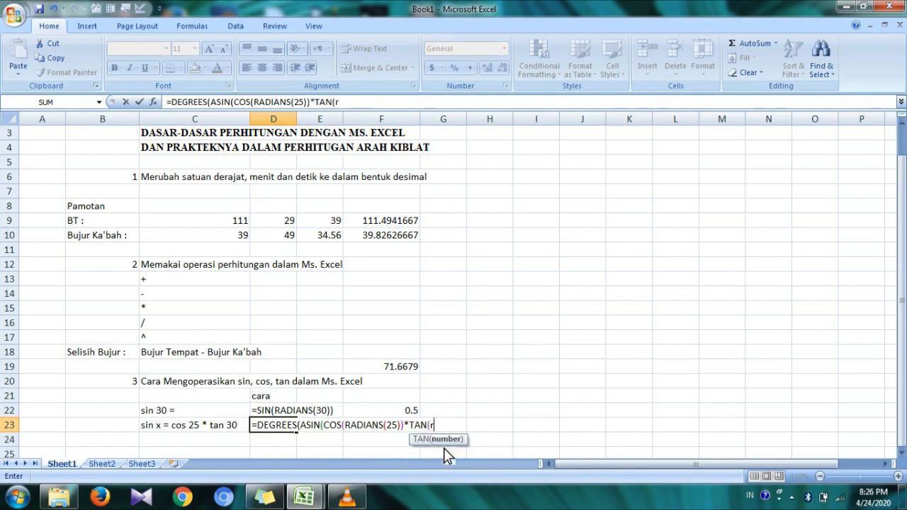
pyautogui.write('rad')
pyautogui.doubleClick(466, 450)
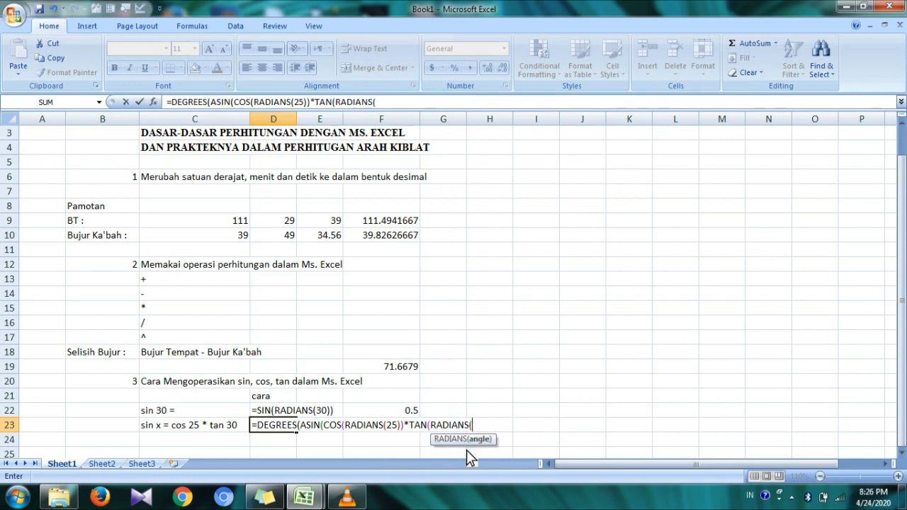
pyautogui.write('30))')
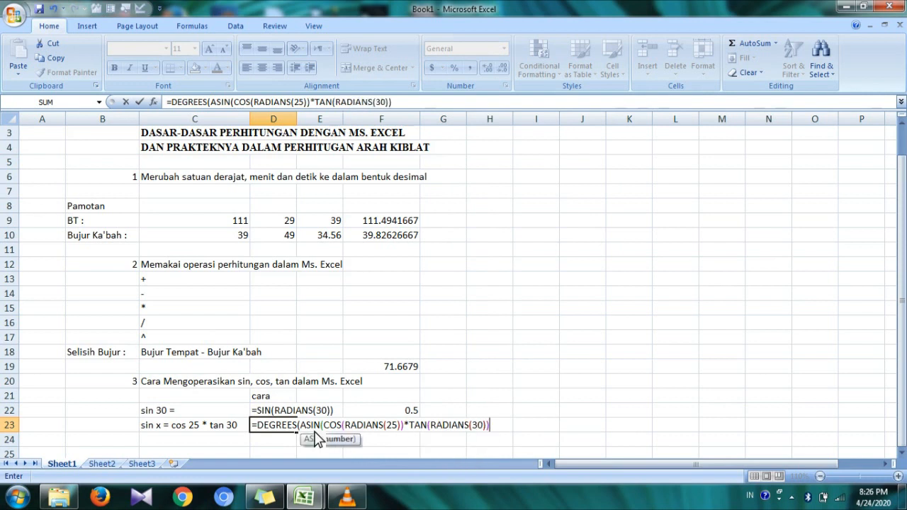
pyautogui.write('))')
pyautogui.press('Return')
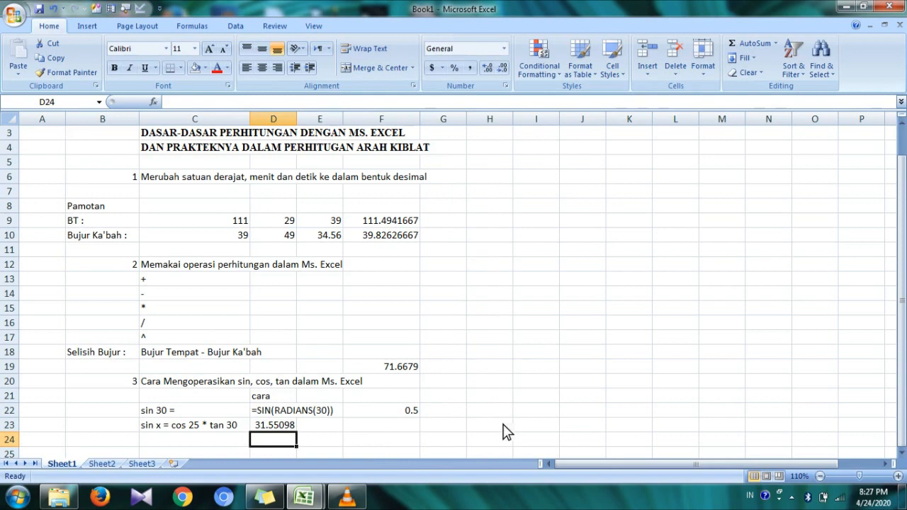
# - Turn the D23 formula into displayed text by putting an apostrophe in front of it
pyautogui.doubleClick(287, 426)
pyautogui.click(255, 425)
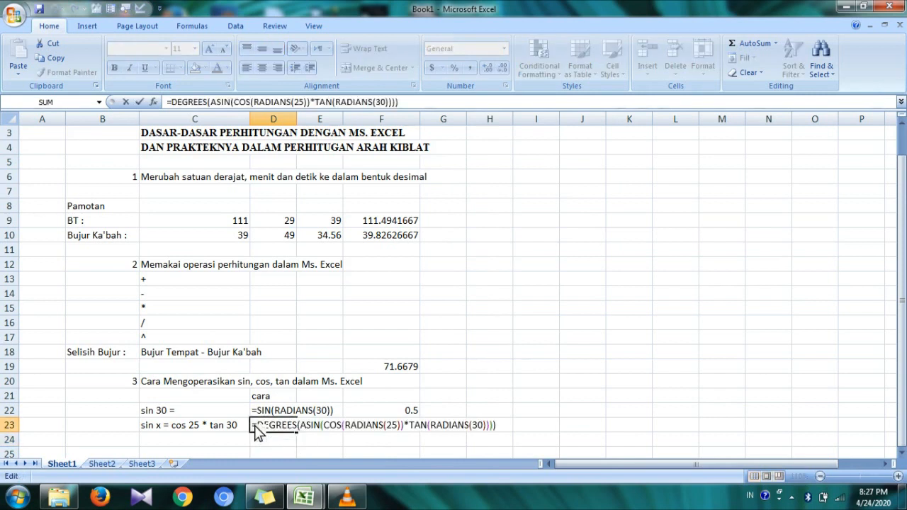
pyautogui.write("'")
pyautogui.press('Return')
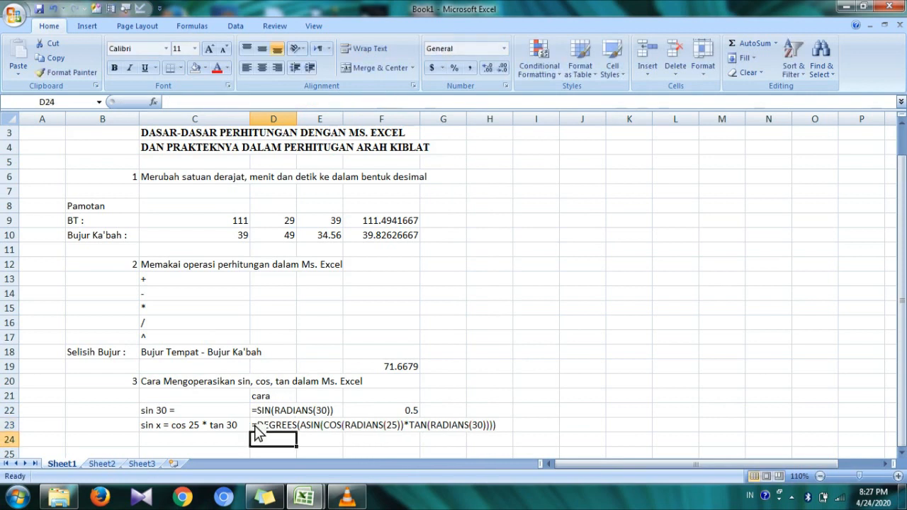
# - Copy D23 into F23 and remove the leading apostrophe there to make it a working formula
pyautogui.click(256, 428)
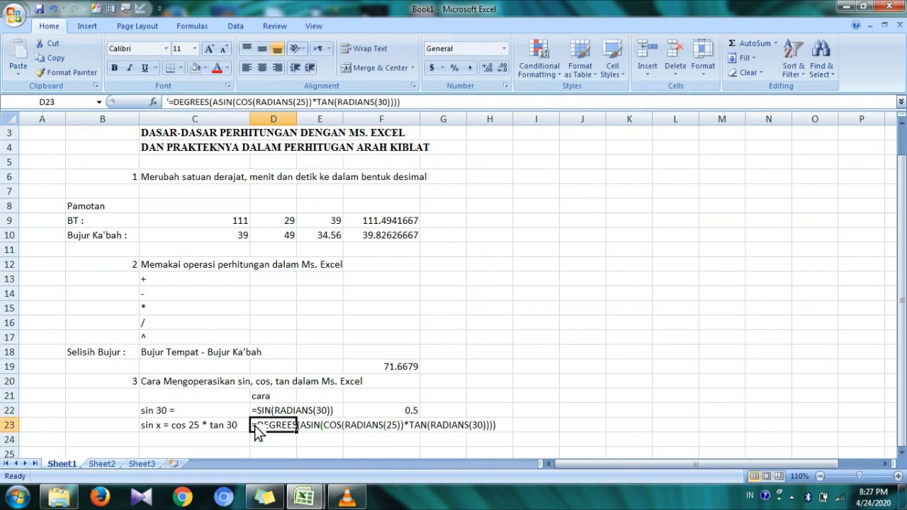
pyautogui.hotkey('ctrl', 'c')
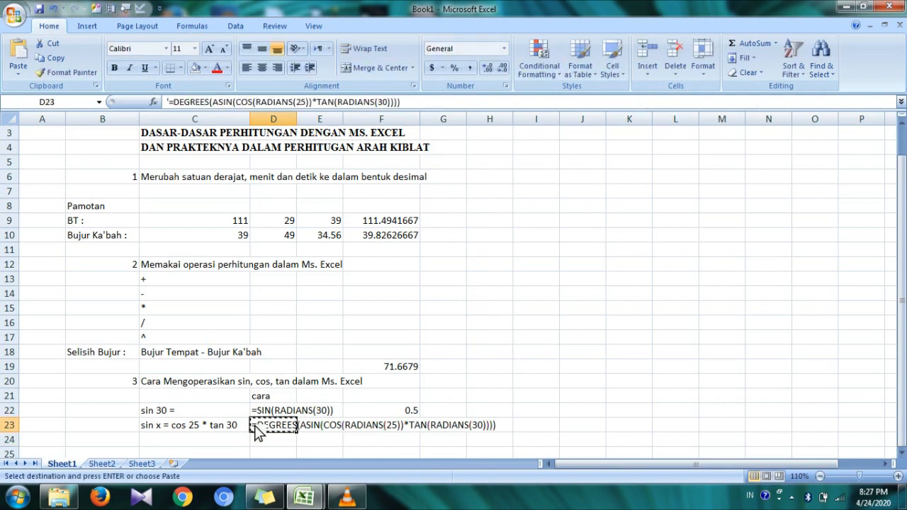
pyautogui.click(409, 432)
pyautogui.hotkey('ctrl', 'v')
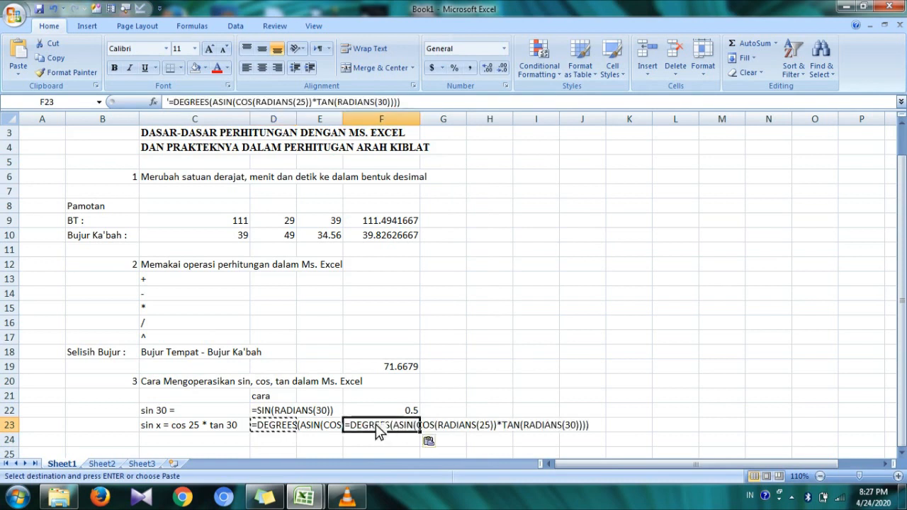
pyautogui.doubleClick(349, 429)
pyautogui.press('BackSpace')
pyautogui.press('Return')
# - Widen column E to about twice its width or more, making room for the formula text in D23
pyautogui.press('Up')
pyautogui.press('Left')
pyautogui.press('Left')
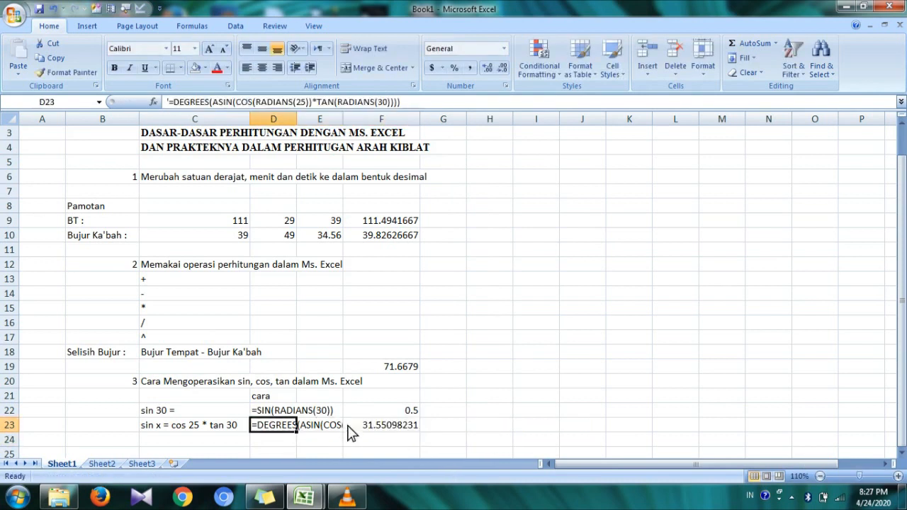
pyautogui.doubleClick(257, 431)
pyautogui.press('Return')
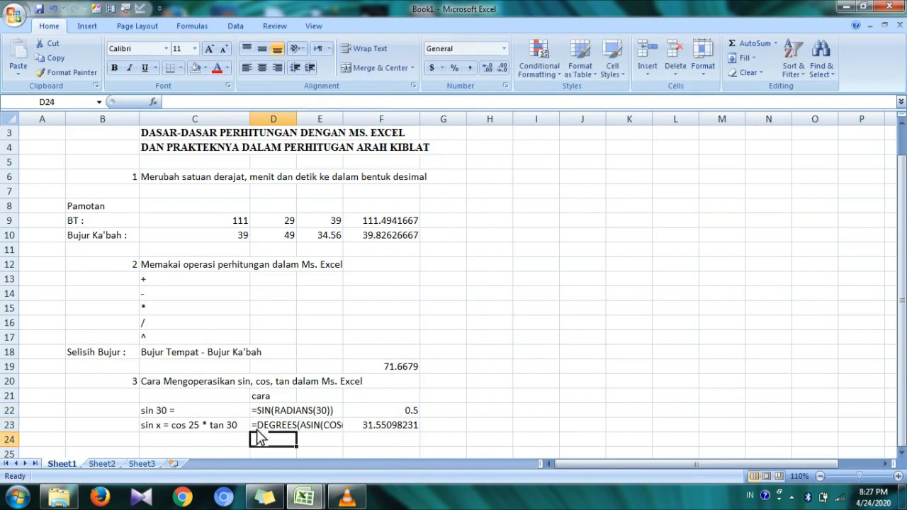
pyautogui.press('Up')
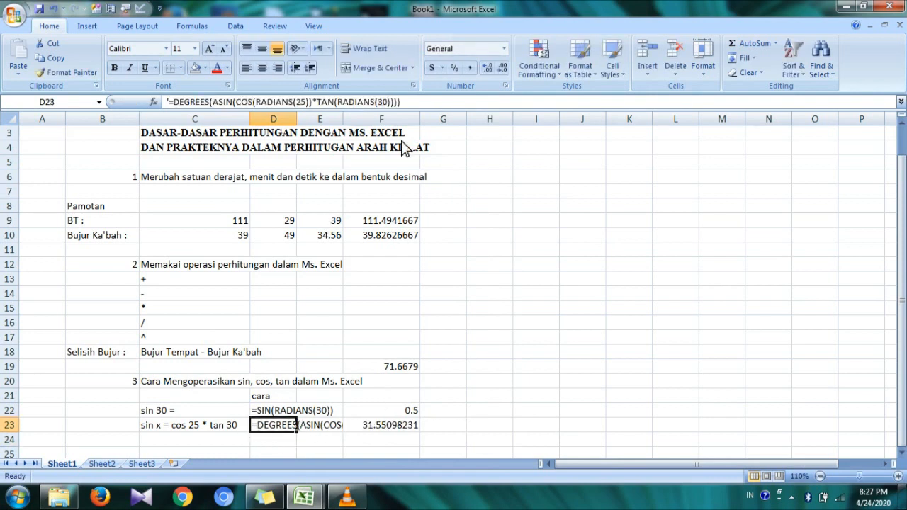
pyautogui.moveTo(344, 118); pyautogui.dragTo(431, 119)
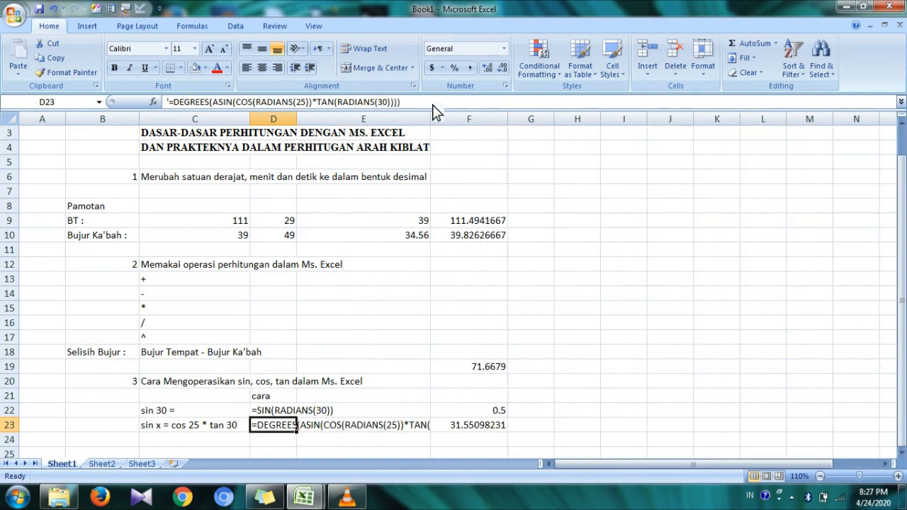
pyautogui.press('F2')
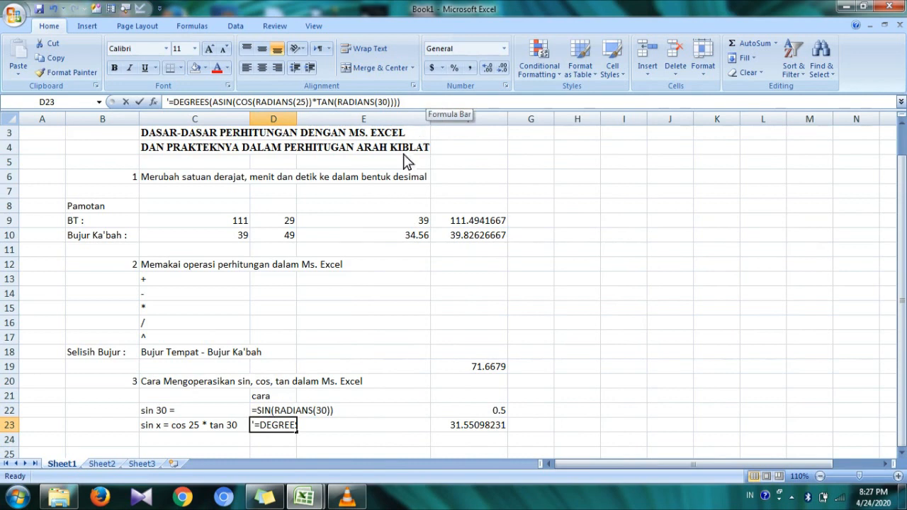
pyautogui.press('Return')
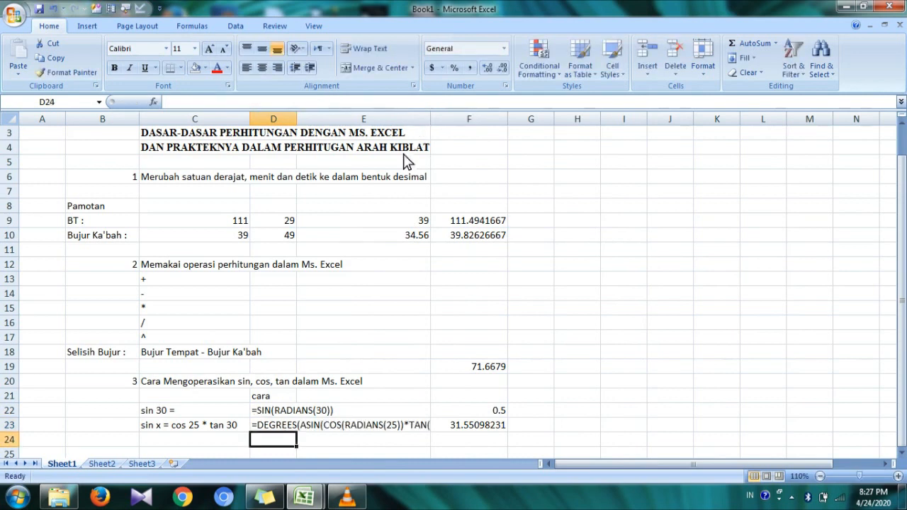
# - Clear the contents of F23 to uncover the full formula text in D23
pyautogui.click(474, 426)
pyautogui.press('BackSpace')
pyautogui.press('Escape')
pyautogui.press('Left')
pyautogui.press('Left')
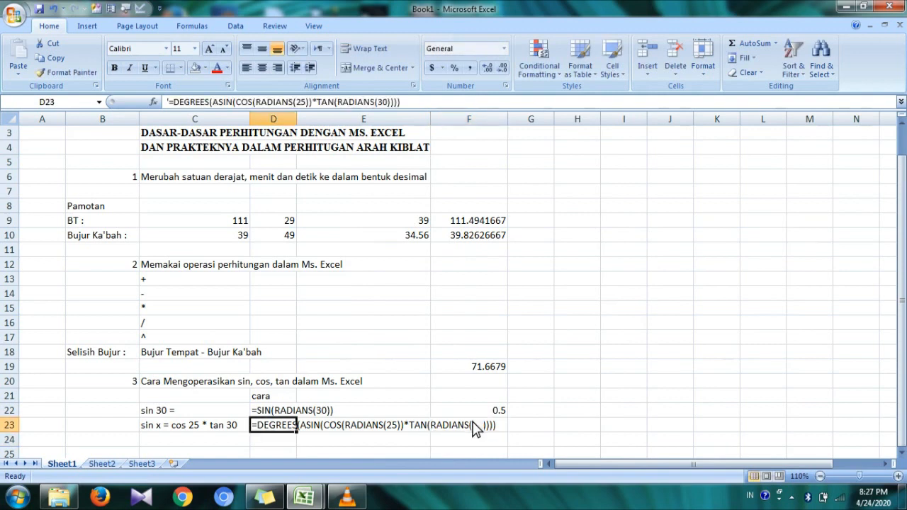
pyautogui.click(298, 445)
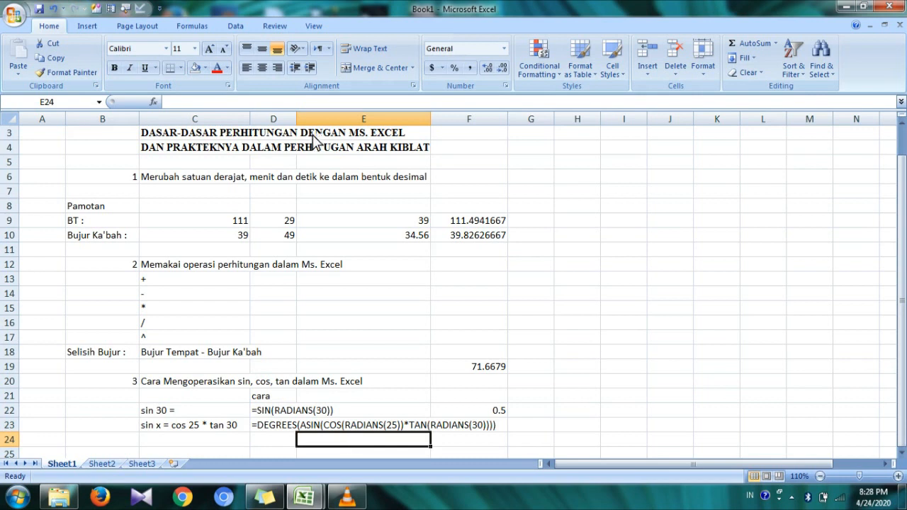
# - Copy the formula text from D23 into F23 and make it a working formula, =DEGREES(ASIN(COS(RADIANS(25))*TAN(RADIANS(30))))
pyautogui.click(262, 425)
pyautogui.doubleClick(263, 425)
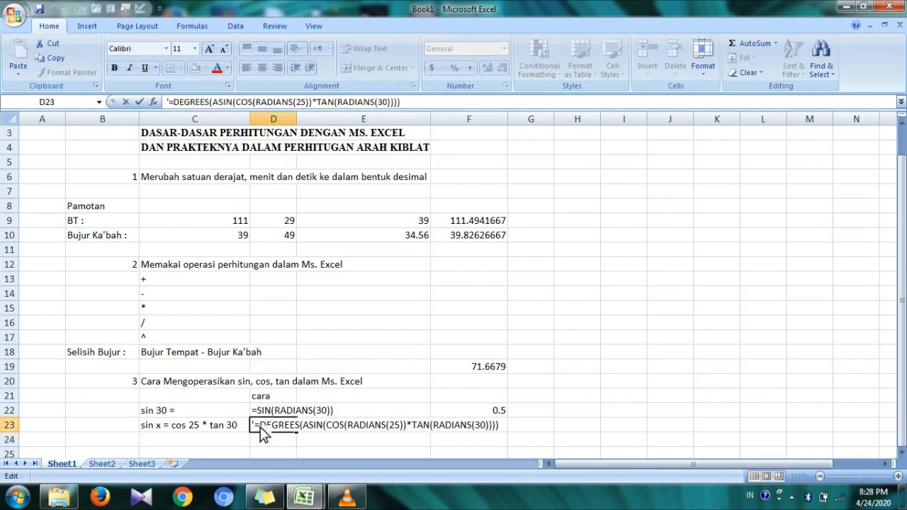
pyautogui.moveTo(254, 429); pyautogui.dragTo(543, 429)
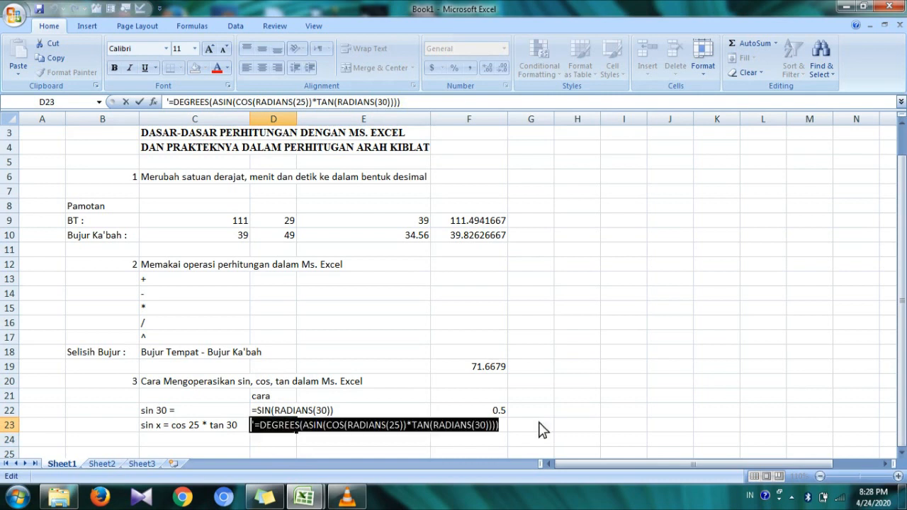
pyautogui.hotkey('ctrl', 'c')
pyautogui.press('Return')
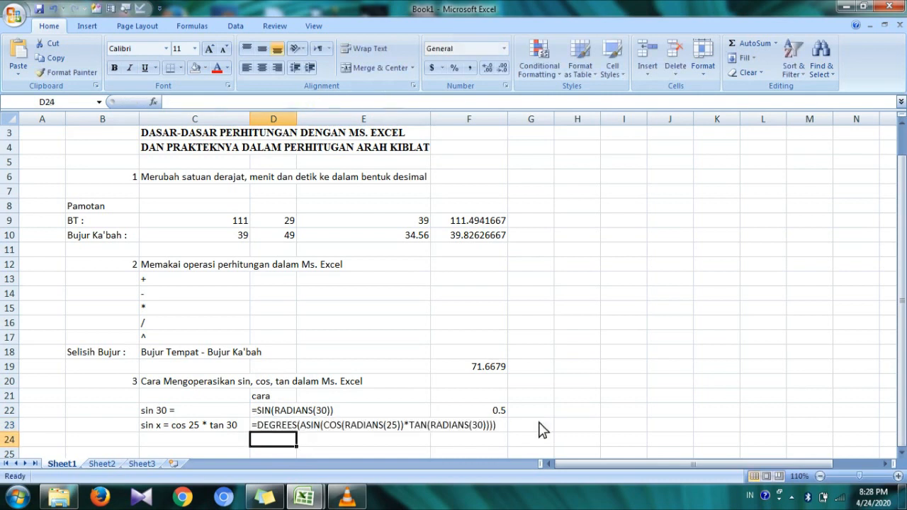
pyautogui.click(487, 434)
pyautogui.hotkey('ctrl', 'v')
pyautogui.doubleClick(442, 431)
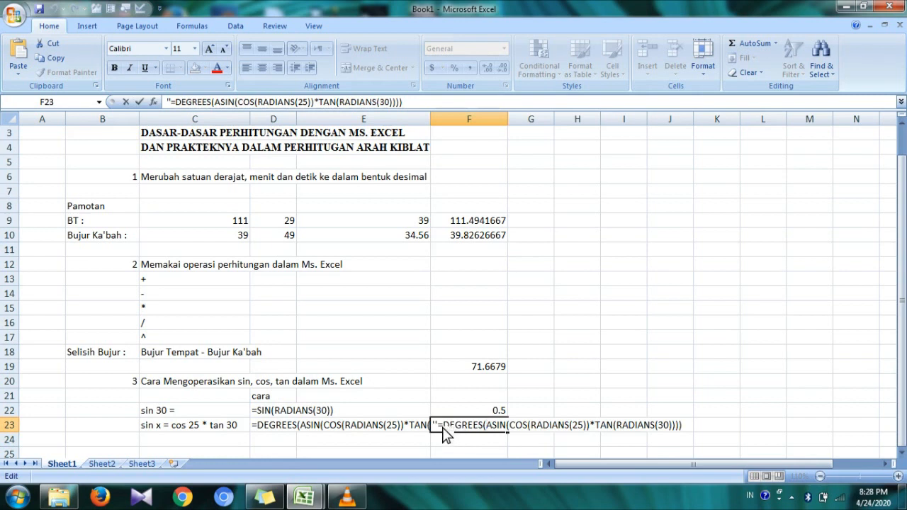
pyautogui.press('BackSpace')
pyautogui.hotkey('ctrl', 'Return')
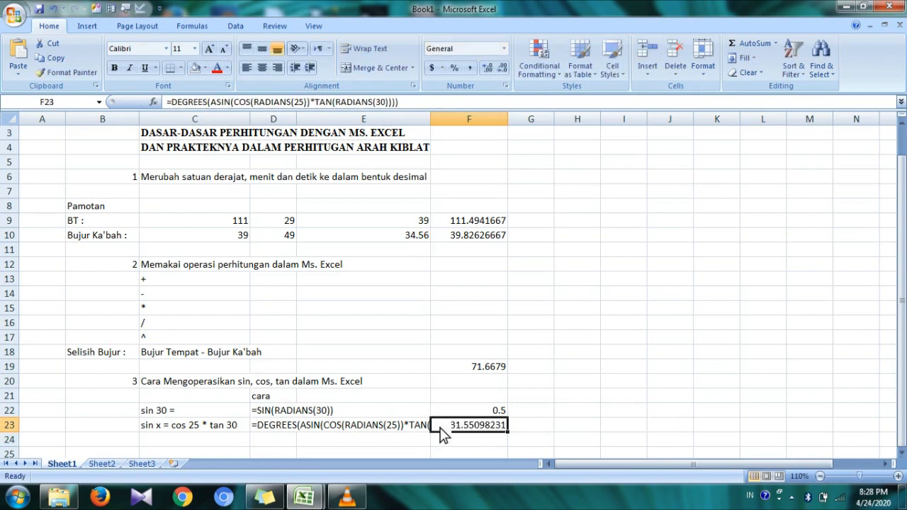
# - Enter item number 4 in B25 and the text "Tan AK = tan LK * cos LT / sin SB - sin LT / tan SB" in C25
pyautogui.press('Left')
pyautogui.press('Left')
pyautogui.press('Left')
pyautogui.press('Left')
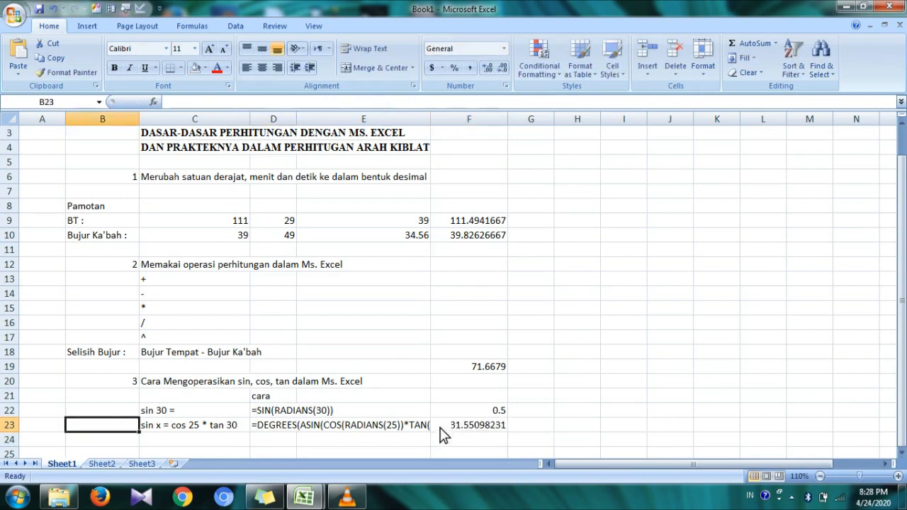
pyautogui.click(820, 476)
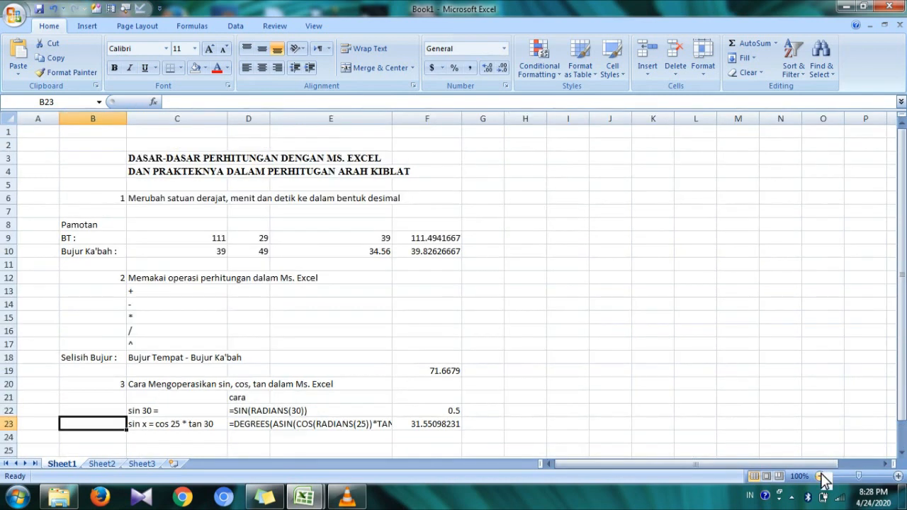
pyautogui.click(820, 476)
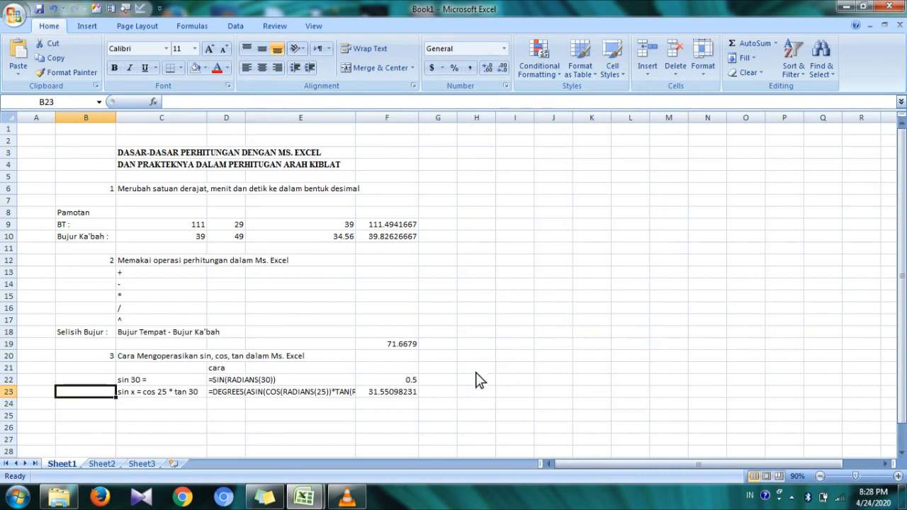
pyautogui.click(100, 416)
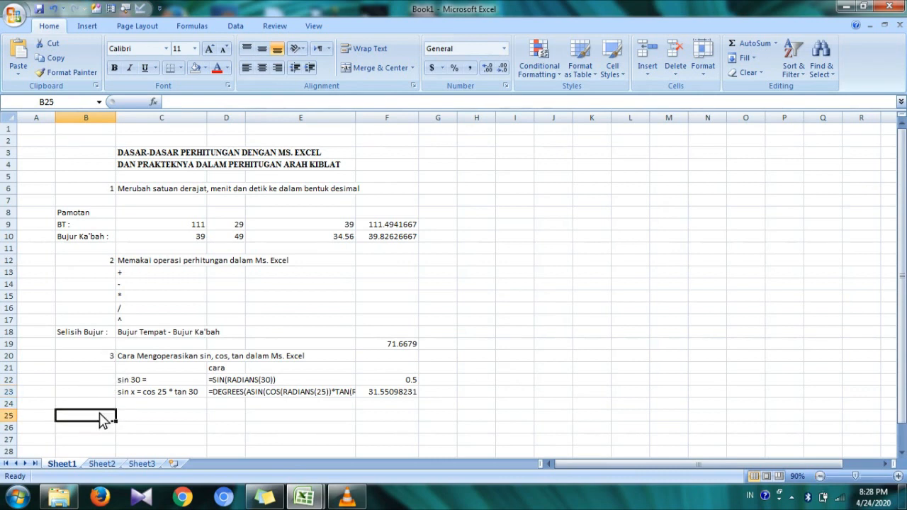
pyautogui.write('4')
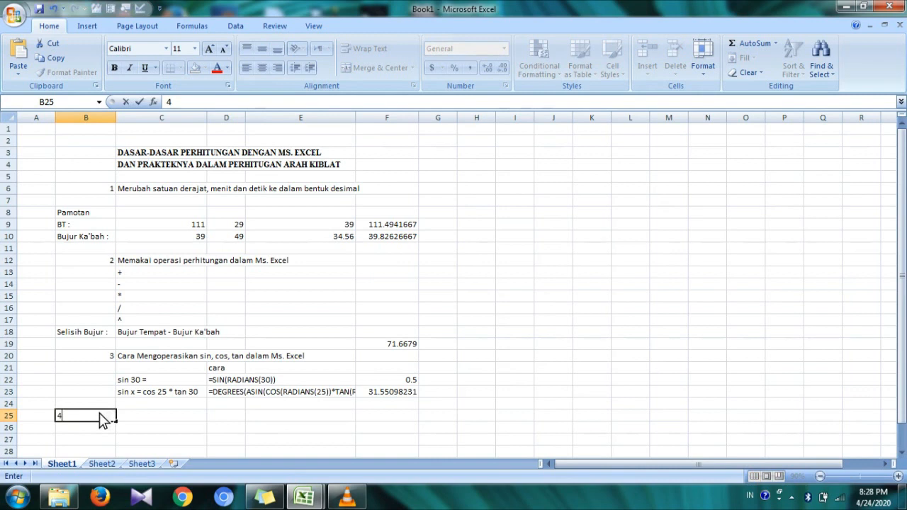
pyautogui.press('Tab')
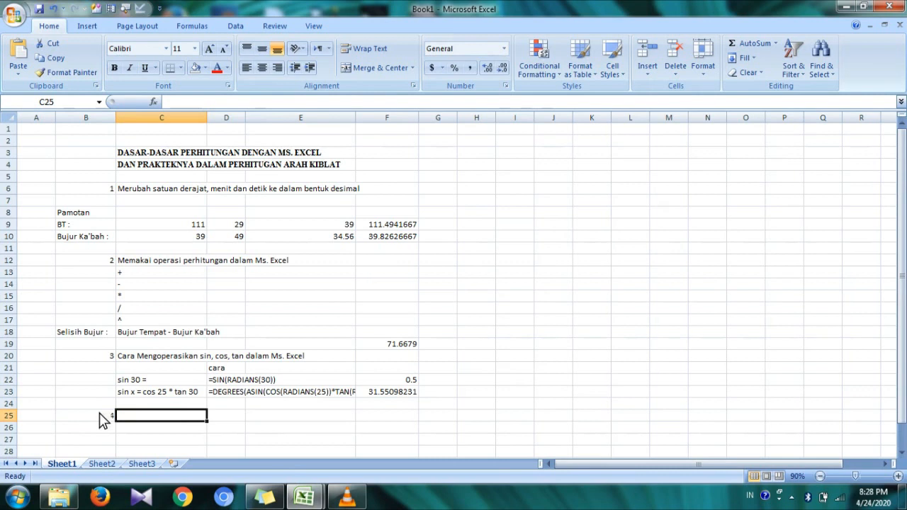
pyautogui.write('Tan ')
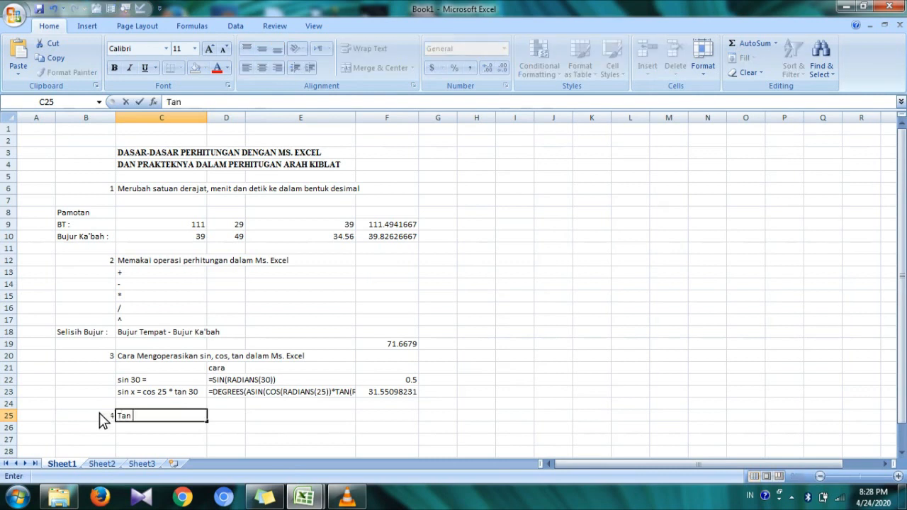
pyautogui.write('AK = tan LK * cos LT')
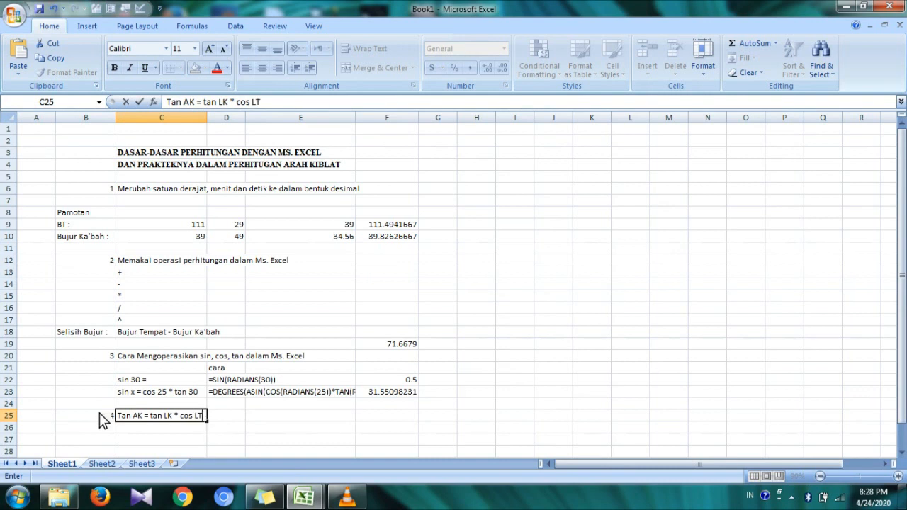
pyautogui.write(' / sin SB - sin LT')
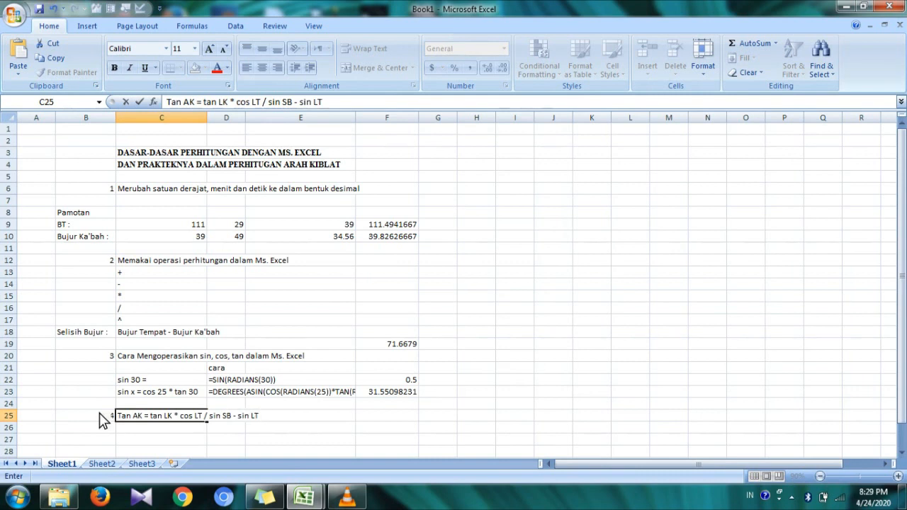
pyautogui.write(' / tan SB')
pyautogui.press('Return')
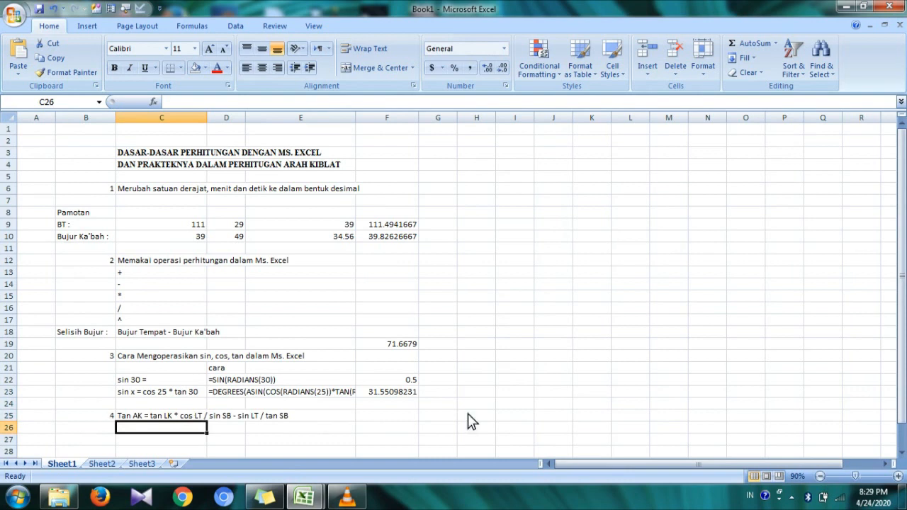
# - Examine the qibla formula text in C25 together with the Selisih Bujur definition in B18 and C18
pyautogui.click(898, 477)
pyautogui.click(898, 476)
pyautogui.click(898, 476)
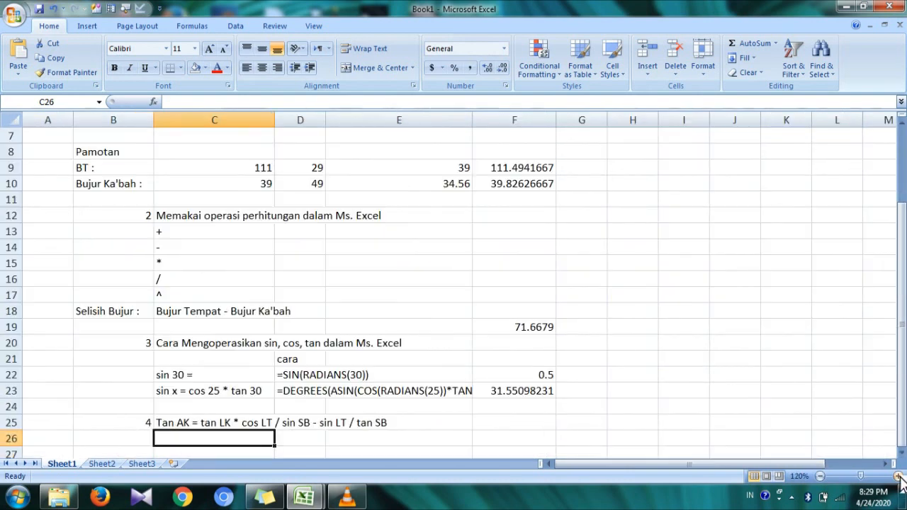
pyautogui.click(235, 407)
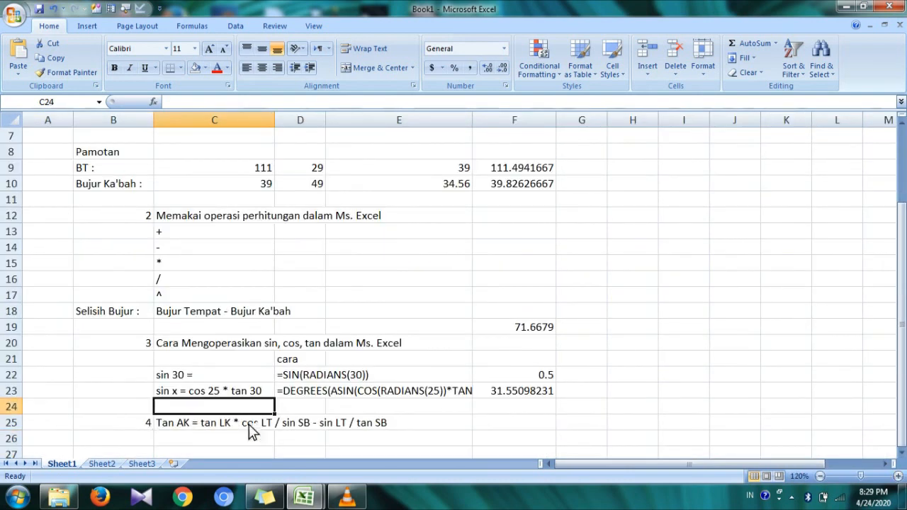
pyautogui.click(195, 437)
pyautogui.click(179, 428)
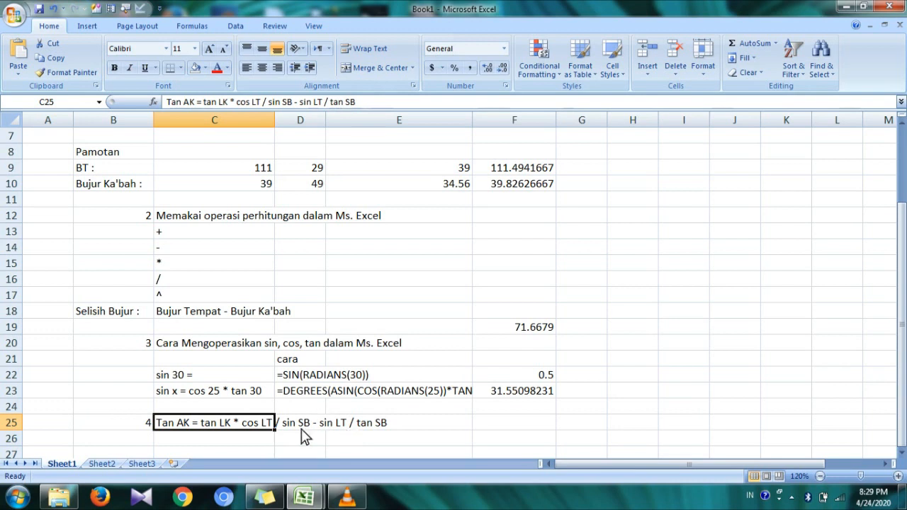
pyautogui.click(115, 316)
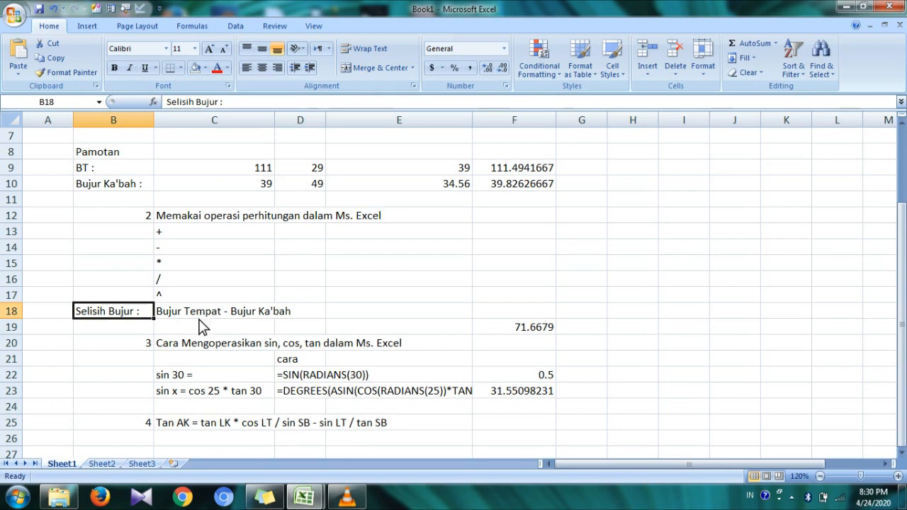
pyautogui.click(214, 427)
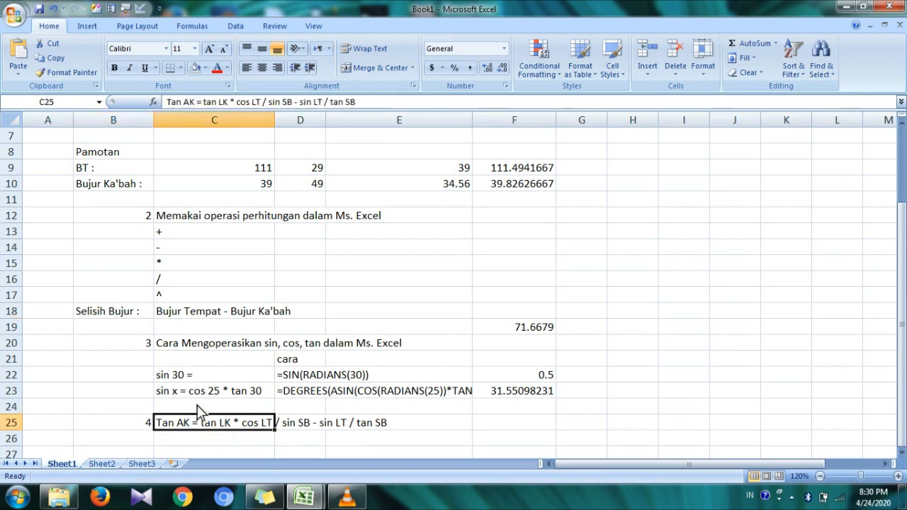
pyautogui.click(130, 315)
pyautogui.click(190, 312)
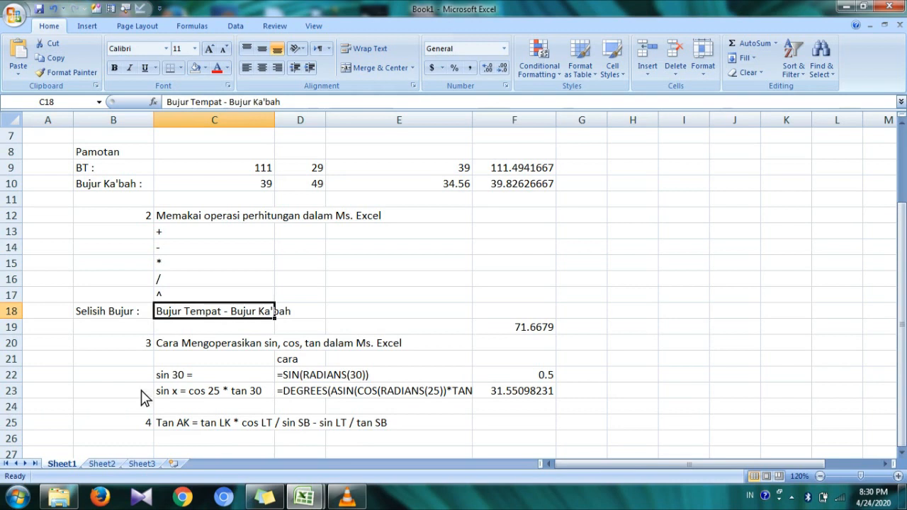
# - Label B26 as "LK :" and B27 as "LT:" below the qibla formula text
pyautogui.click(266, 439)
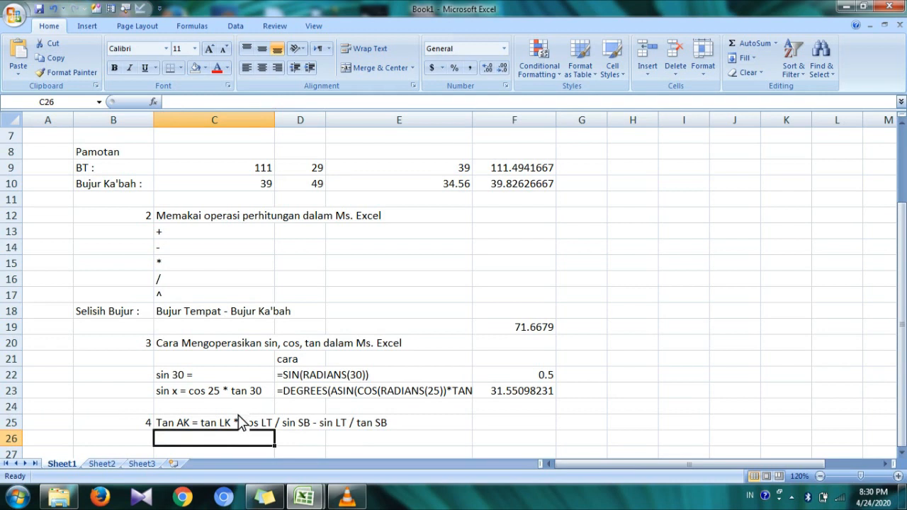
pyautogui.press('Left')
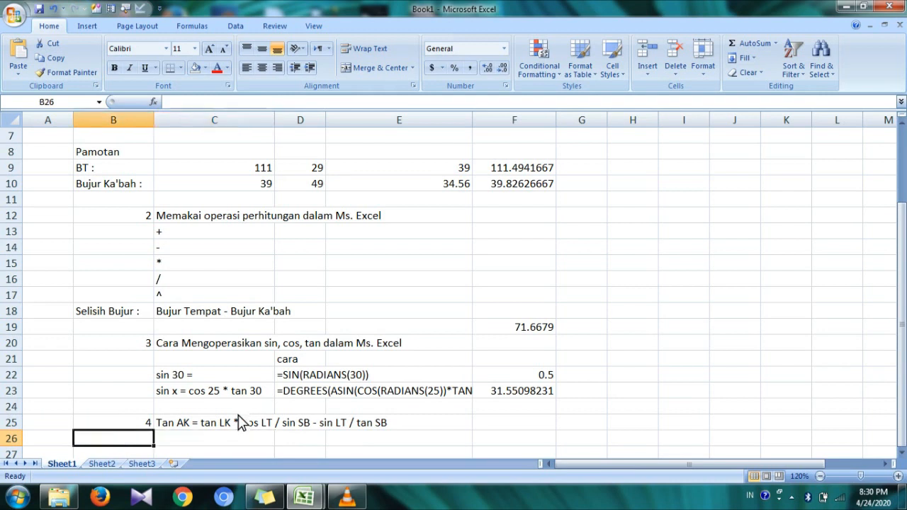
pyautogui.write('LK')
pyautogui.press('Return')
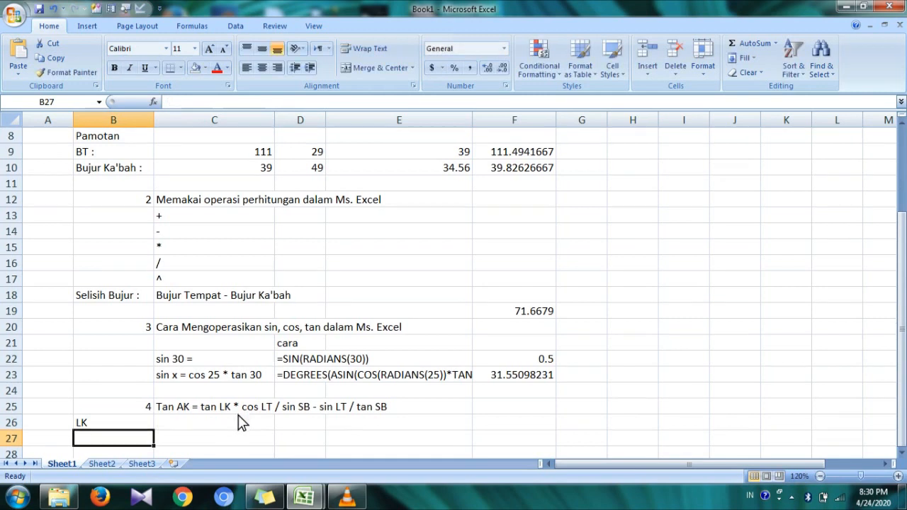
pyautogui.write('LT')
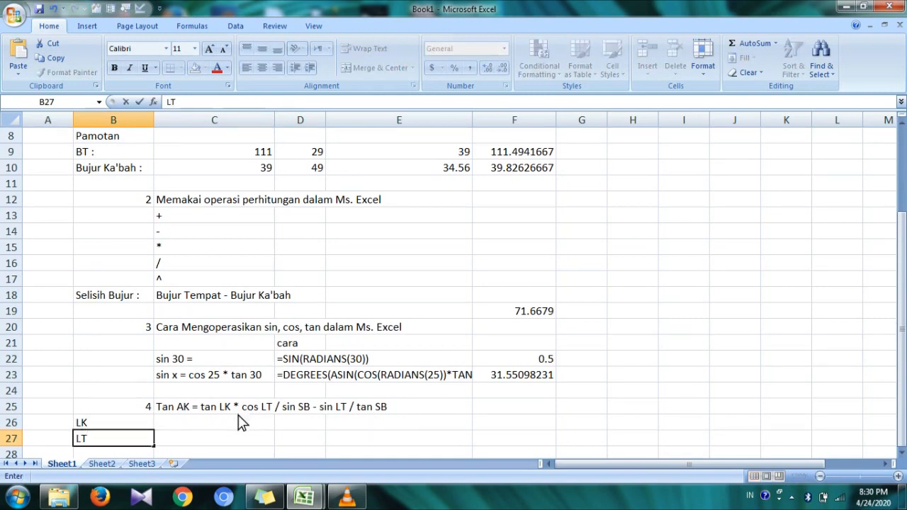
pyautogui.write(':')
pyautogui.press('Return')
pyautogui.press('Up')
pyautogui.press('Up')
pyautogui.doubleClick(106, 407)
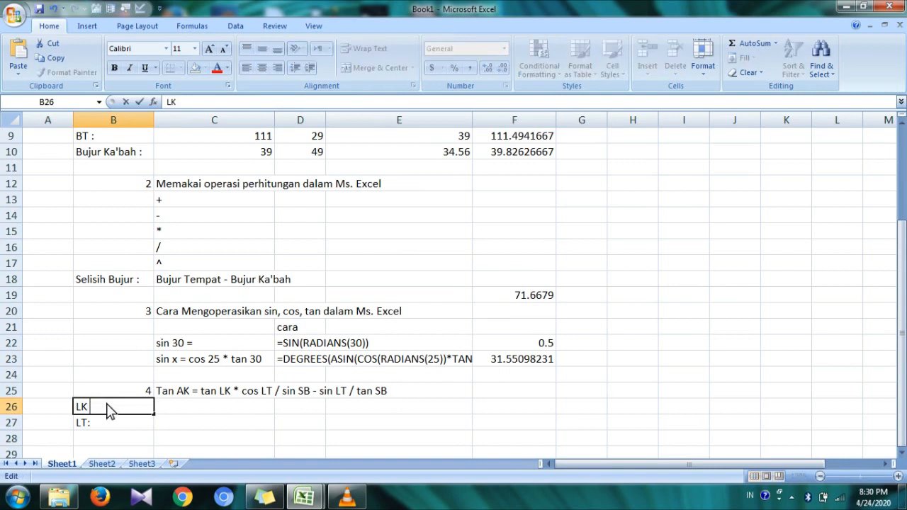
pyautogui.write(':')
pyautogui.press('Return')
# - Look up the Lintang row of the Data Ka'bah table in the Program Arah Mata Angin workbook and return to Book1
pyautogui.click(820, 476)
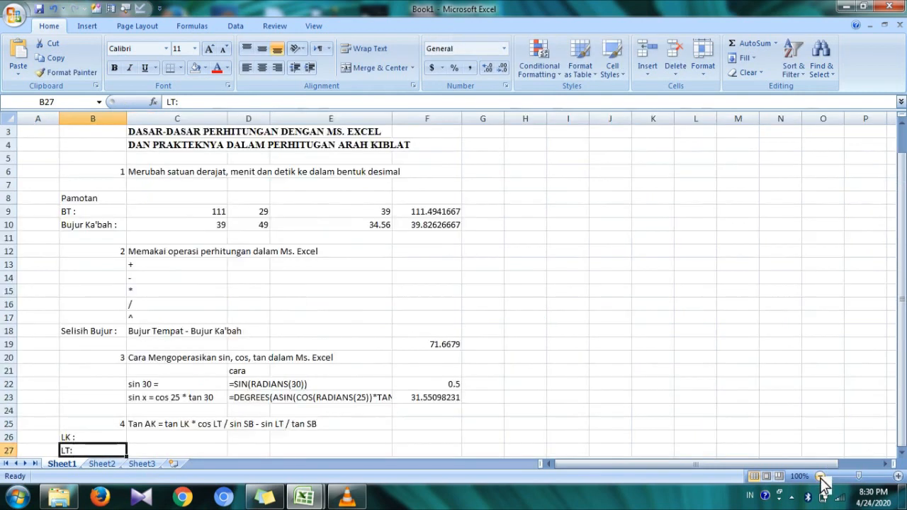
pyautogui.click(820, 476)
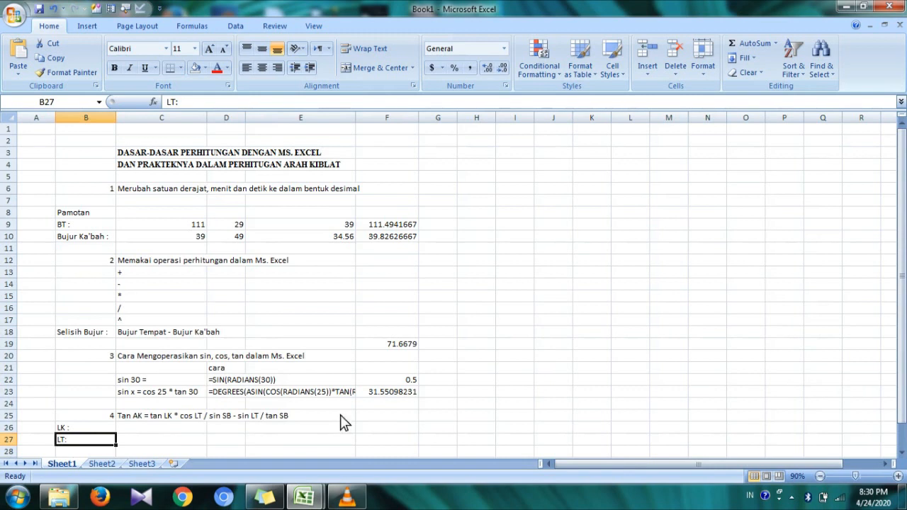
pyautogui.click(170, 430)
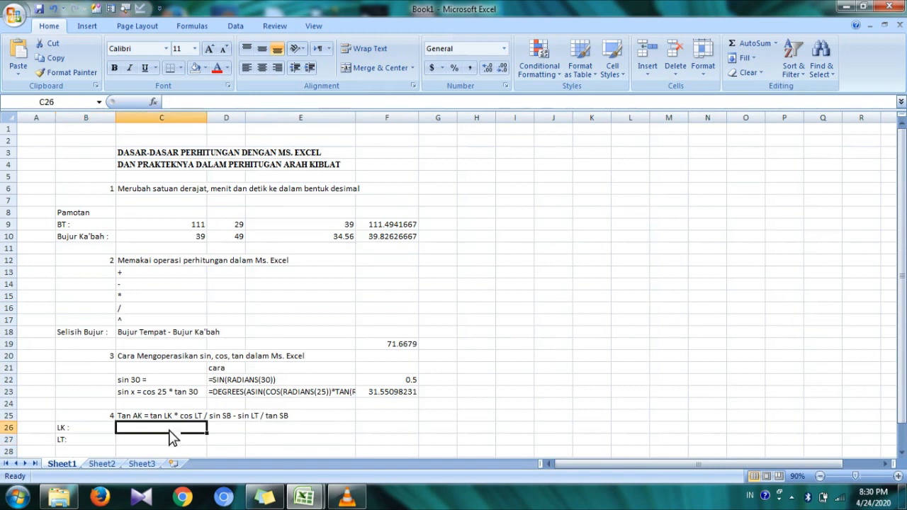
pyautogui.moveTo(314, 500)
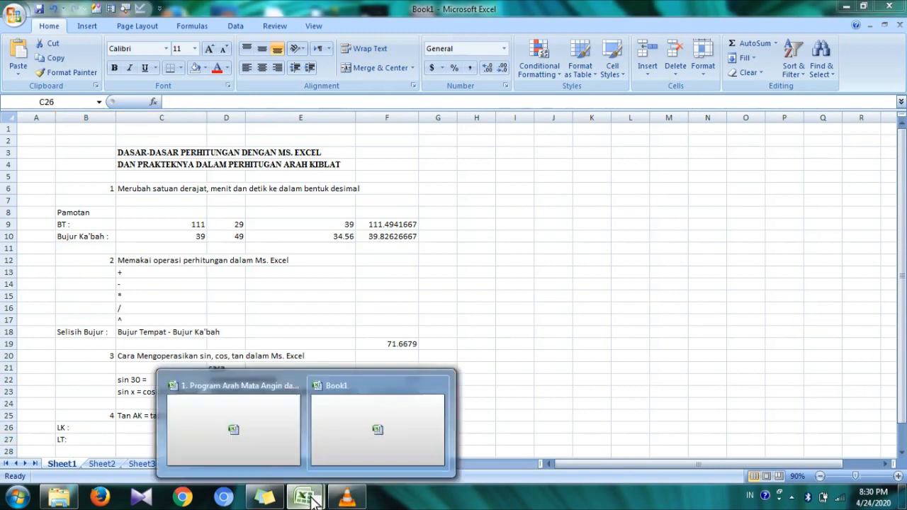
pyautogui.click(280, 419)
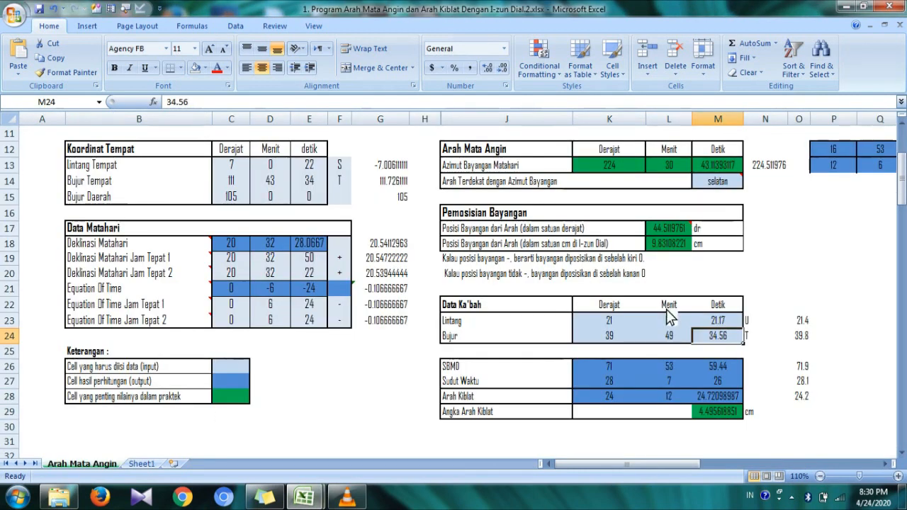
pyautogui.moveTo(608, 324); pyautogui.dragTo(718, 329)
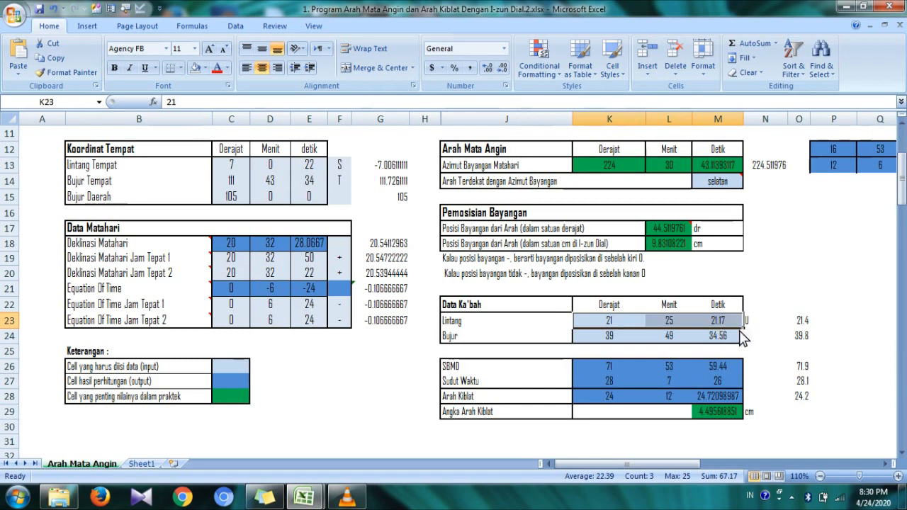
pyautogui.click(304, 498)
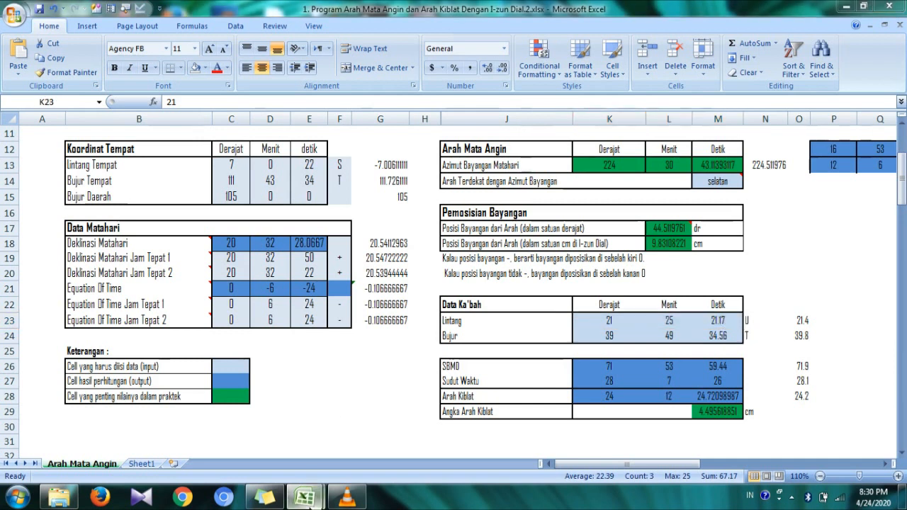
pyautogui.click(232, 414)
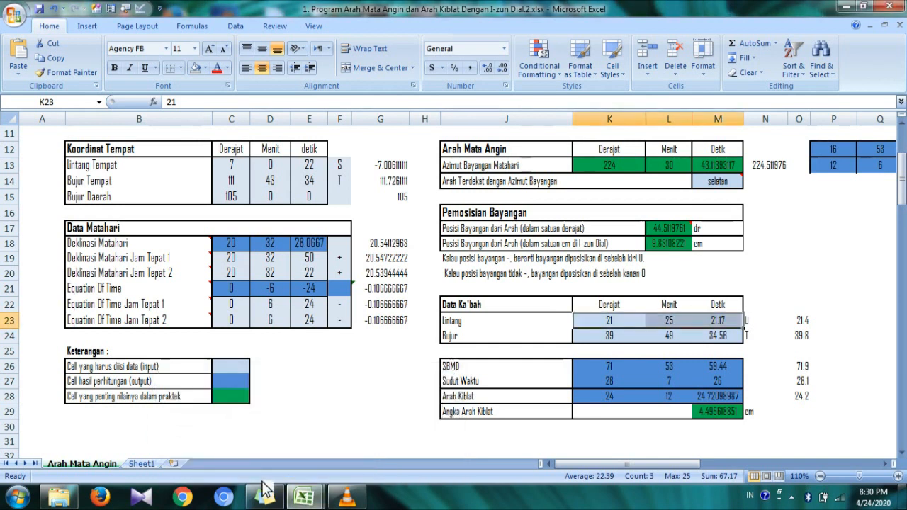
pyautogui.click(309, 499)
pyautogui.click(373, 445)
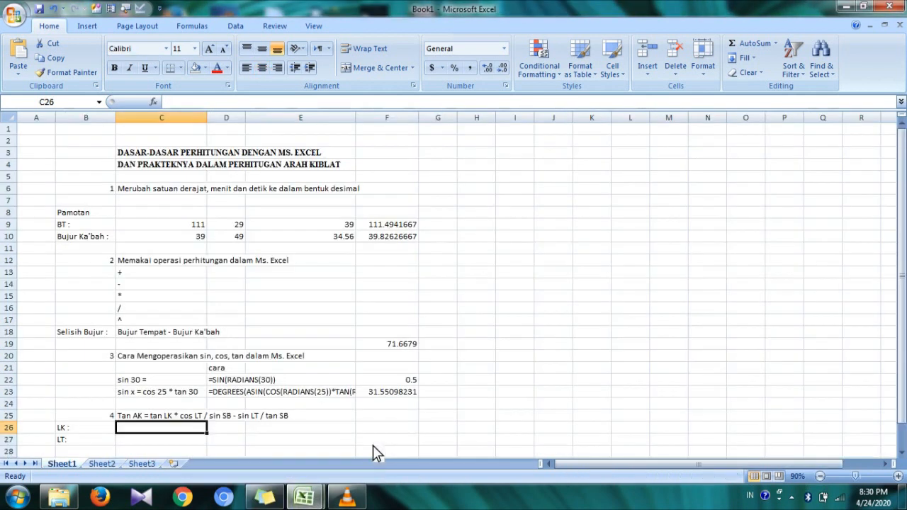
# - Enter the Kaaba's latitude in the LK row as 21 in C26, 25 in D26 and 21.17 in E26
pyautogui.write('21')
pyautogui.press('Tab')
pyautogui.write('2')
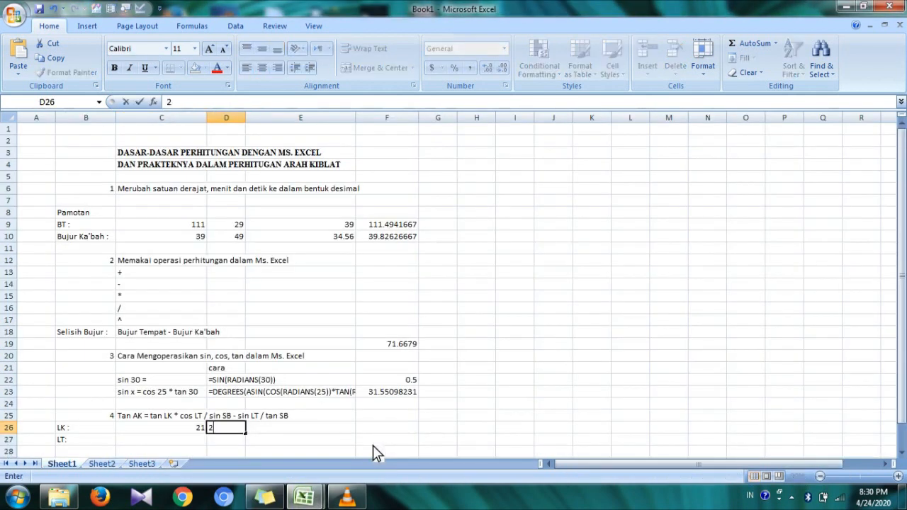
pyautogui.write('5')
pyautogui.press('Tab')
pyautogui.write('21.')
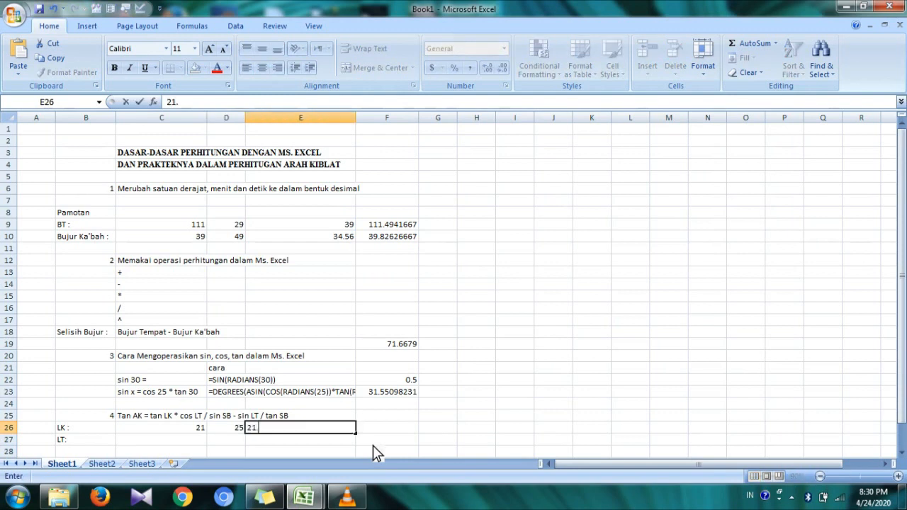
pyautogui.write('17')
pyautogui.press('Tab')
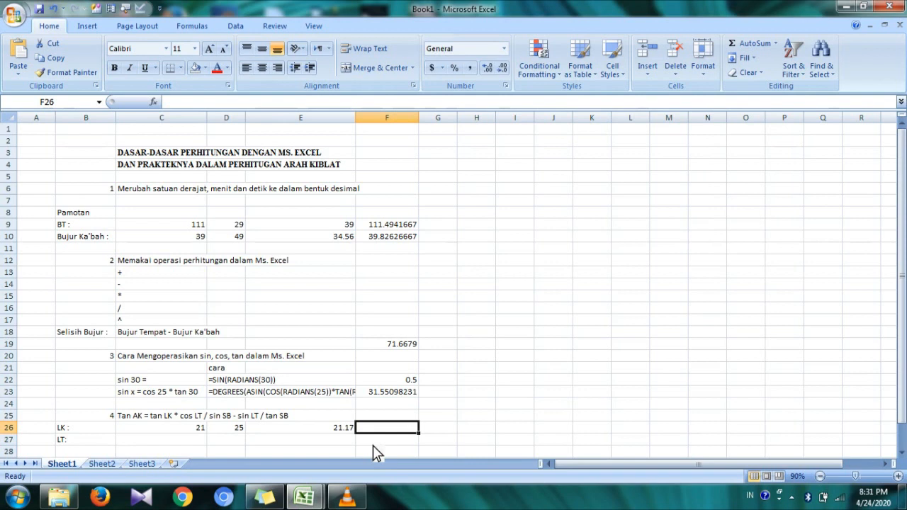
# - Copy the decimal-degree formula from F9 into F26 for the LK row and compare the cells both formulas use
pyautogui.click(389, 225)
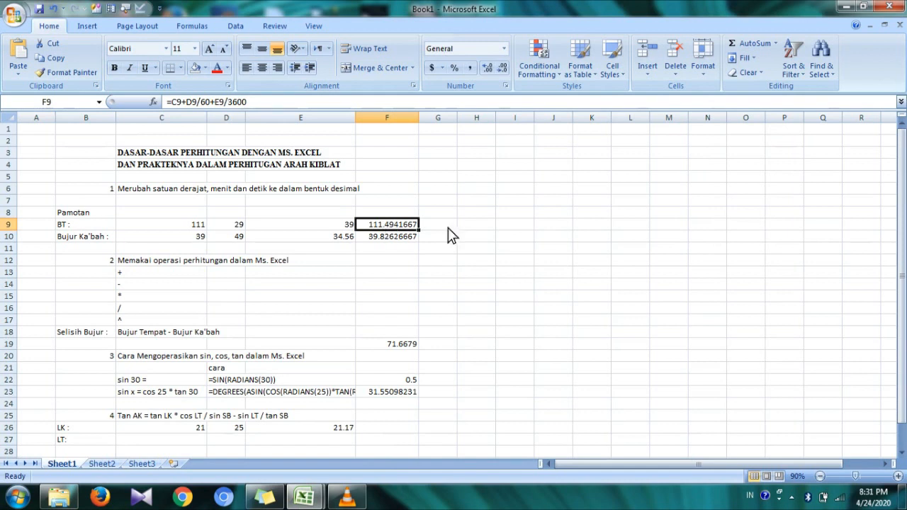
pyautogui.rightClick(399, 228)
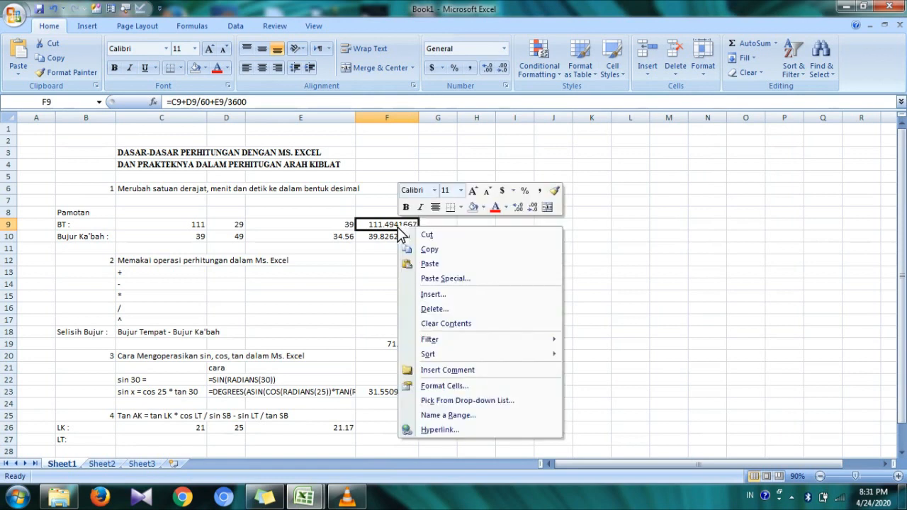
pyautogui.click(425, 248)
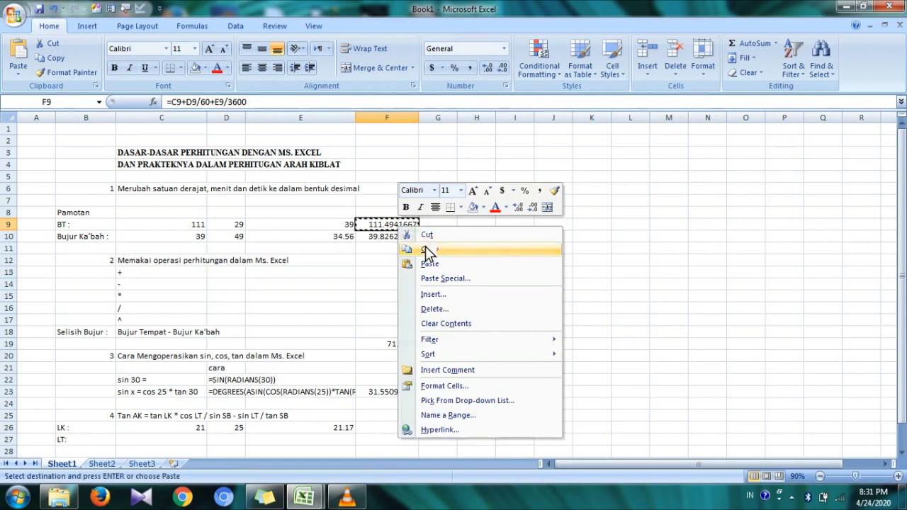
pyautogui.click(385, 427)
pyautogui.rightClick(384, 428)
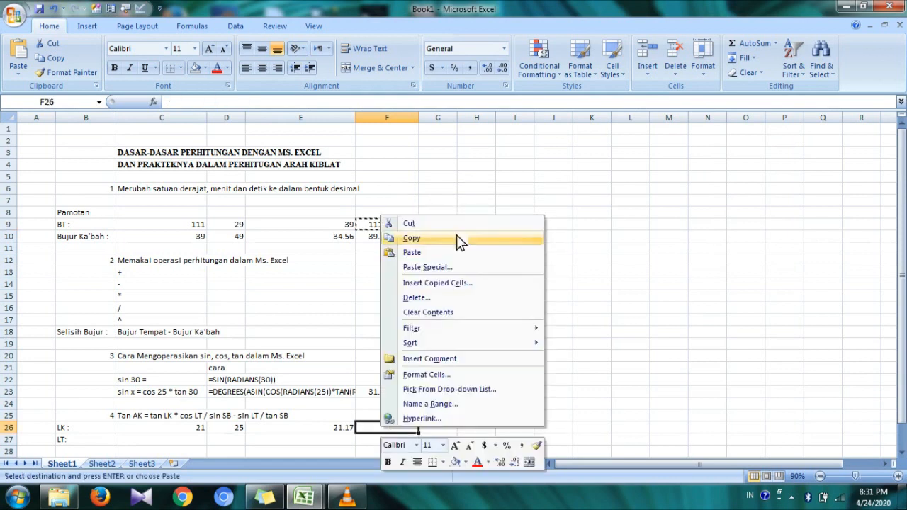
pyautogui.click(448, 253)
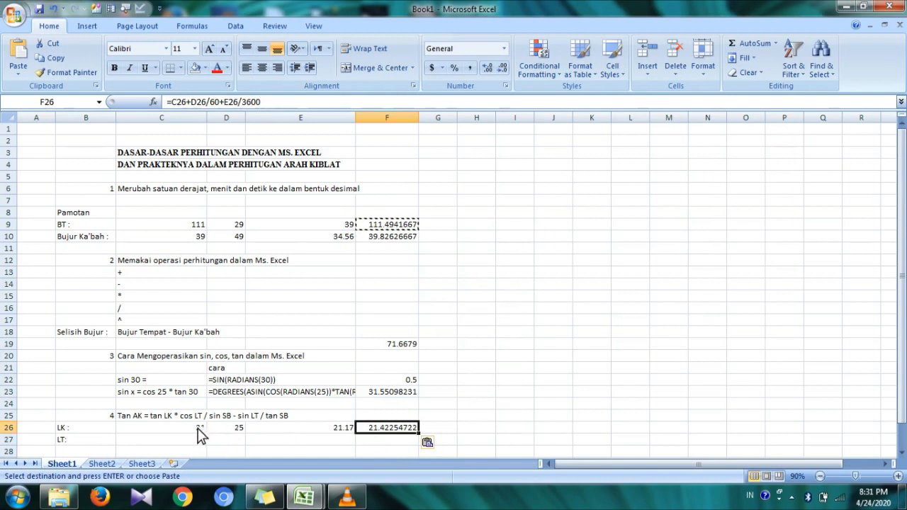
pyautogui.moveTo(197, 428); pyautogui.dragTo(278, 438)
pyautogui.moveTo(181, 227); pyautogui.dragTo(321, 227)
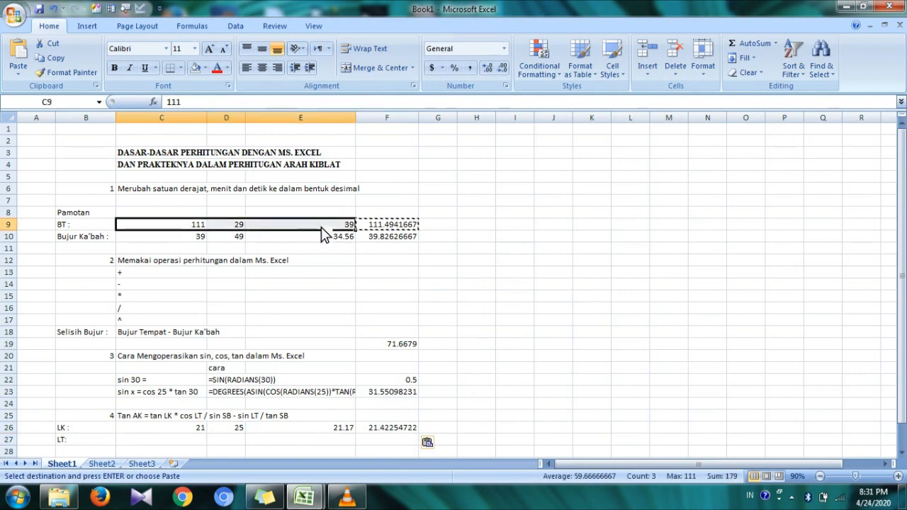
pyautogui.click(411, 430)
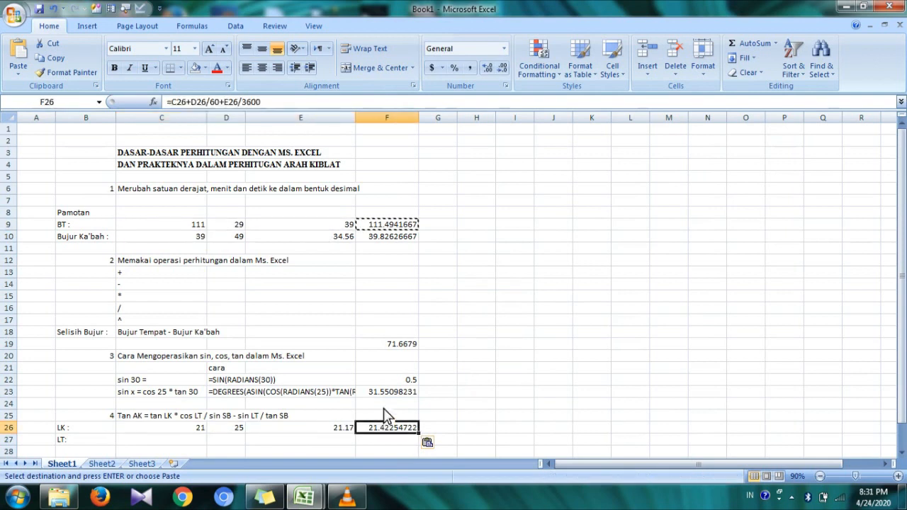
pyautogui.click(390, 222)
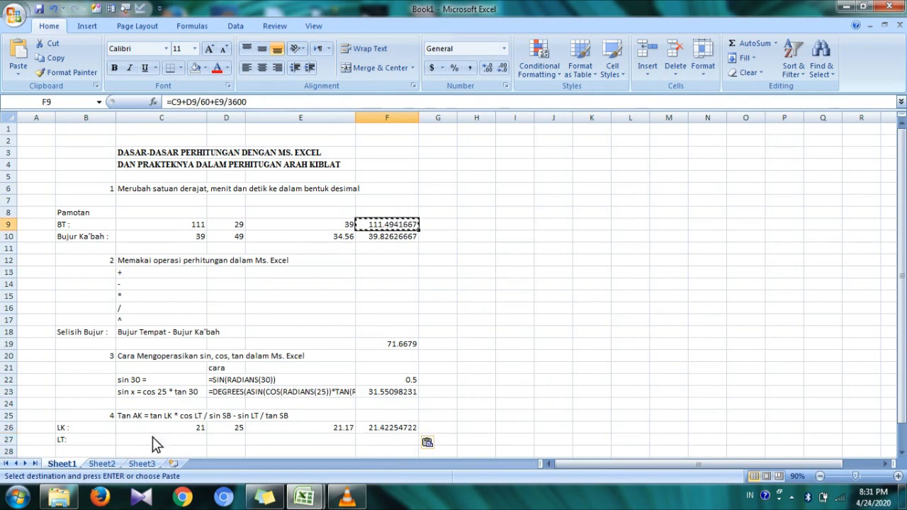
# - Look up the place latitude in row 15 of Sheet1 in the Program Arah Mata Angin workbook and return to Book1
pyautogui.click(192, 445)
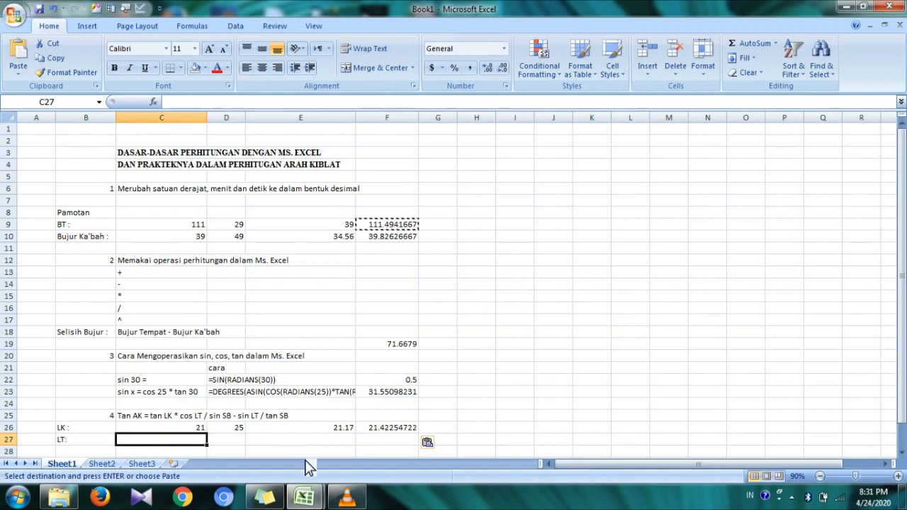
pyautogui.moveTo(305, 497)
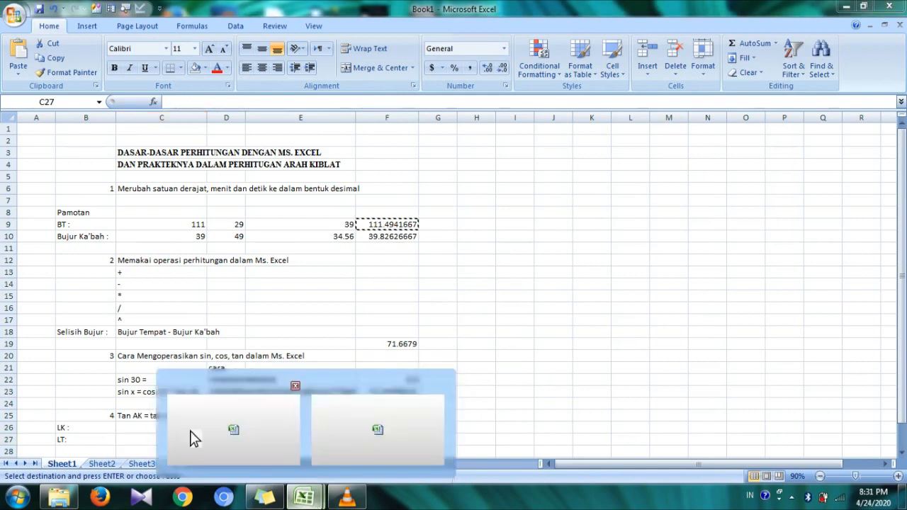
pyautogui.click(194, 435)
pyautogui.click(151, 465)
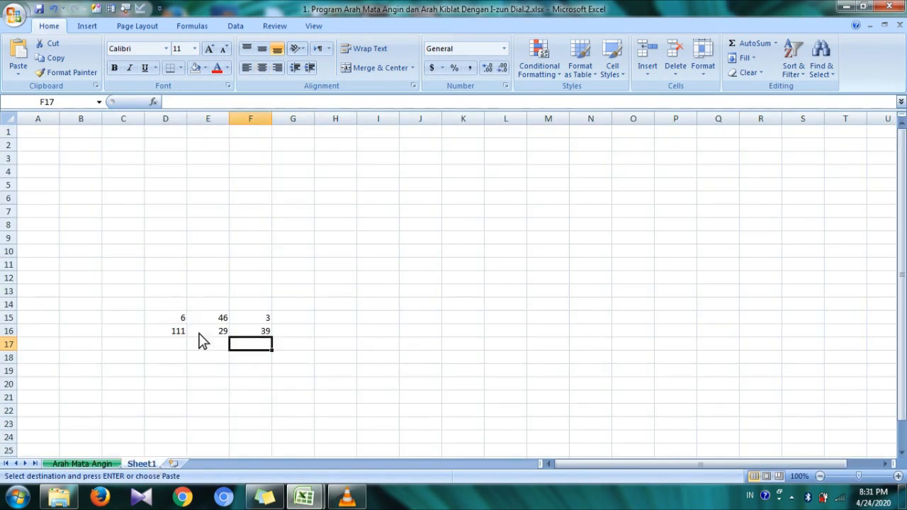
pyautogui.click(171, 323)
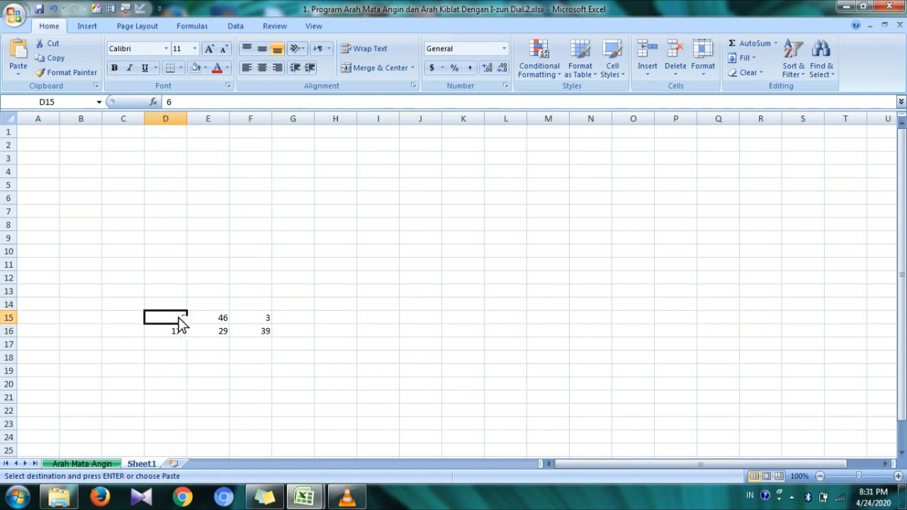
pyautogui.moveTo(186, 323); pyautogui.dragTo(266, 323)
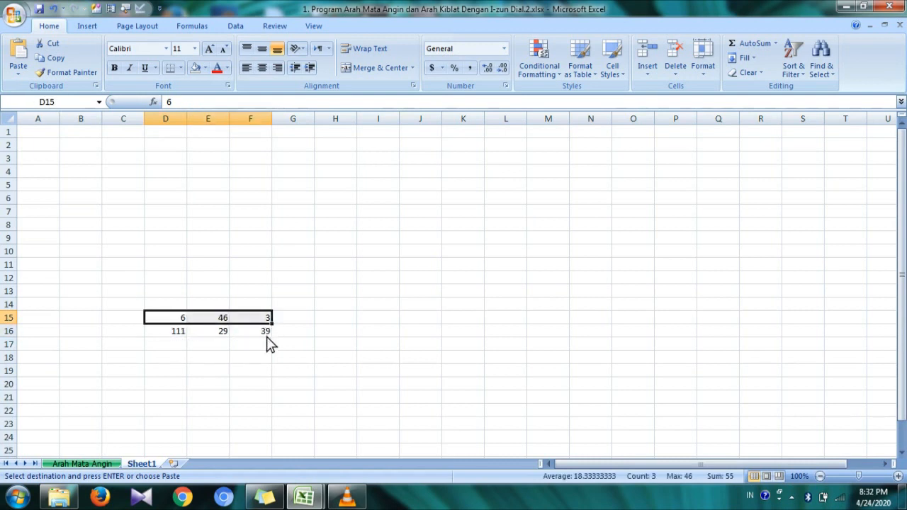
pyautogui.click(315, 500)
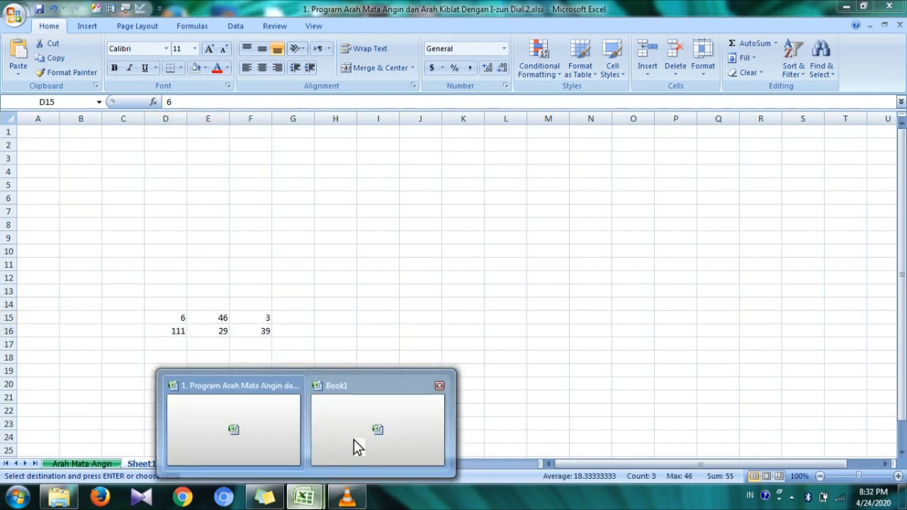
pyautogui.click(238, 430)
pyautogui.click(304, 497)
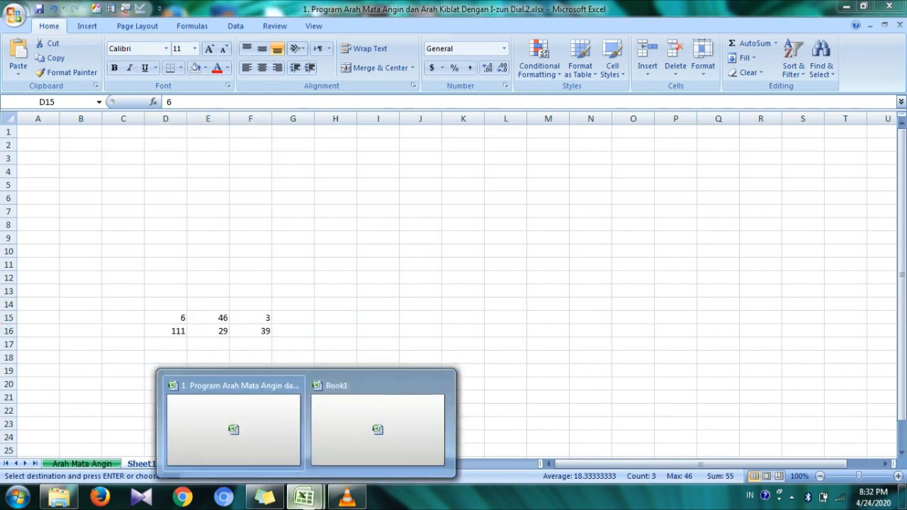
pyautogui.click(350, 425)
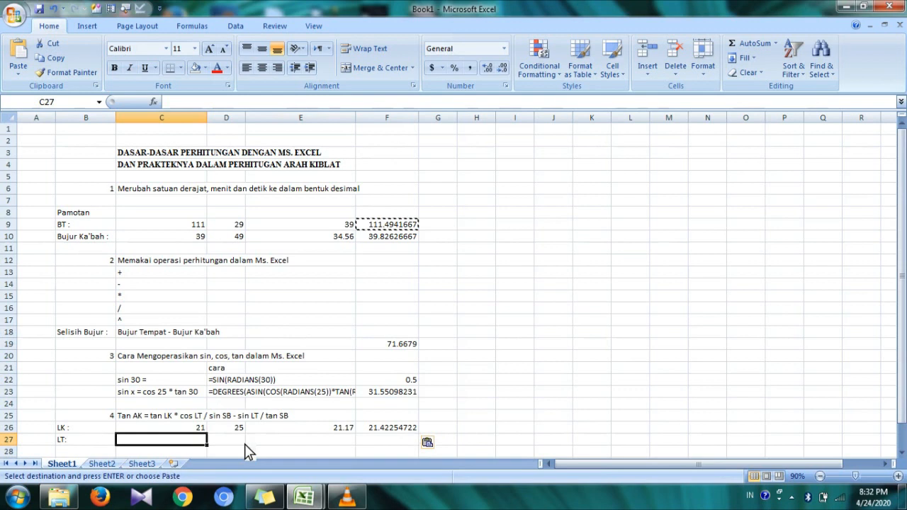
# - Enter the place latitude in the LT row as -6 in C27, 46 in D27 and 3 in E27
pyautogui.write('=6')
pyautogui.press('Tab')
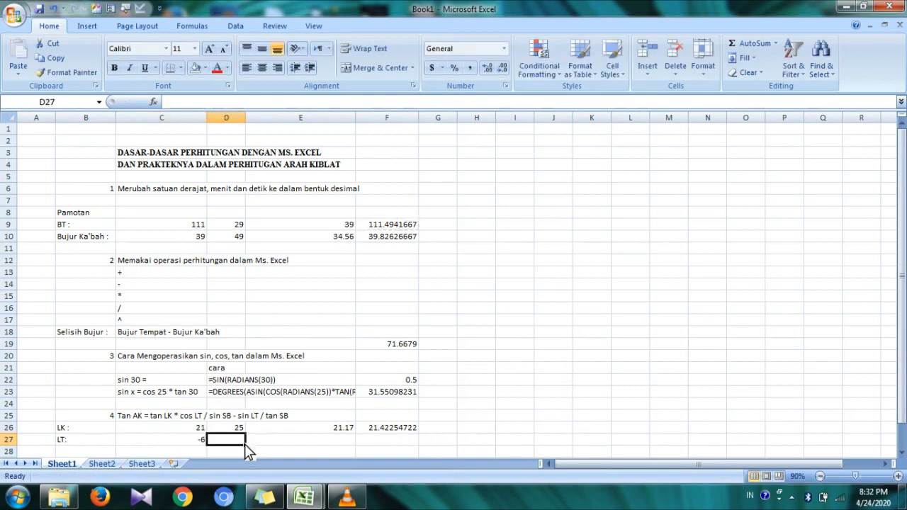
pyautogui.write('46')
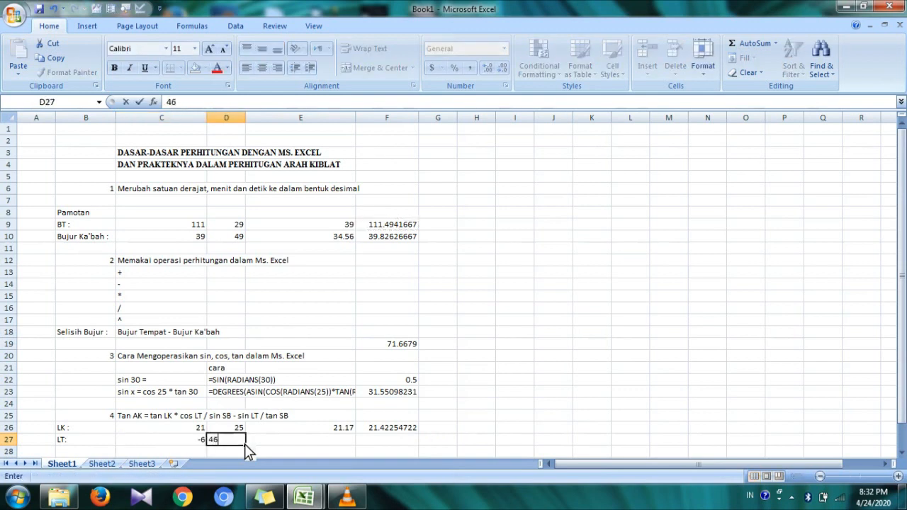
pyautogui.press('Tab')
pyautogui.write('3')
pyautogui.press('Return')
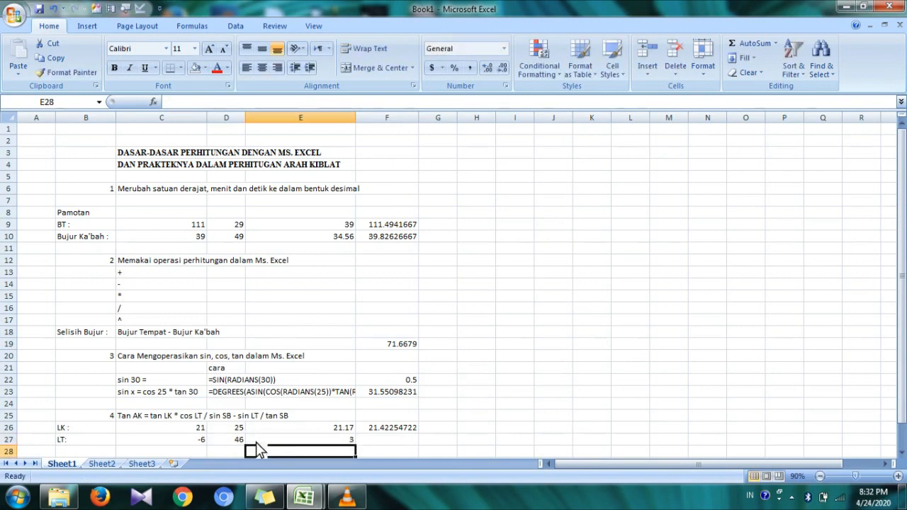
# - Make the LT row's minutes and seconds negative, with -46 in D27 and -3 in E27
pyautogui.click(299, 440)
pyautogui.doubleClick(227, 439)
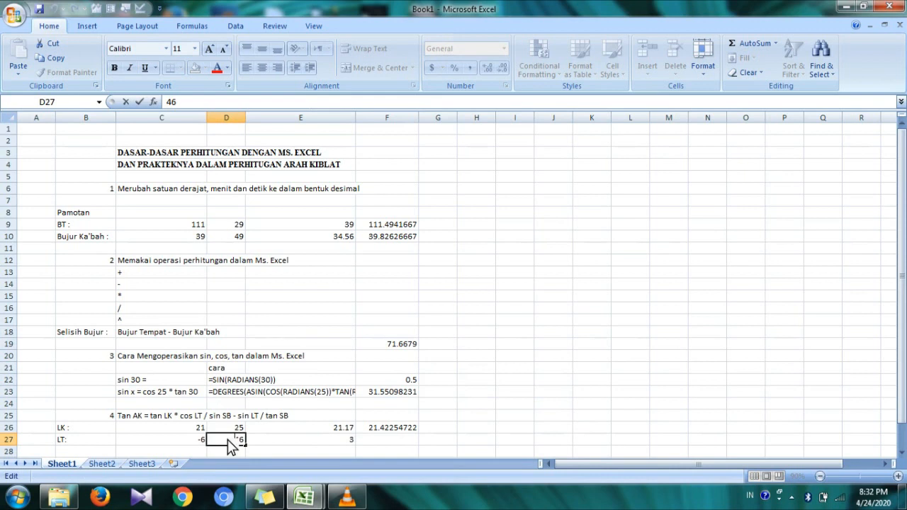
pyautogui.press('Return')
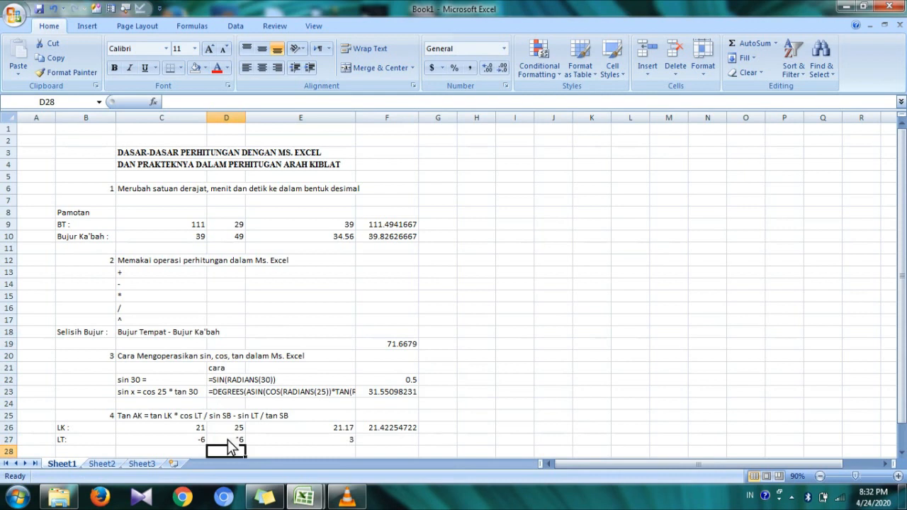
pyautogui.click(395, 432)
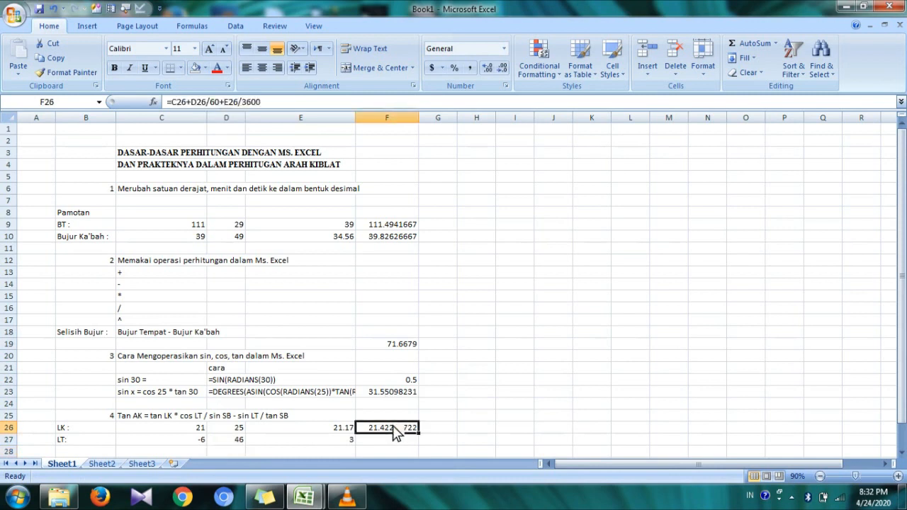
pyautogui.click(226, 441)
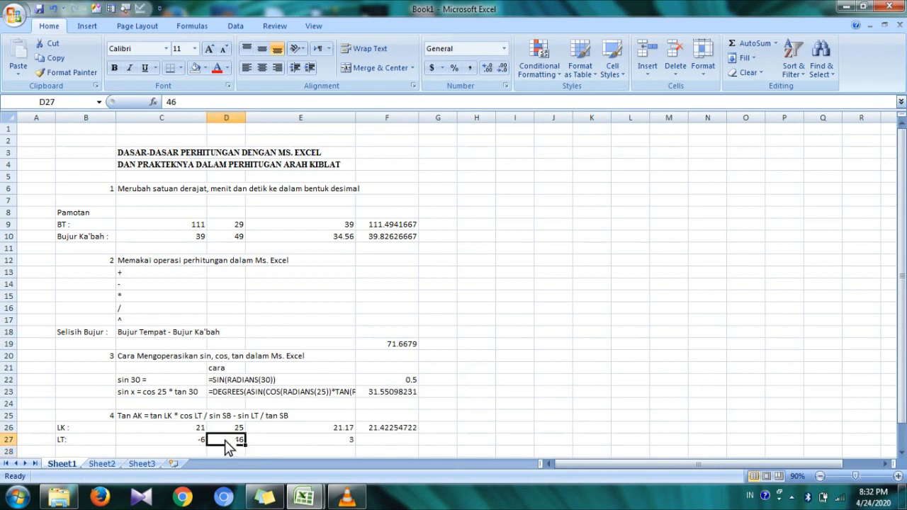
pyautogui.doubleClick(225, 440)
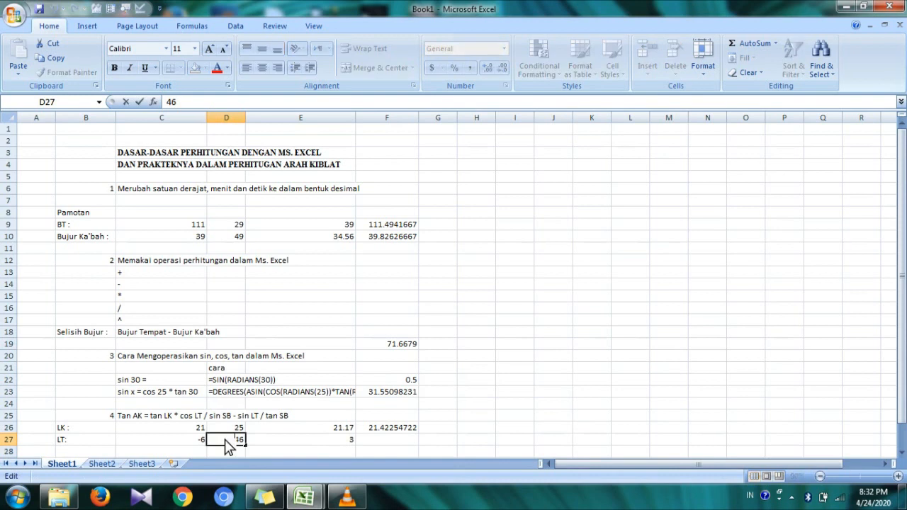
pyautogui.write('-')
pyautogui.press('Up')
pyautogui.press('Right')
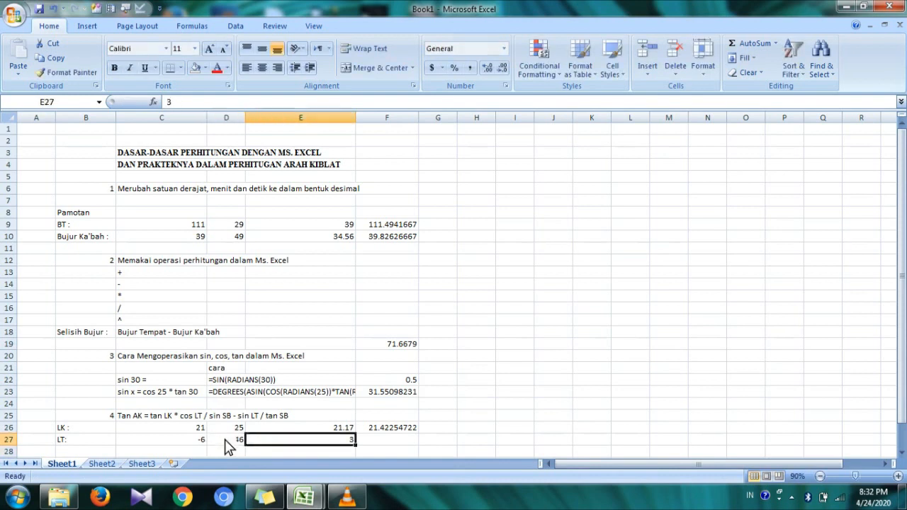
pyautogui.doubleClick(318, 443)
pyautogui.write('-')
pyautogui.press('Return')
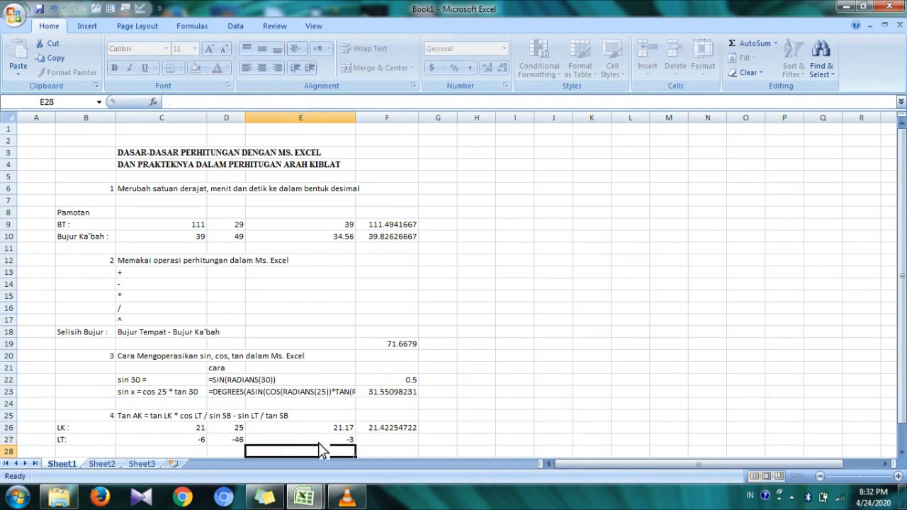
# - Copy the decimal-degree formula from F26 into F27 to convert the LT latitude
pyautogui.click(410, 430)
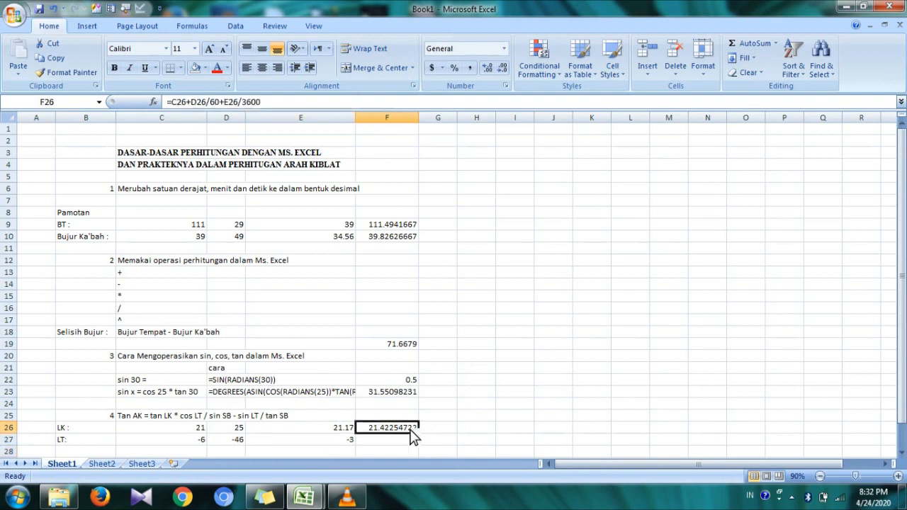
pyautogui.hotkey('ctrl', 'c')
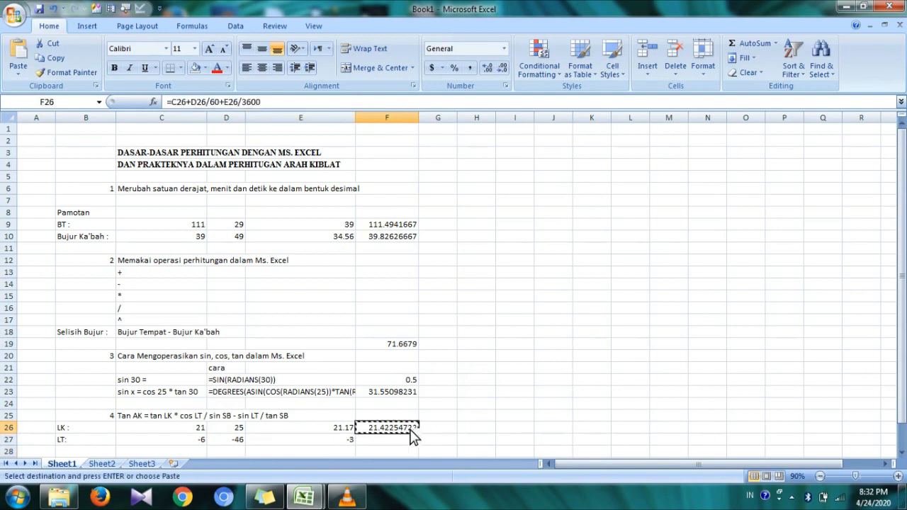
pyautogui.click(395, 440)
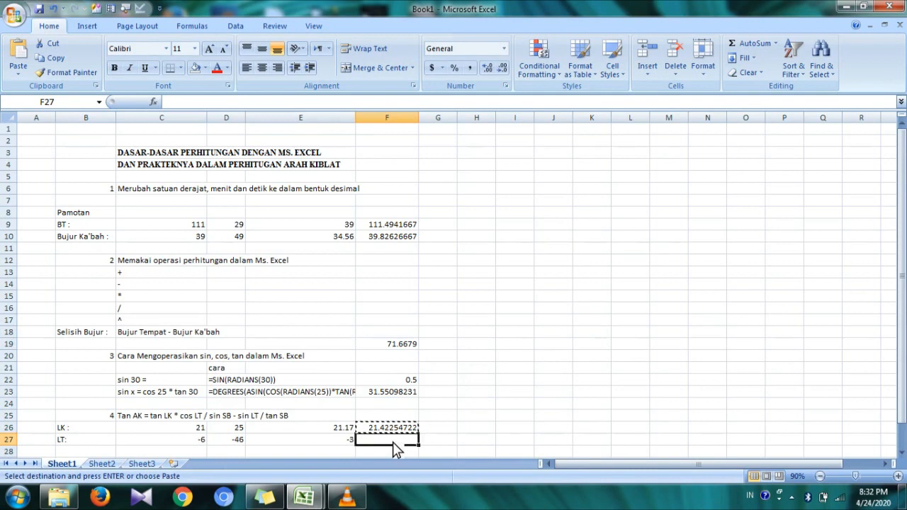
pyautogui.rightClick(394, 430)
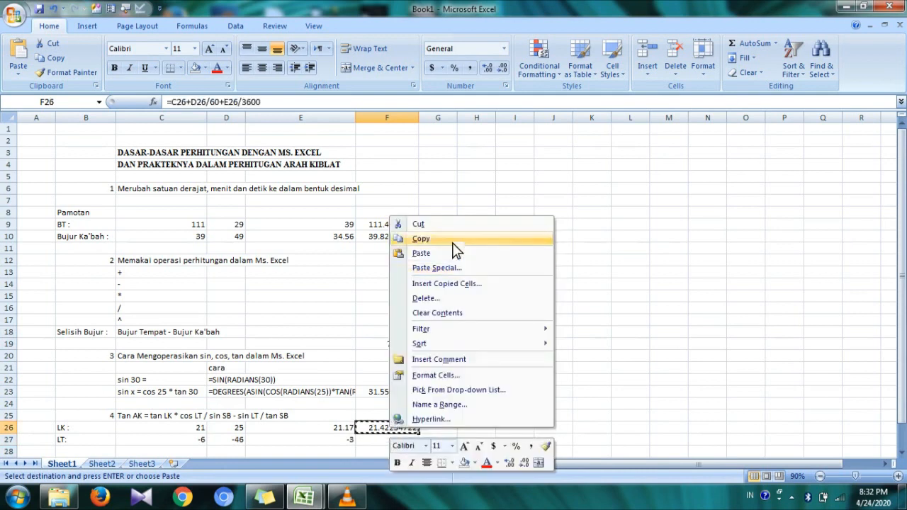
pyautogui.press('Escape')
pyautogui.click(382, 437)
pyautogui.rightClick(383, 437)
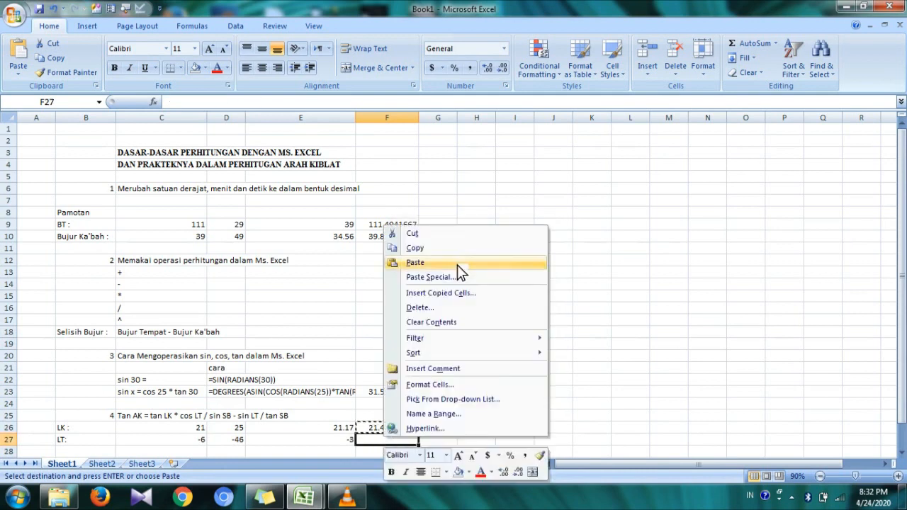
pyautogui.click(456, 262)
pyautogui.press('Escape')
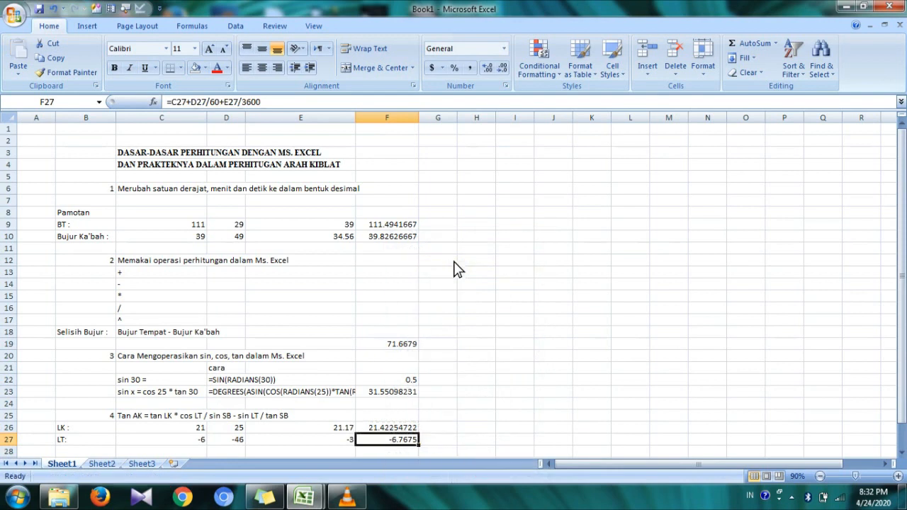
# - Enter the label "Arah Kiblat :" in cell B29
pyautogui.press('Down')
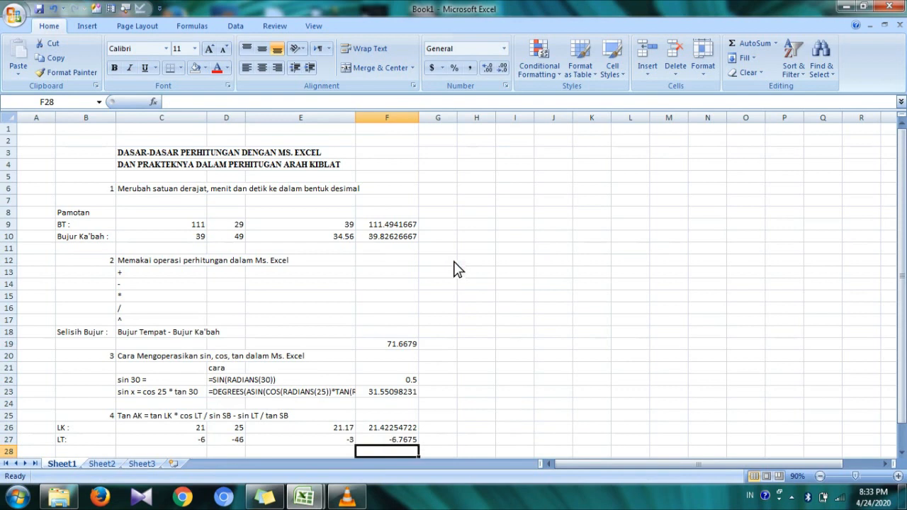
pyautogui.press('Return')
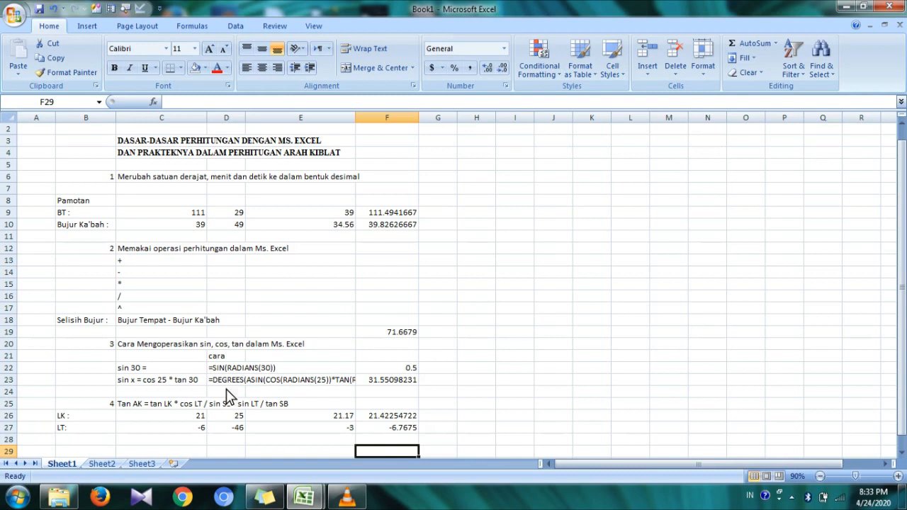
pyautogui.press('Left')
pyautogui.press('Left')
pyautogui.press('Left')
pyautogui.press('Left')
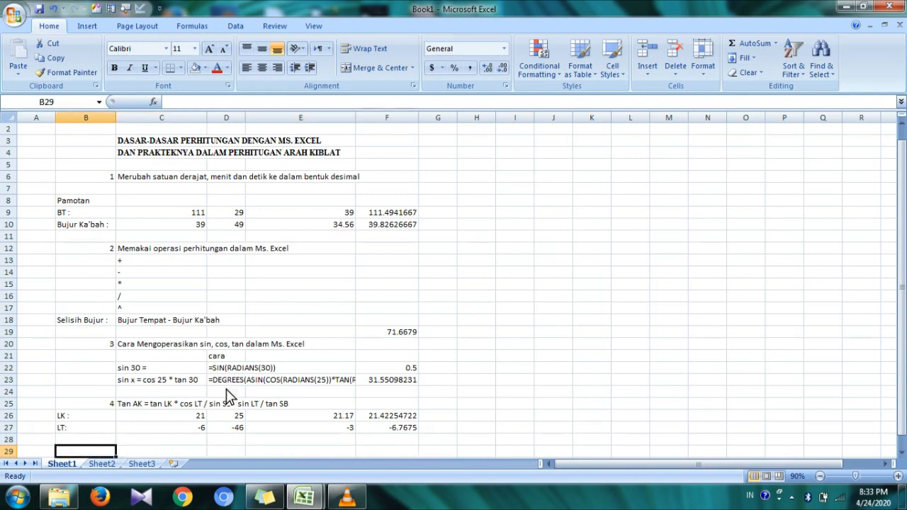
pyautogui.write('Arah Kib')
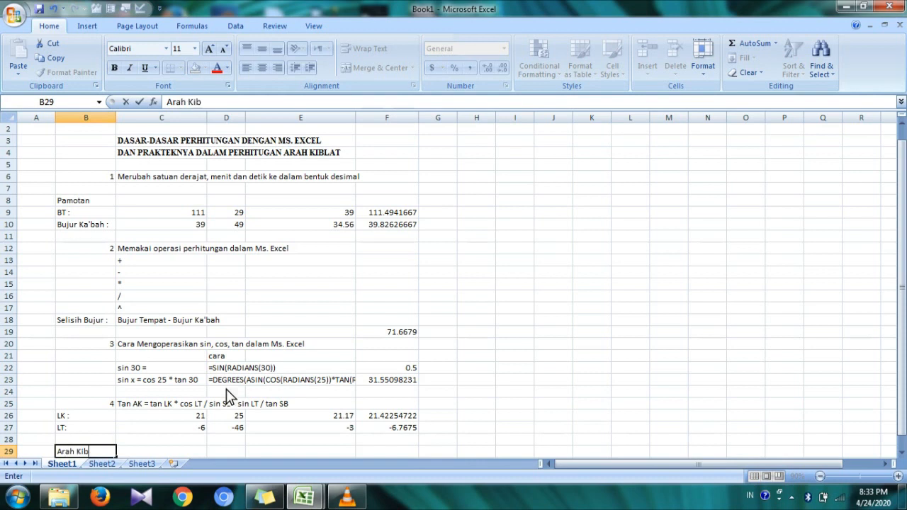
pyautogui.write('lat :')
pyautogui.press('Return')
pyautogui.press('Up')
pyautogui.press('Right')
pyautogui.press('Right')
pyautogui.press('Right')
pyautogui.press('Right')
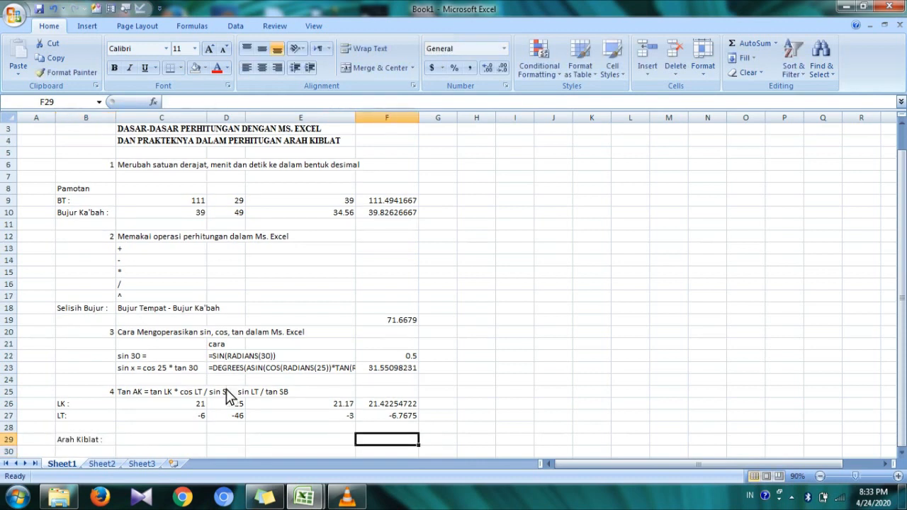
pyautogui.click(150, 395)
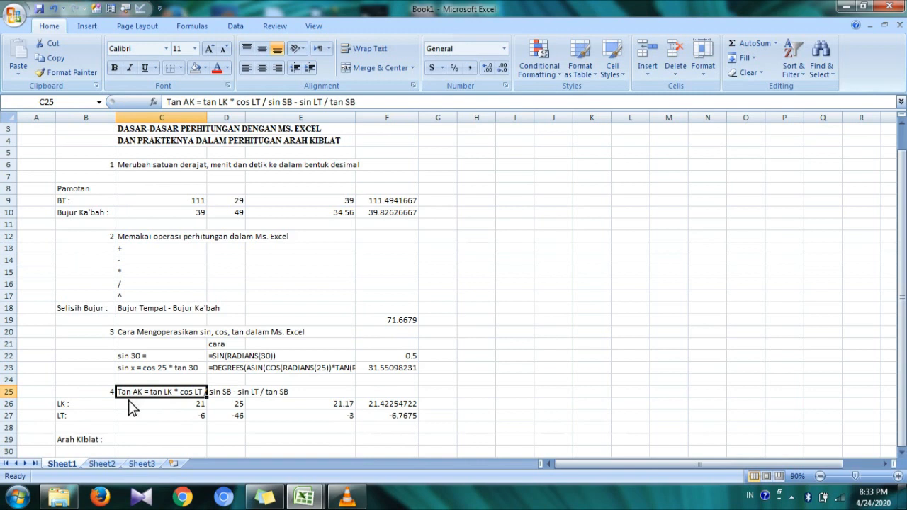
pyautogui.click(410, 442)
pyautogui.write('=')
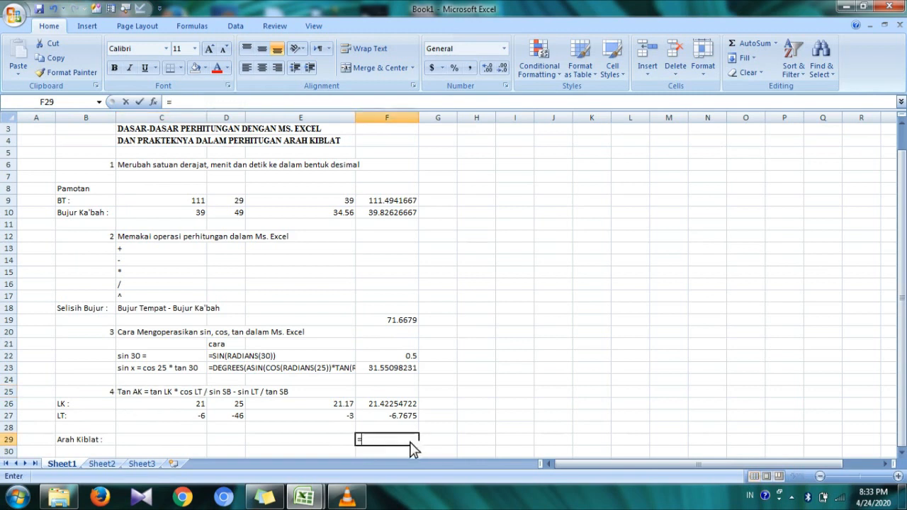
pyautogui.write('de')
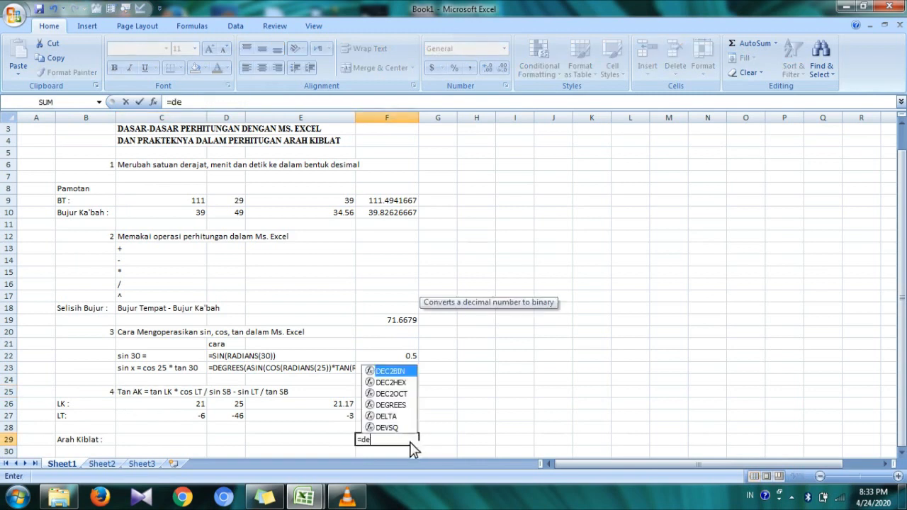
pyautogui.doubleClick(394, 406)
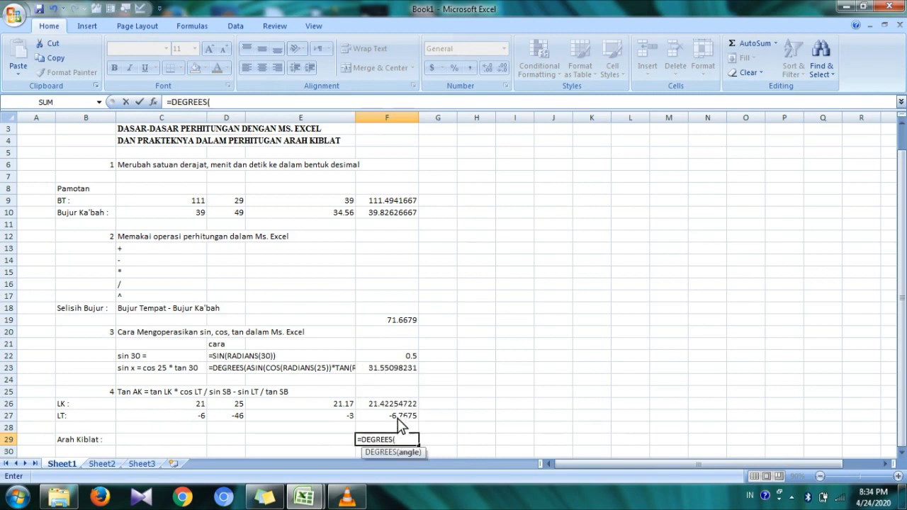
pyautogui.write('a')
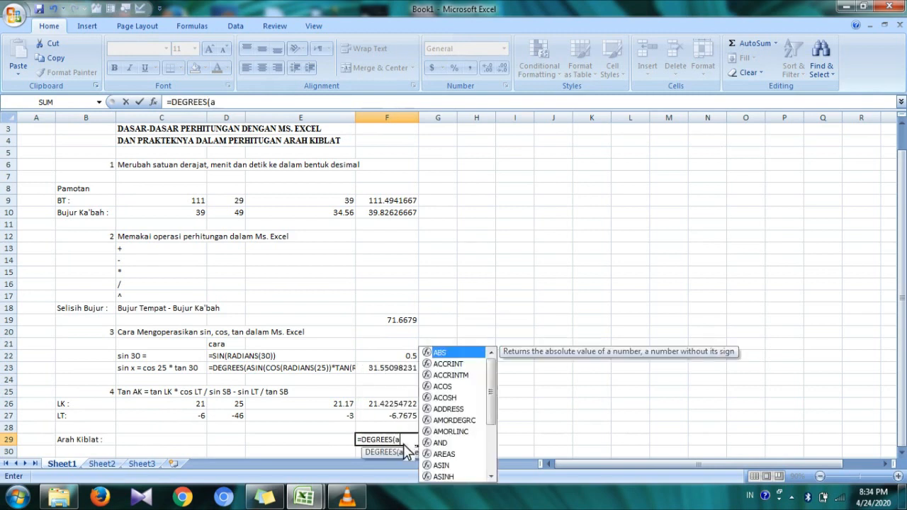
pyautogui.write('tan')
pyautogui.doubleClick(422, 454)
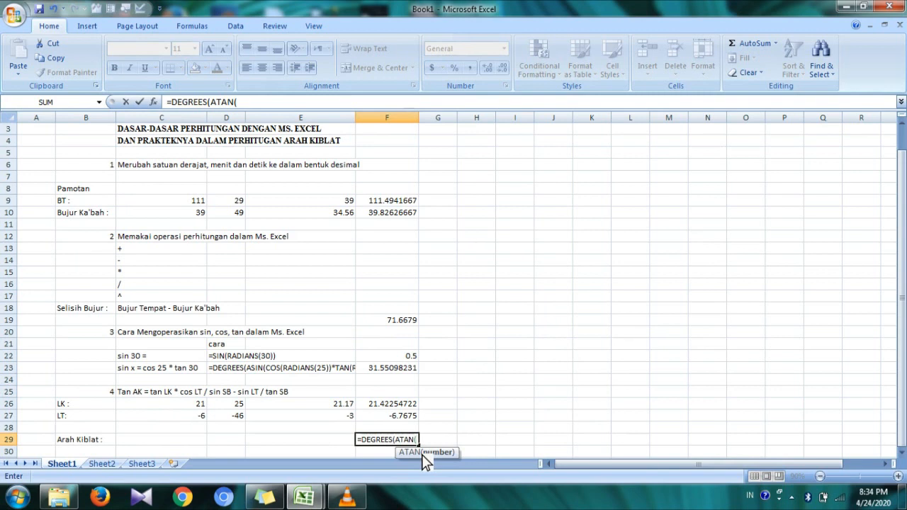
pyautogui.moveTo(422, 454); pyautogui.dragTo(383, 441)
pyautogui.click(352, 441)
pyautogui.press('BackSpace')
pyautogui.press('BackSpace')
pyautogui.press('BackSpace')
pyautogui.press('BackSpace')
pyautogui.press('BackSpace')
pyautogui.press('BackSpace')
pyautogui.press('BackSpace')
pyautogui.press('BackSpace')
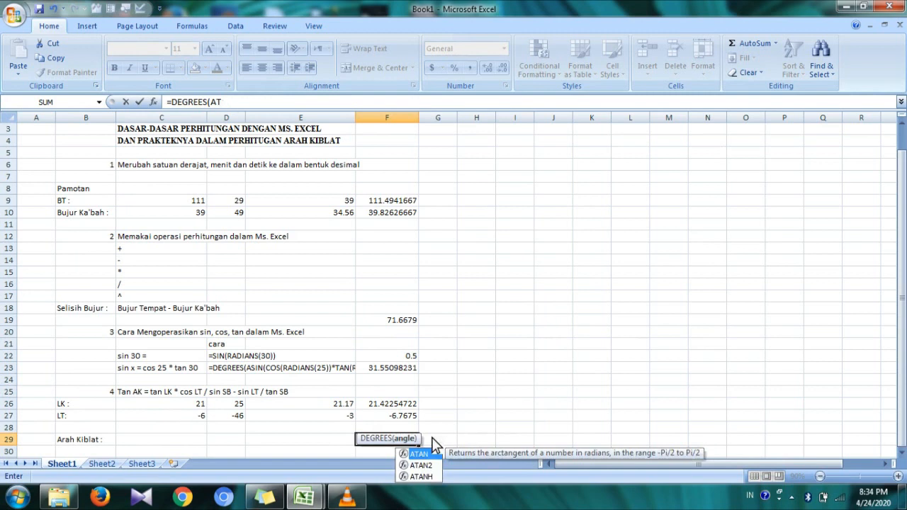
pyautogui.press('BackSpace')
pyautogui.press('BackSpace')
pyautogui.press('BackSpace')
pyautogui.press('BackSpace')
pyautogui.press('BackSpace')
pyautogui.press('BackSpace')
pyautogui.press('BackSpace')
pyautogui.press('BackSpace')
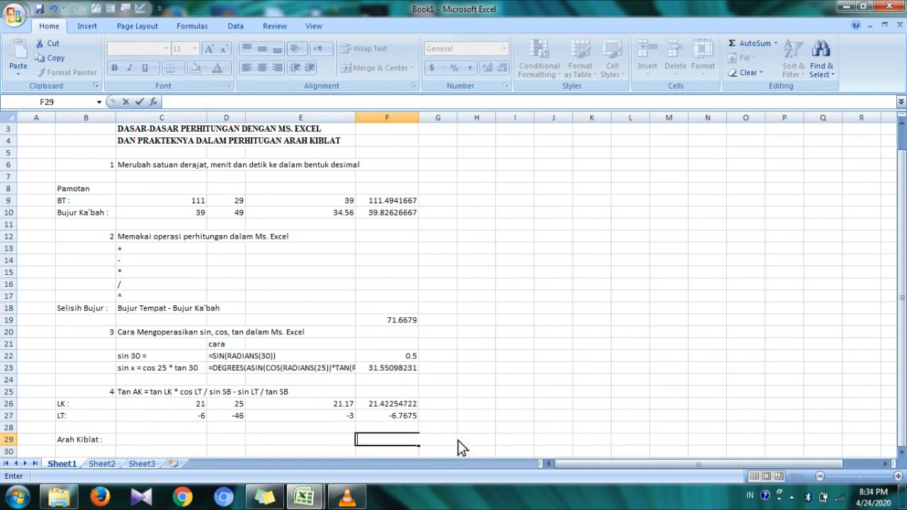
pyautogui.write('deg')
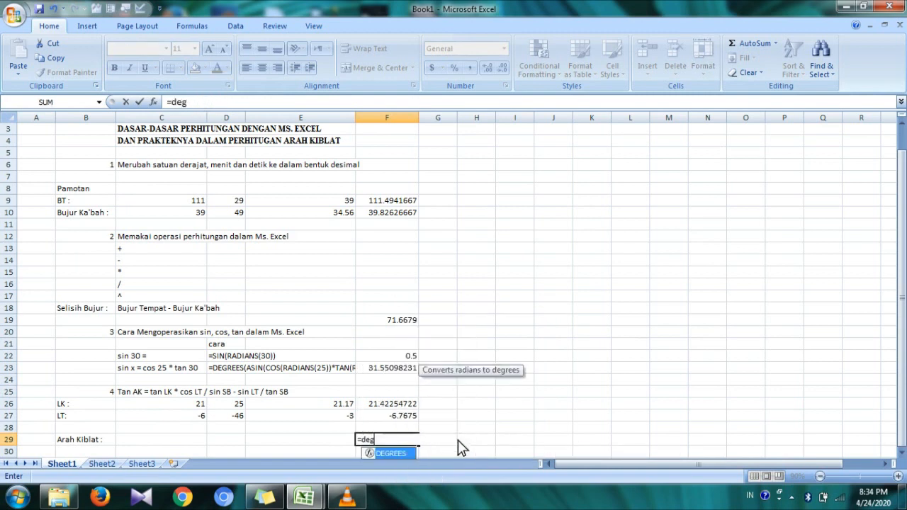
pyautogui.doubleClick(401, 457)
pyautogui.write('ata')
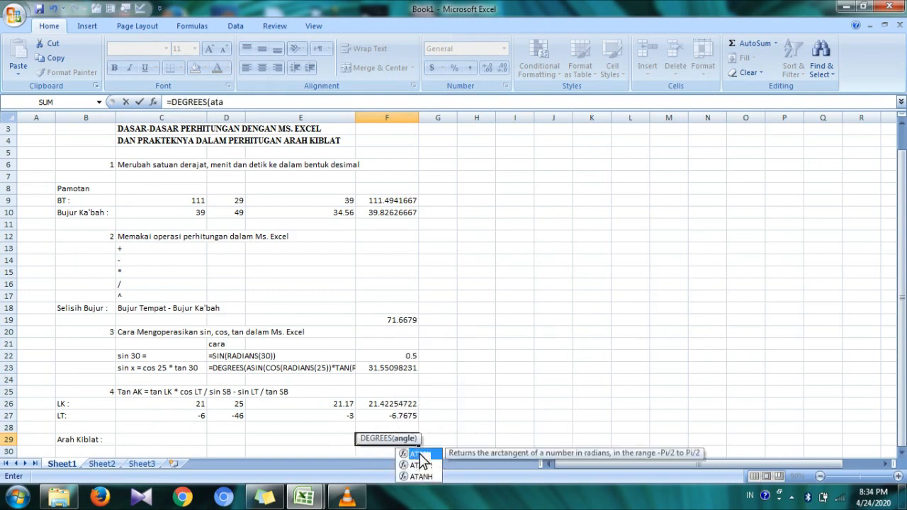
pyautogui.doubleClick(418, 454)
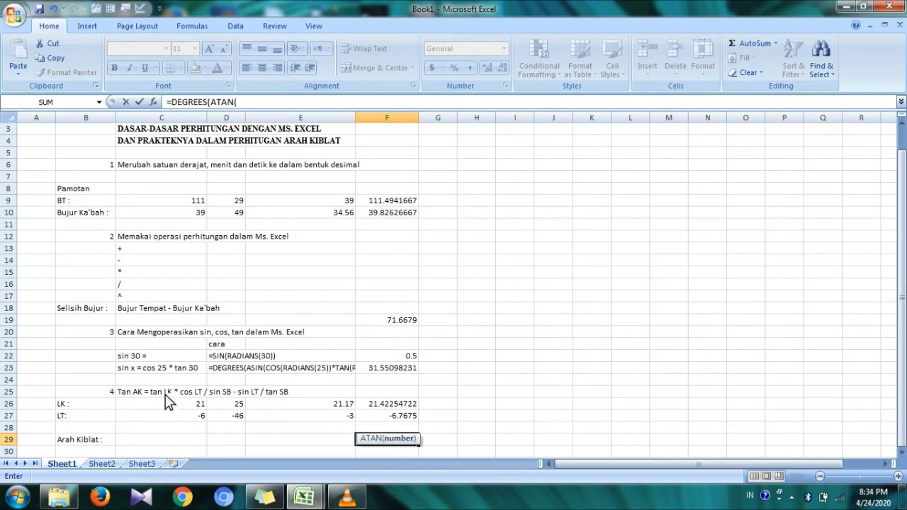
pyautogui.click(276, 106)
pyautogui.write('ta')
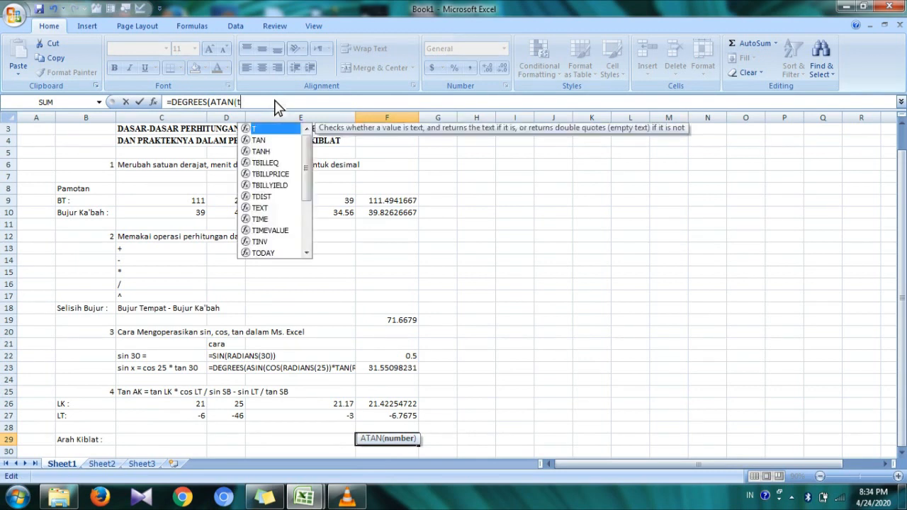
pyautogui.press('BackSpace')
pyautogui.press('BackSpace')
pyautogui.press('BackSpace')
pyautogui.press('BackSpace')
pyautogui.press('BackSpace')
pyautogui.press('BackSpace')
pyautogui.press('BackSpace')
pyautogui.press('BackSpace')
pyautogui.press('BackSpace')
pyautogui.press('BackSpace')
pyautogui.press('BackSpace')
pyautogui.press('BackSpace')
pyautogui.press('BackSpace')
pyautogui.press('BackSpace')
pyautogui.press('BackSpace')
pyautogui.press('BackSpace')
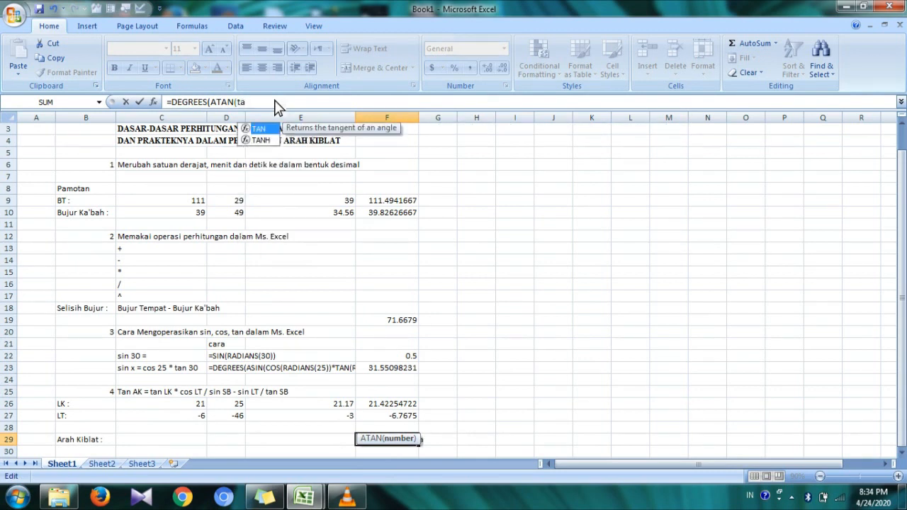
pyautogui.press('Escape')
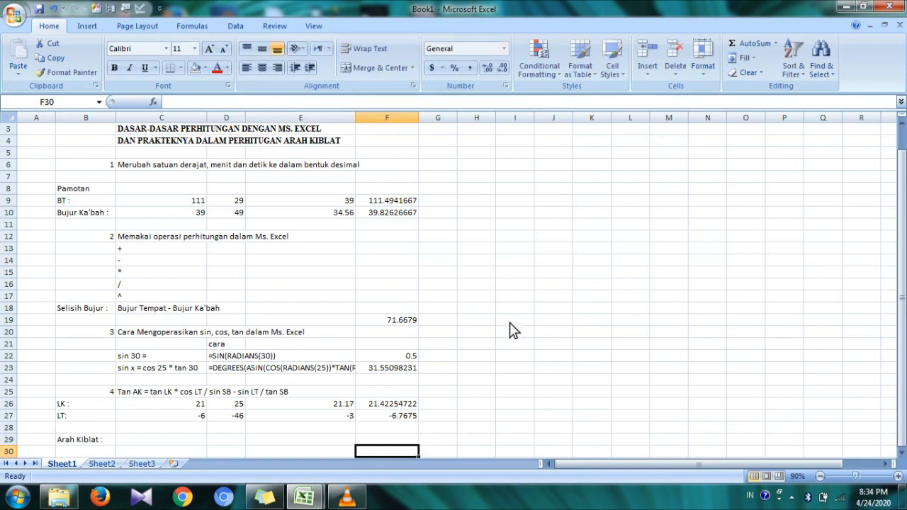
# - Start the Arah Kiblat formula in F29 with =DEGREES(ATAN(
pyautogui.click(440, 430)
pyautogui.click(376, 442)
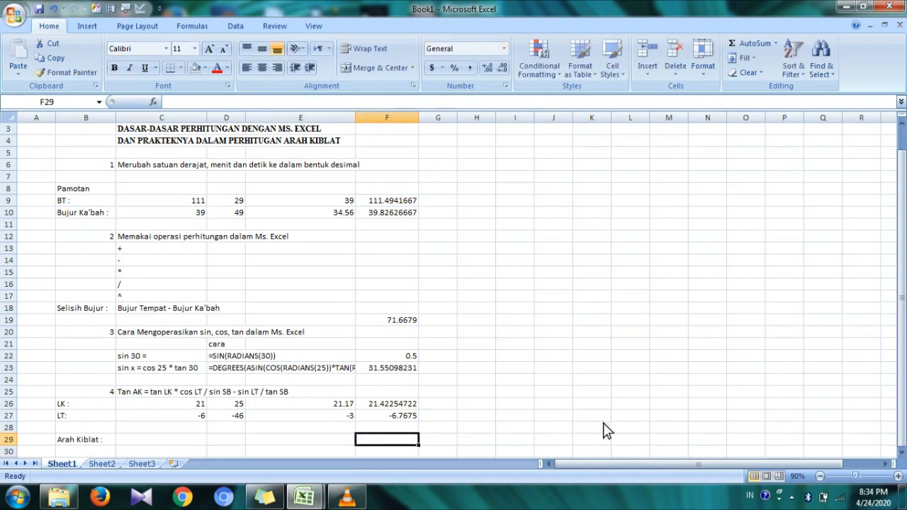
pyautogui.click(902, 452)
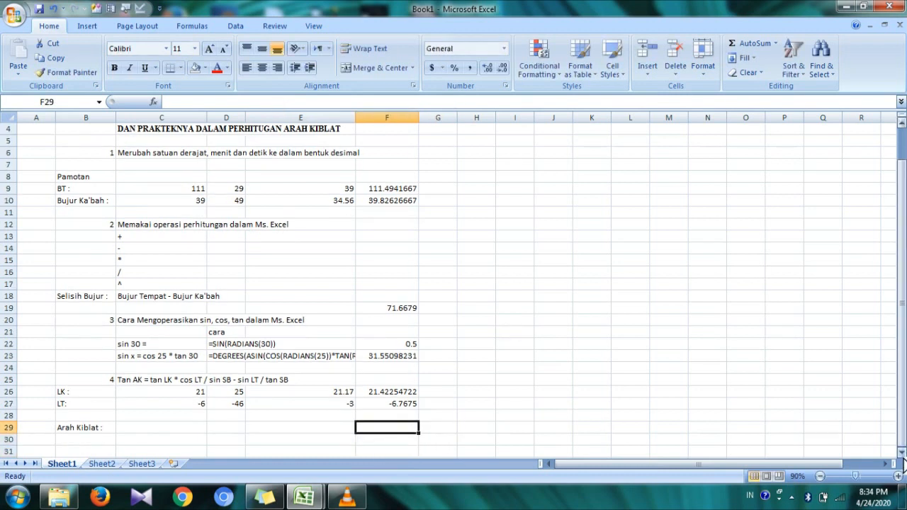
pyautogui.click(902, 452)
pyautogui.write('=de')
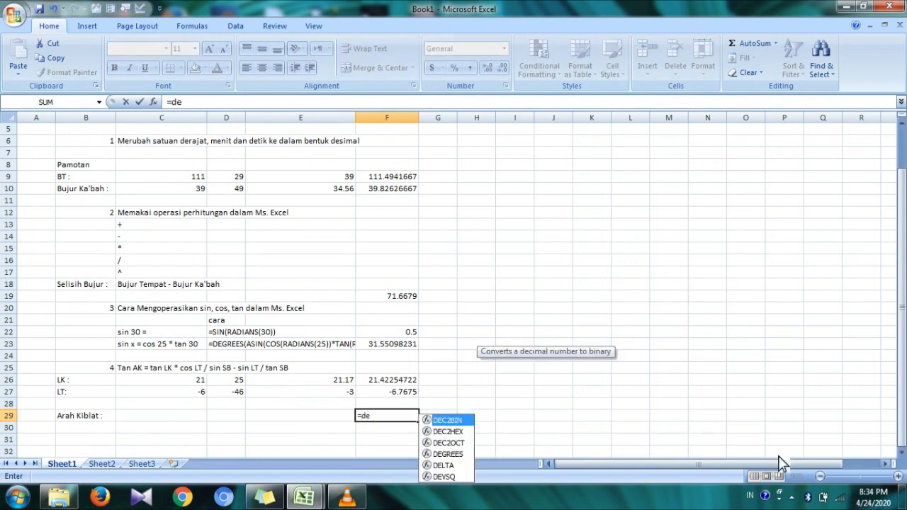
pyautogui.doubleClick(447, 454)
pyautogui.write('ata')
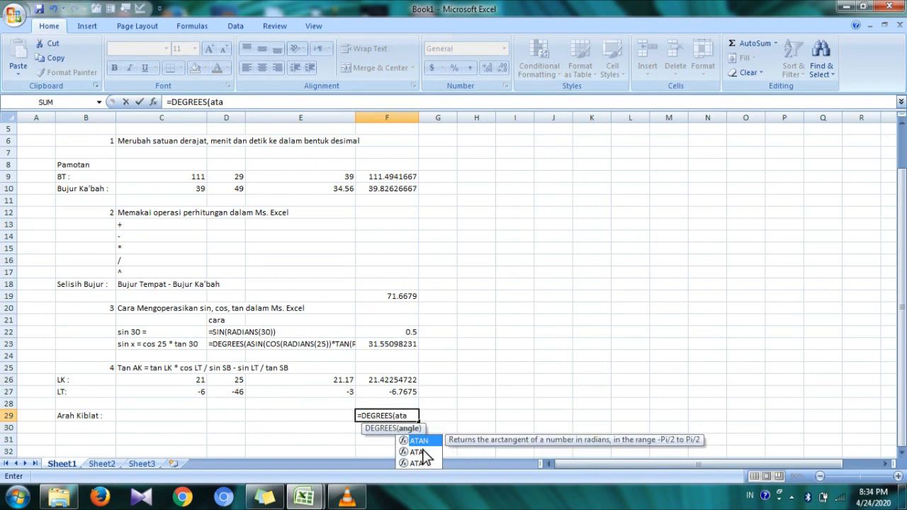
pyautogui.doubleClick(425, 441)
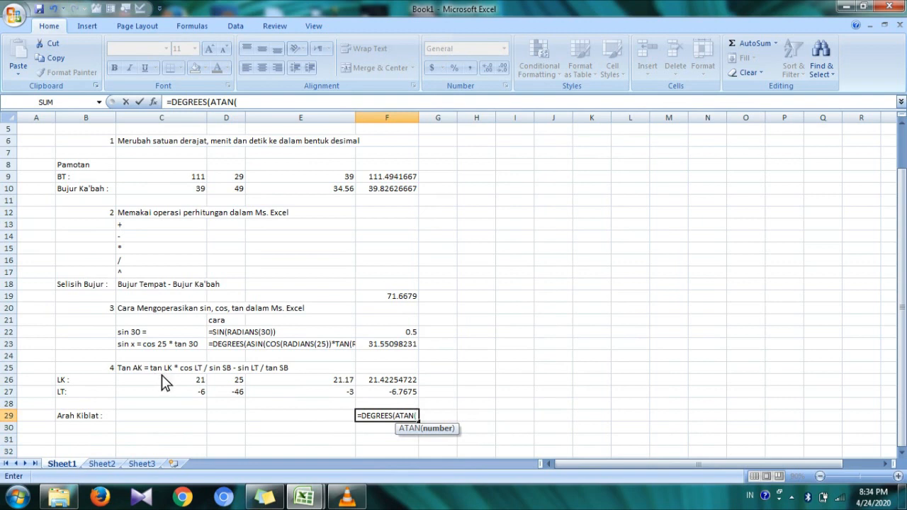
# - Add the tan LK term to the F29 formula as TAN(RADIANS(F26))
pyautogui.write('tan')
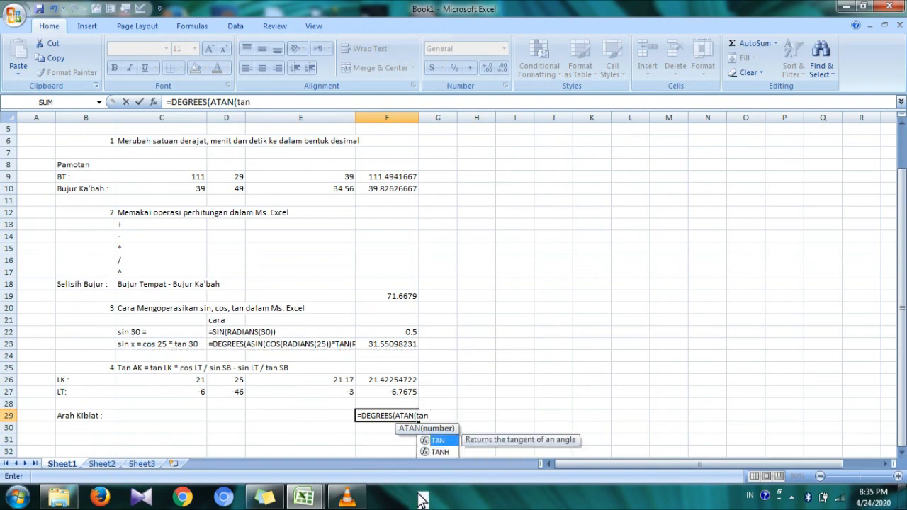
pyautogui.doubleClick(446, 442)
pyautogui.write('rad')
pyautogui.doubleClick(476, 438)
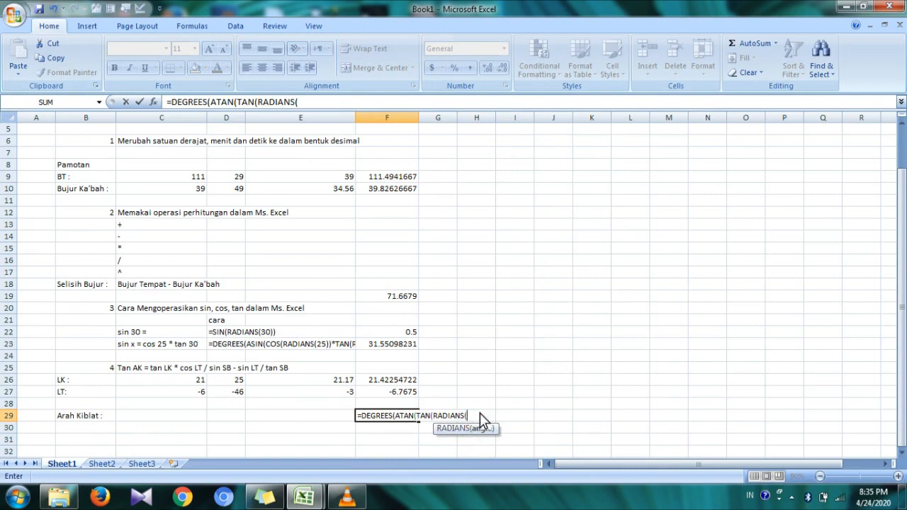
pyautogui.click(392, 382)
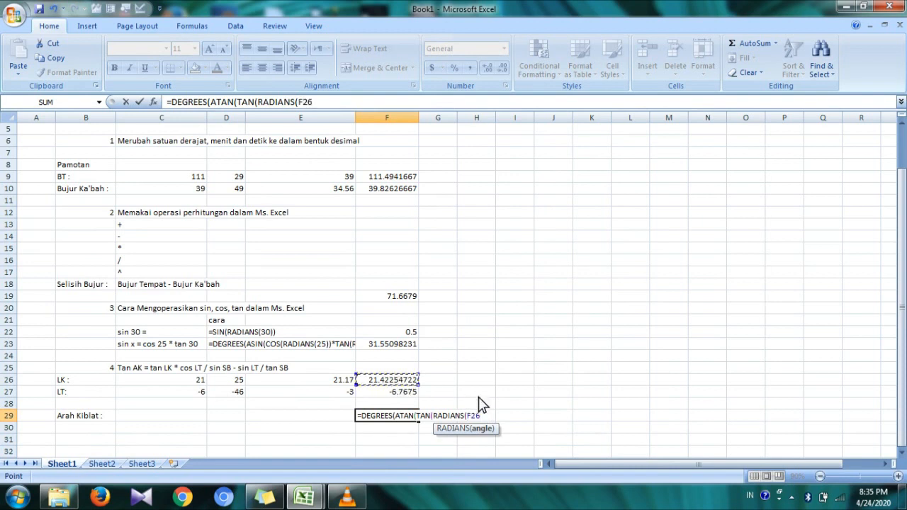
pyautogui.write(')')
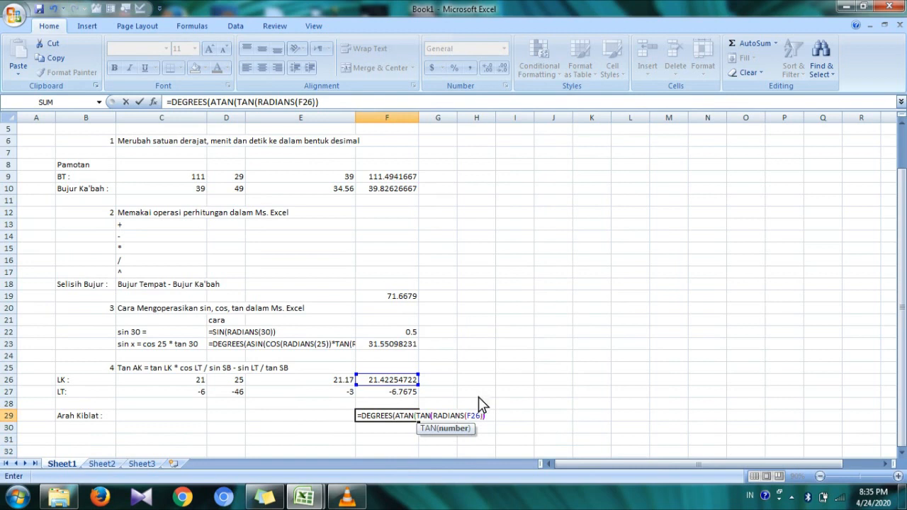
pyautogui.write(')')
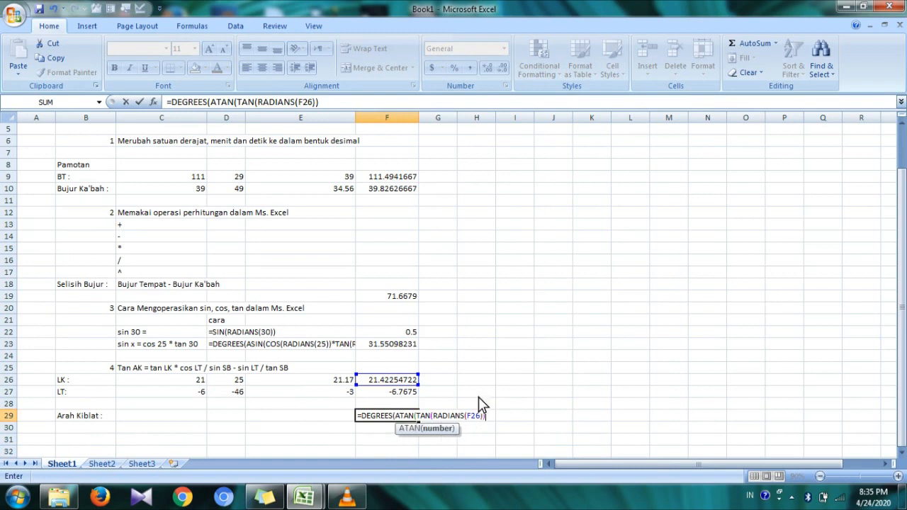
# - Multiply the tan LK term in the F29 formula by cos LT, entered as COS(RADIANS(F27))
pyautogui.write('*cos')
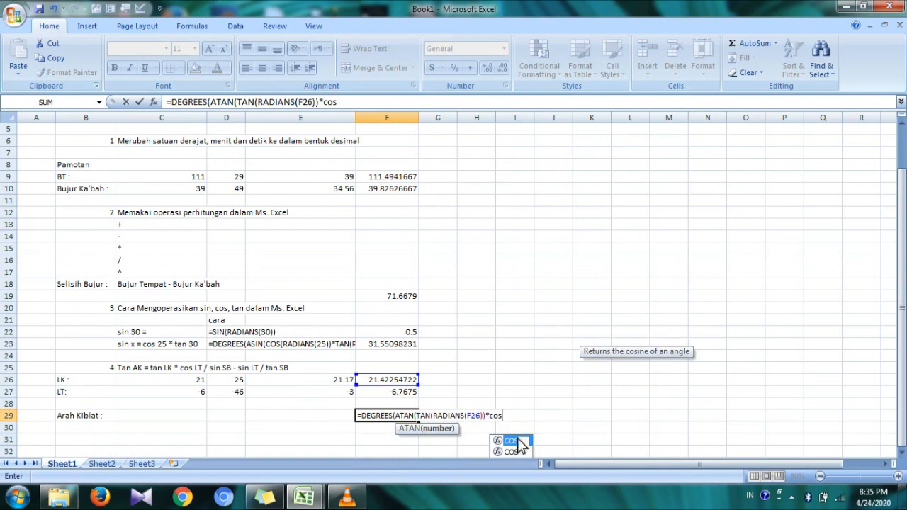
pyautogui.doubleClick(519, 440)
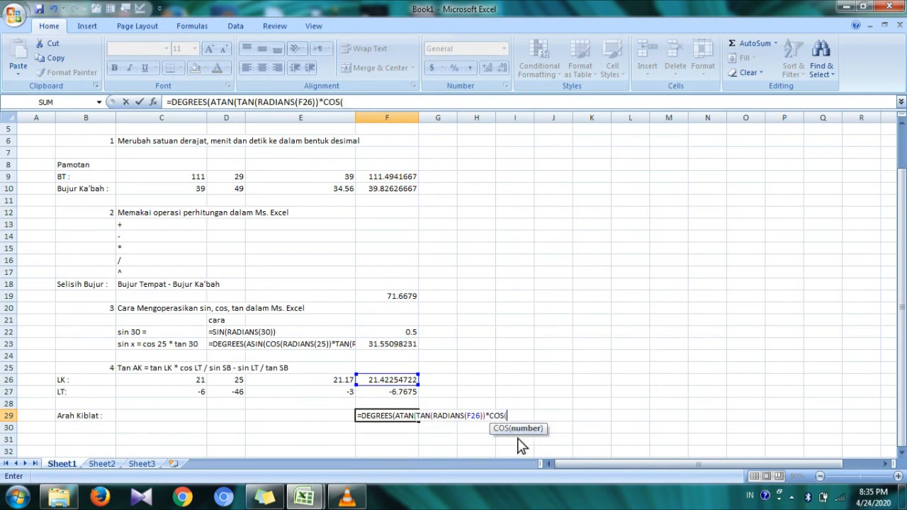
pyautogui.write('rad')
pyautogui.doubleClick(539, 443)
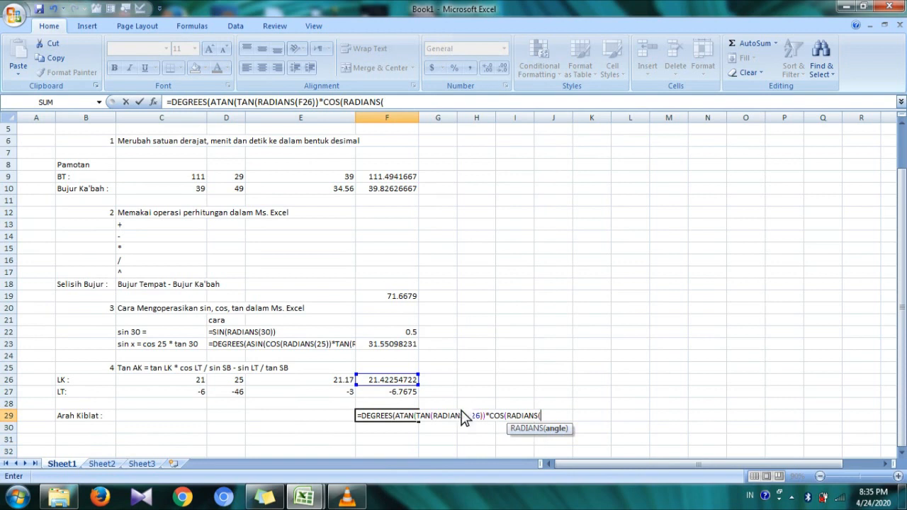
pyautogui.click(381, 396)
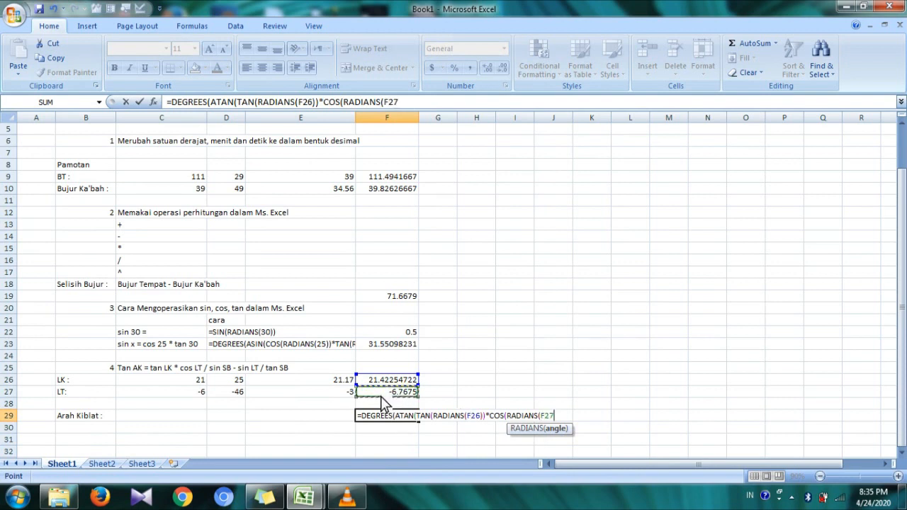
pyautogui.write('))')
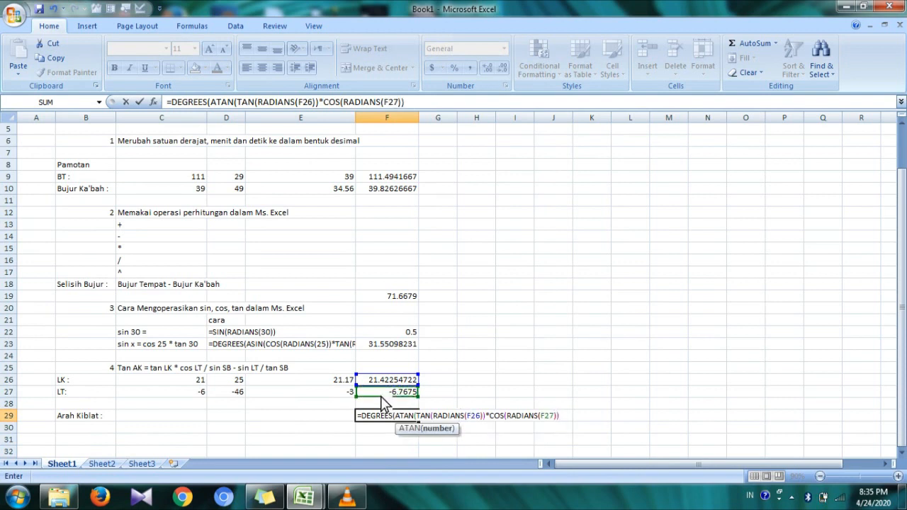
# - Divide the product in the F29 formula by sin SB, entered as SIN(RADIANS(F19))
pyautogui.write('/sin')
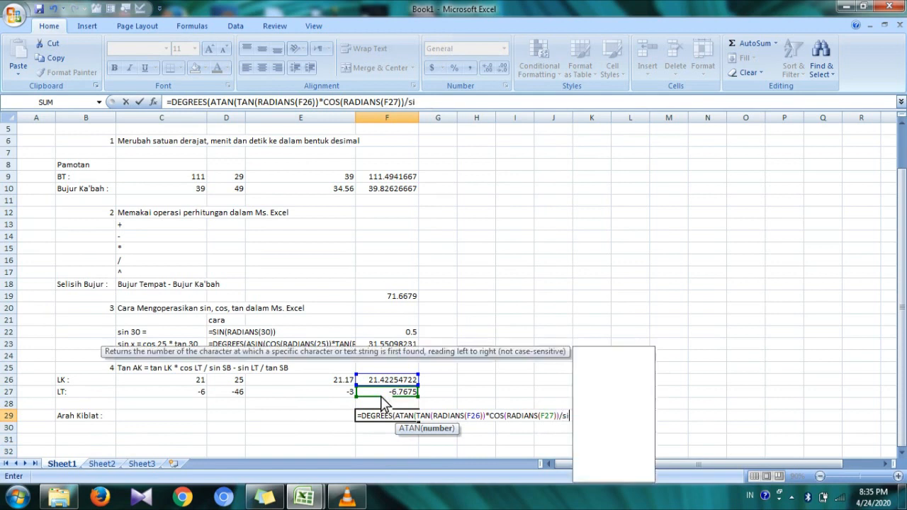
pyautogui.press('BackSpace')
pyautogui.press('BackSpace')
pyautogui.press('BackSpace')
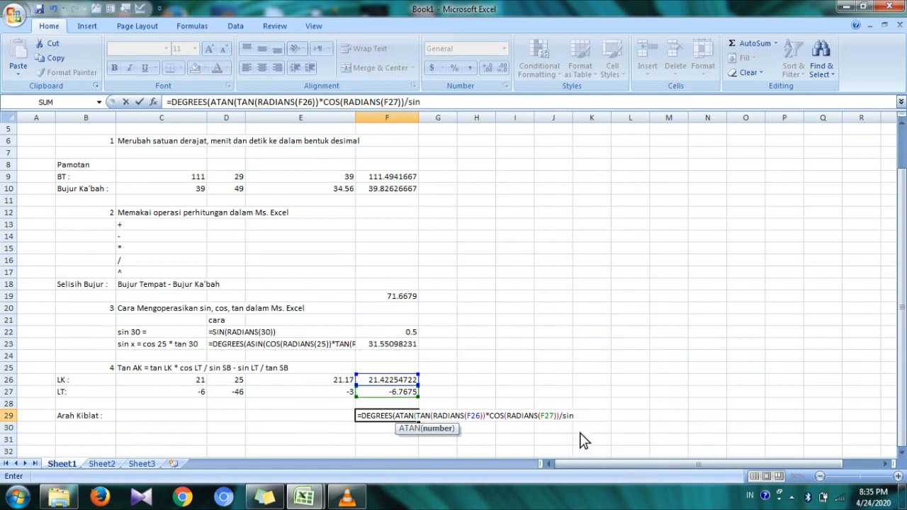
pyautogui.write('sin')
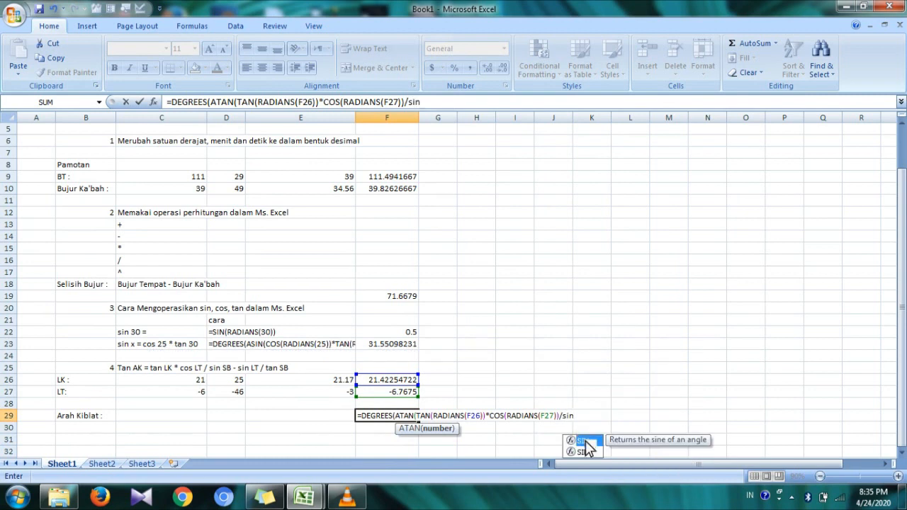
pyautogui.doubleClick(585, 441)
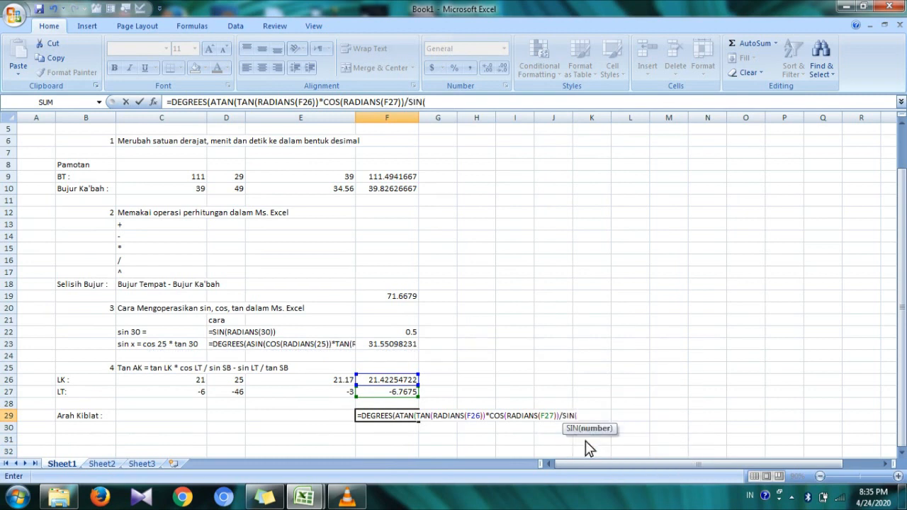
pyautogui.write('rad')
pyautogui.doubleClick(603, 440)
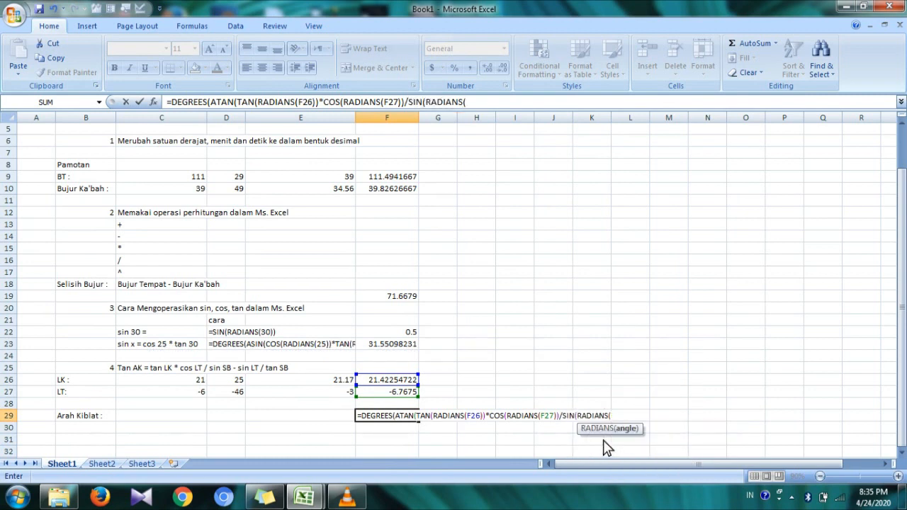
pyautogui.click(400, 297)
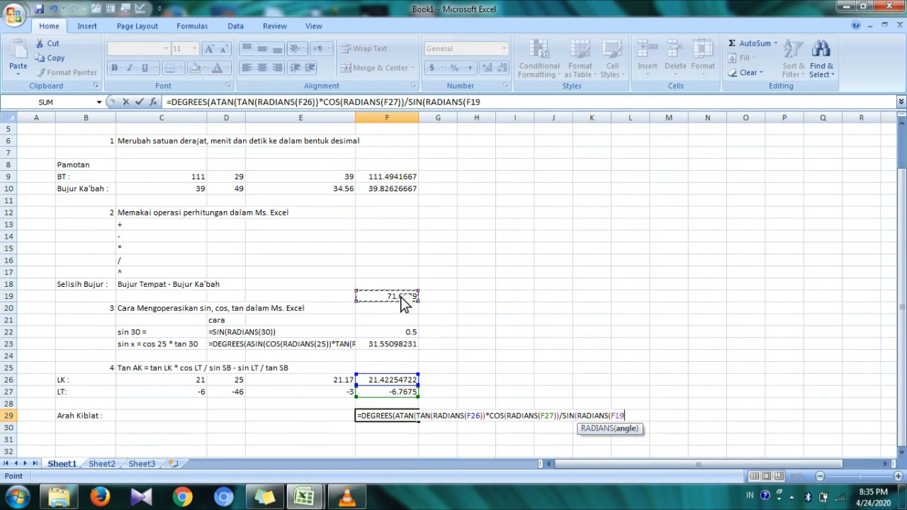
pyautogui.write('))')
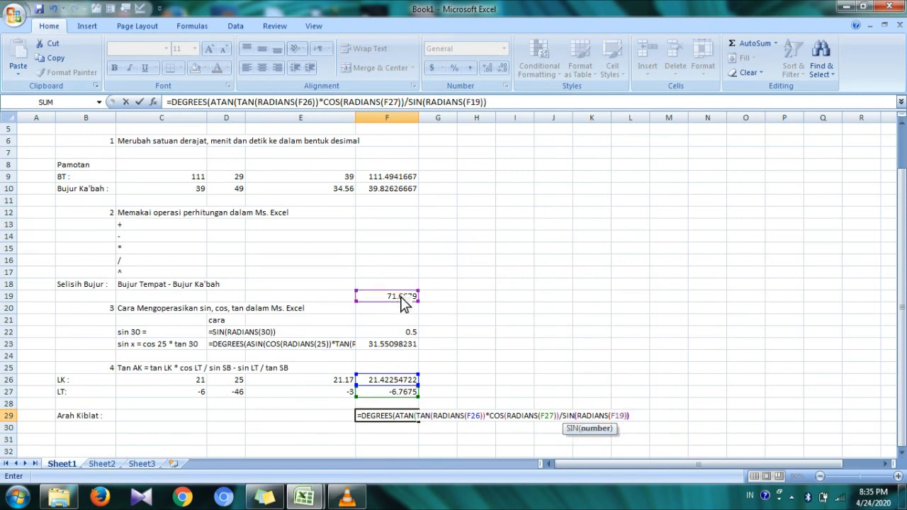
# - Subtract the sin LT term in the F29 formula, entered as SIN(RADIANS(F27))
pyautogui.write('-')
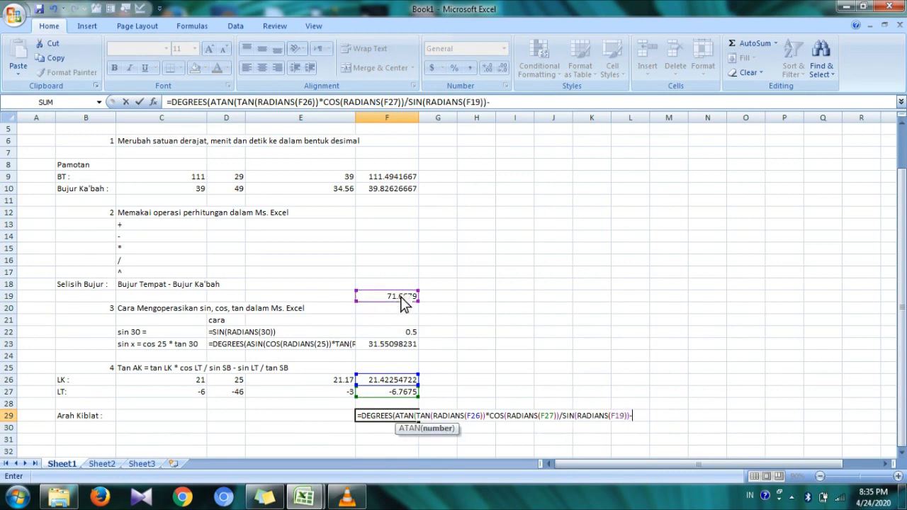
pyautogui.write('sin')
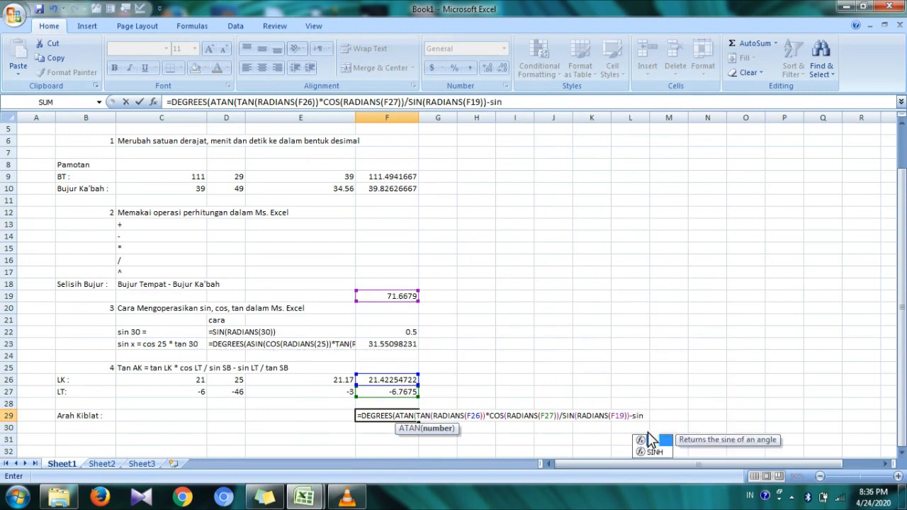
pyautogui.doubleClick(654, 441)
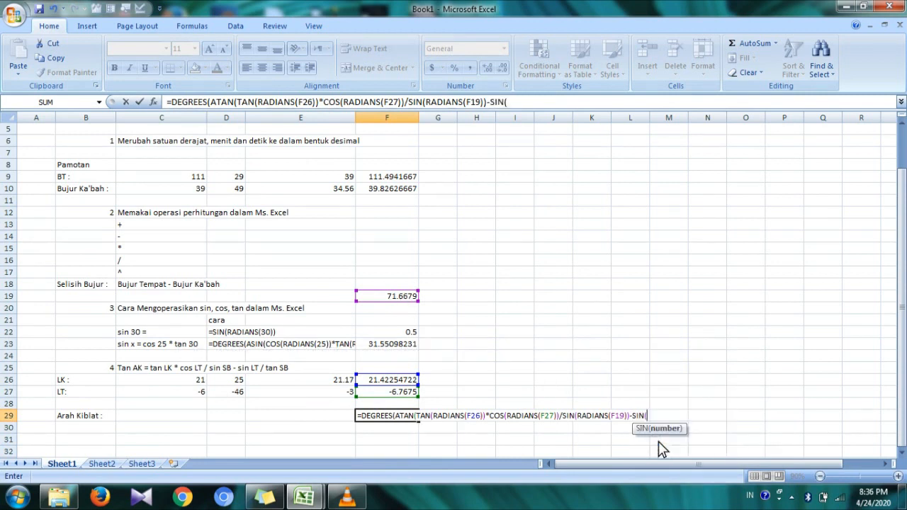
pyautogui.write('rad')
pyautogui.doubleClick(674, 432)
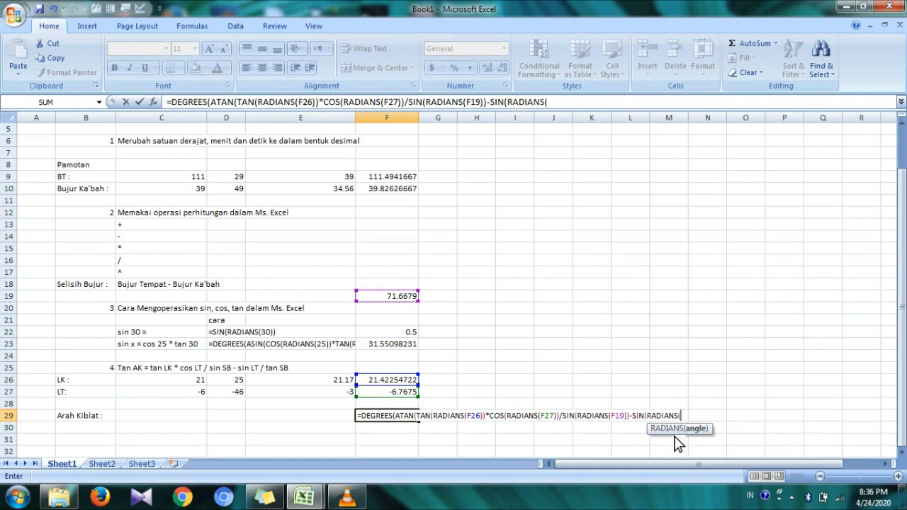
pyautogui.click(399, 399)
pyautogui.write('))')
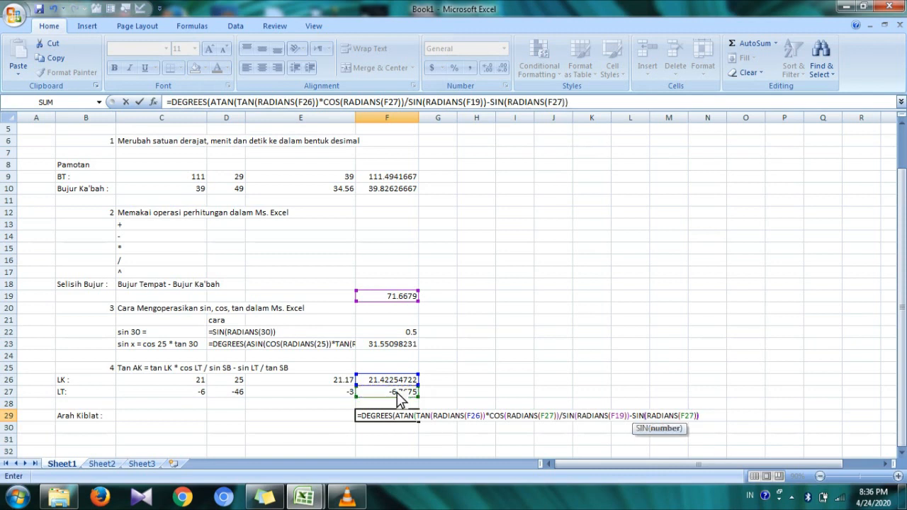
# - Divide the sin LT term by tan SB as TAN(RADIANS(F19)), close the ATAN and DEGREES brackets, and commit the F29 formula
pyautogui.write(')/tan')
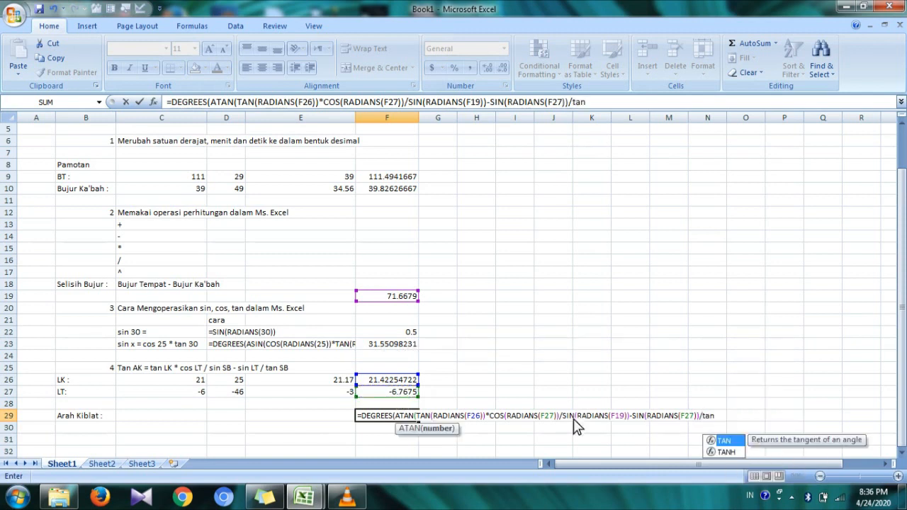
pyautogui.doubleClick(735, 440)
pyautogui.write('rad')
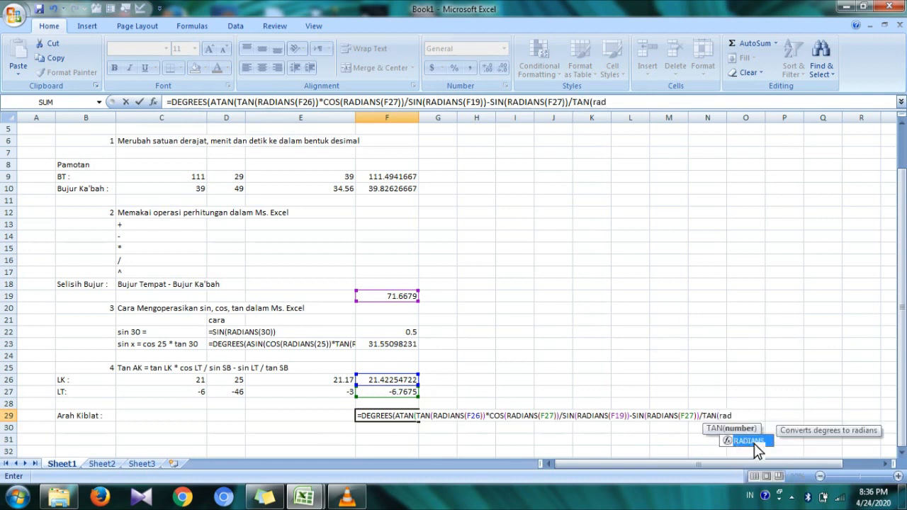
pyautogui.doubleClick(754, 443)
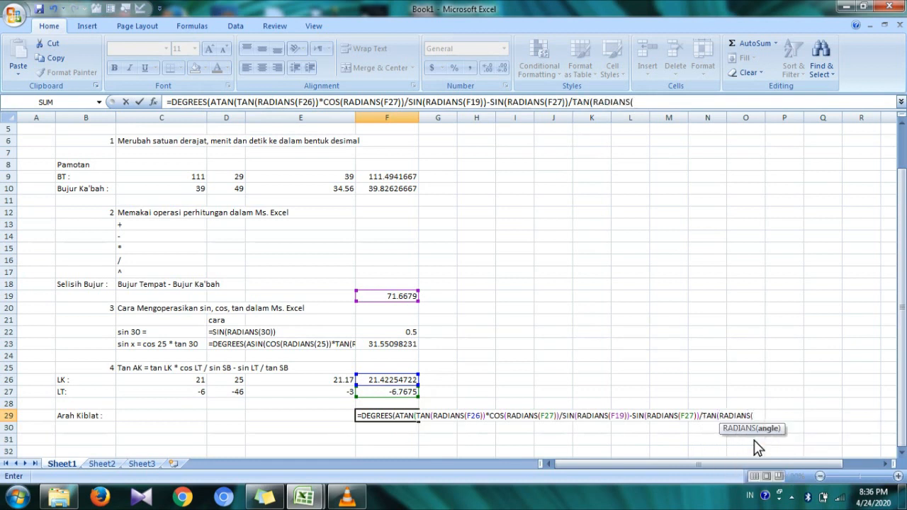
pyautogui.click(382, 301)
pyautogui.write('))')
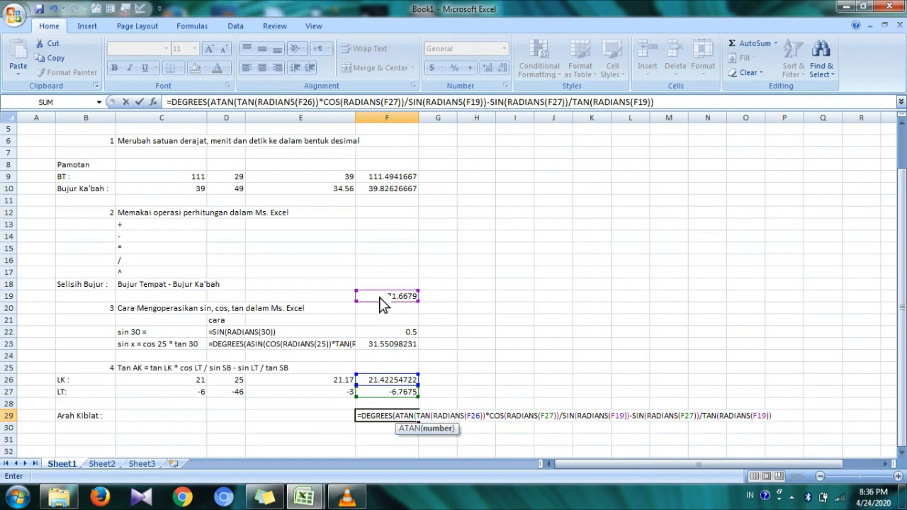
pyautogui.write('))')
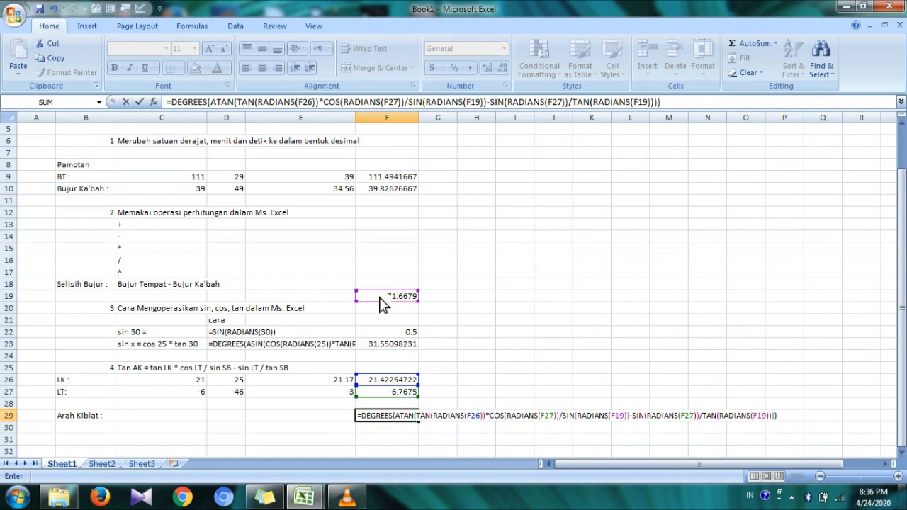
pyautogui.press('Return')
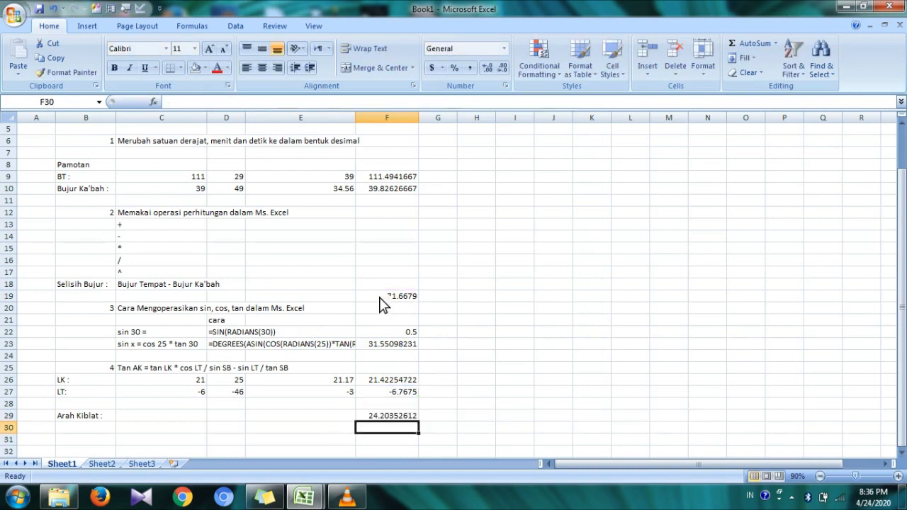